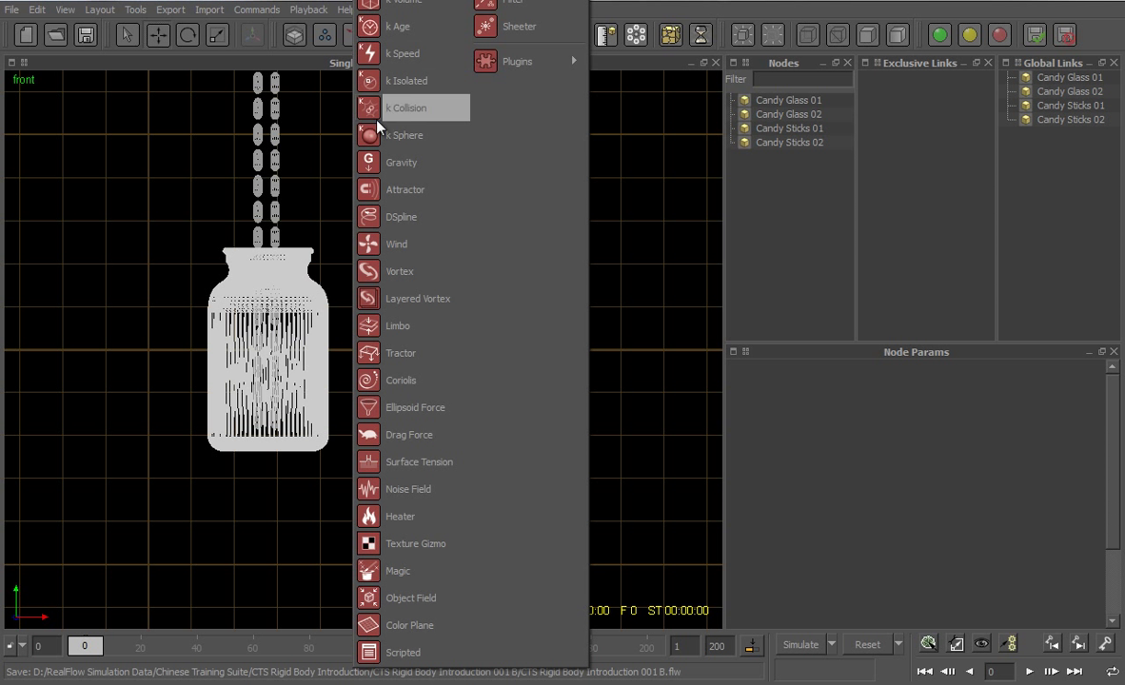
# - Add a Gravity daemon to the scene and reset the simulation data
pyautogui.click(385, 164)
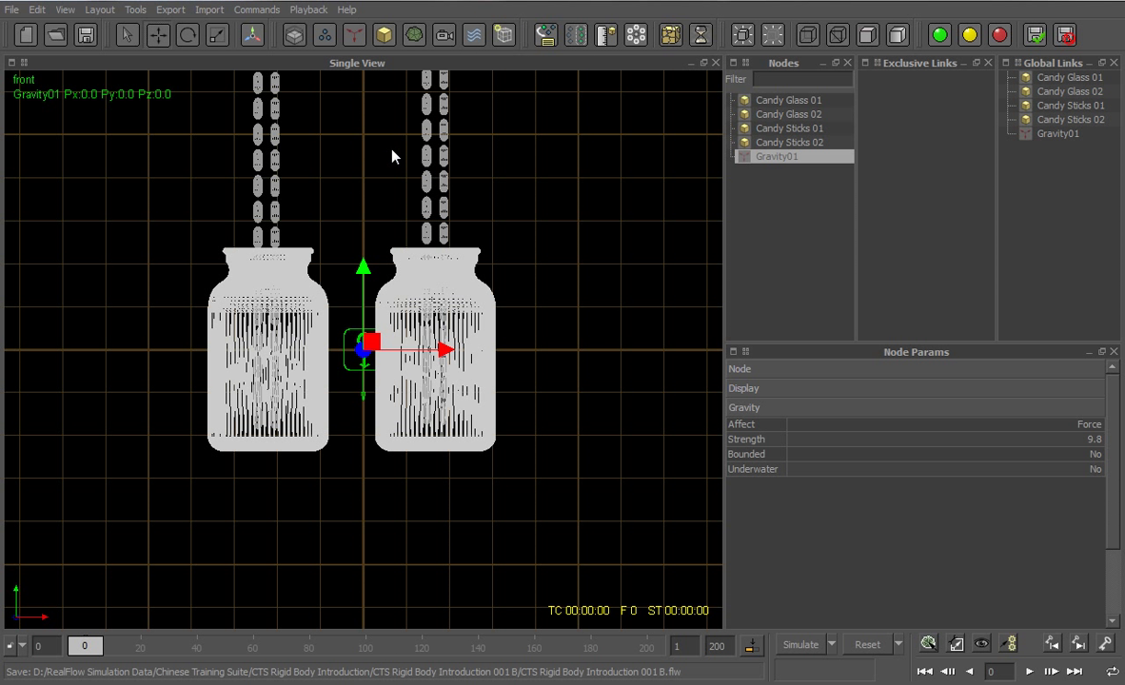
pyautogui.click(881, 647)
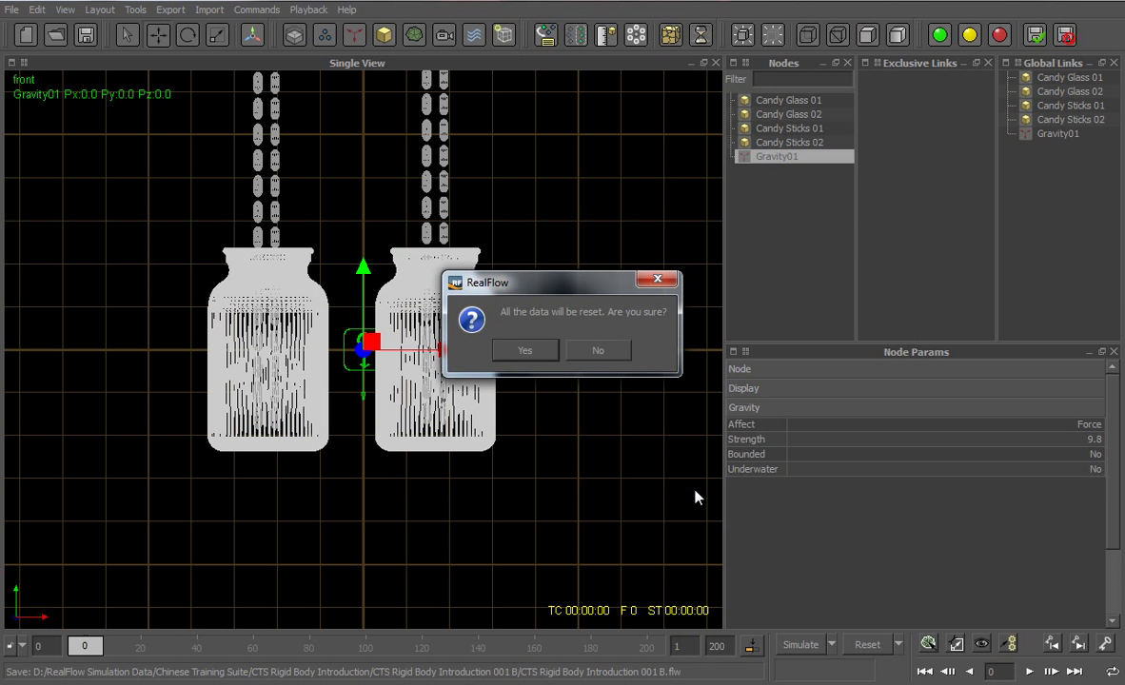
pyautogui.click(524, 350)
# - Set the last simulation frame to 200, save the project and start the simulation
pyautogui.doubleClick(673, 647)
pyautogui.write('200')
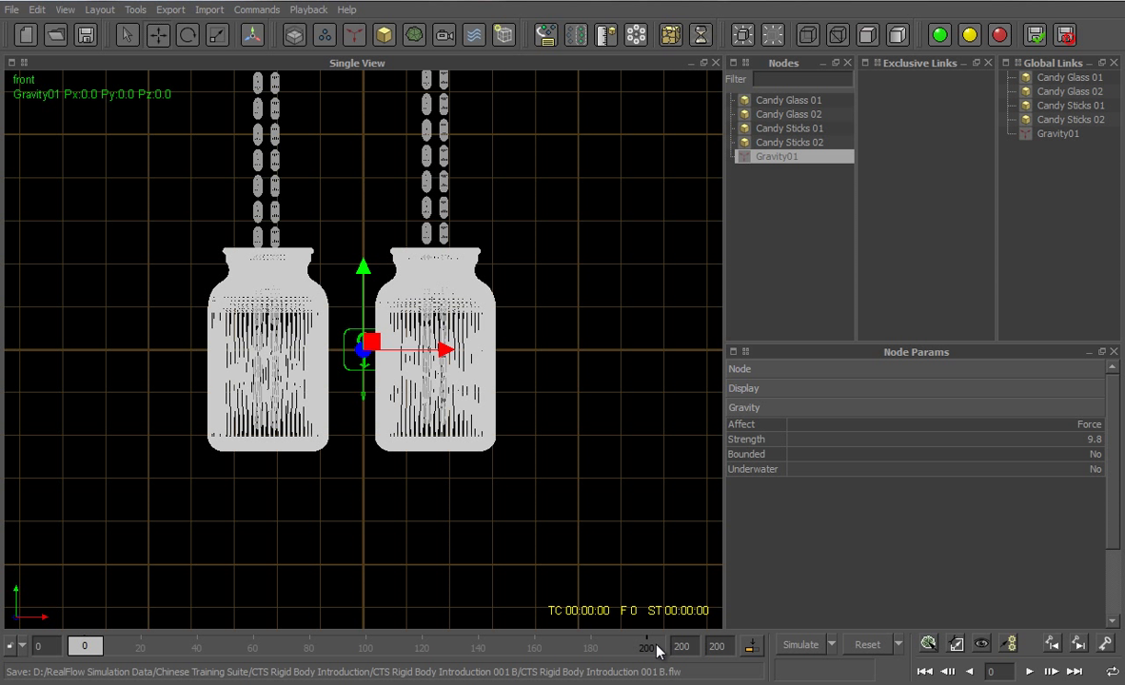
pyautogui.click(87, 35)
pyautogui.click(797, 646)
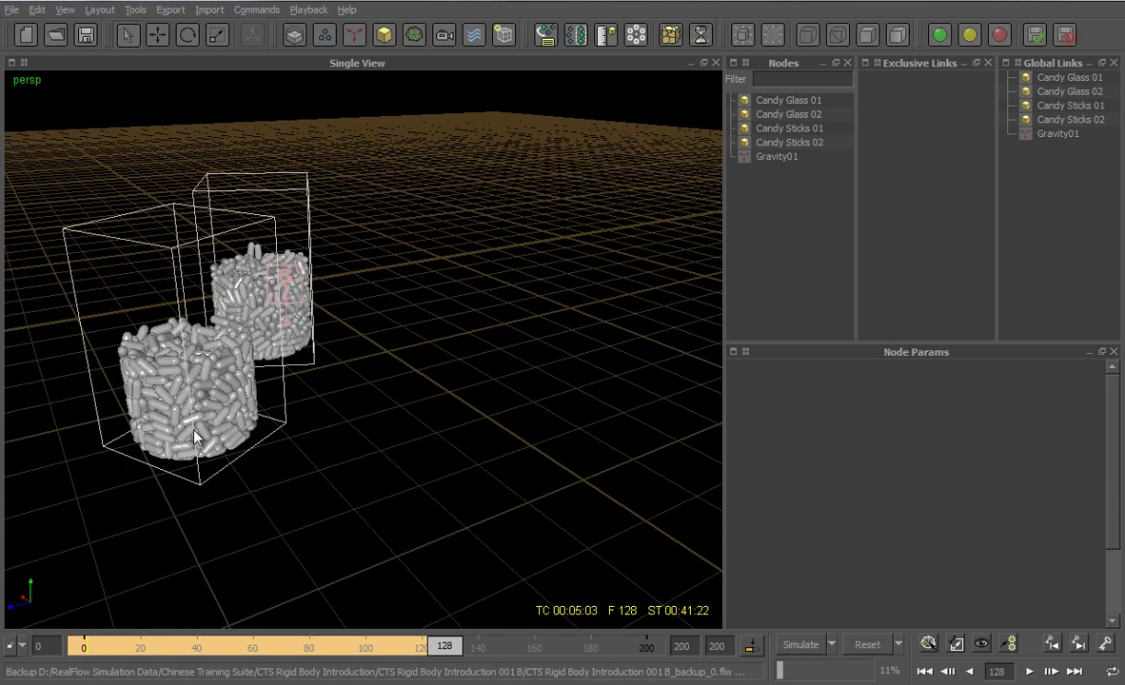
# - Make the current settled frame the initial state of both Candy Sticks 01 and Candy Sticks 02
pyautogui.keyDown('alt'); pyautogui.moveTo(194, 437); pyautogui.dragTo(332, 435); pyautogui.keyUp('alt')
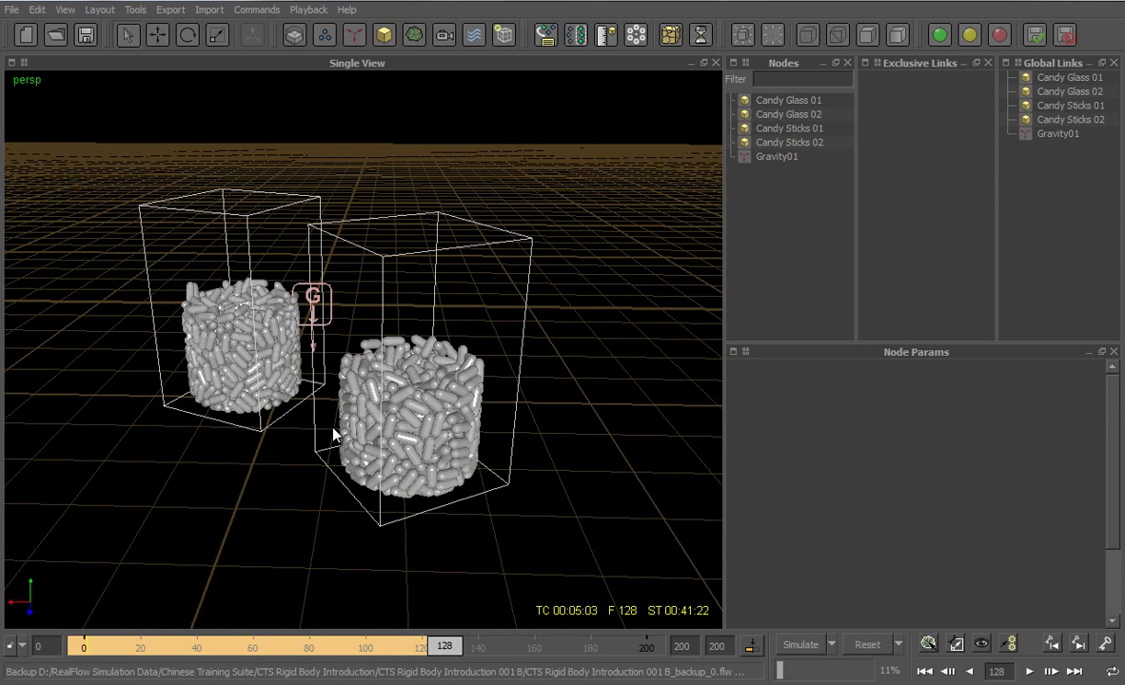
pyautogui.click(805, 129)
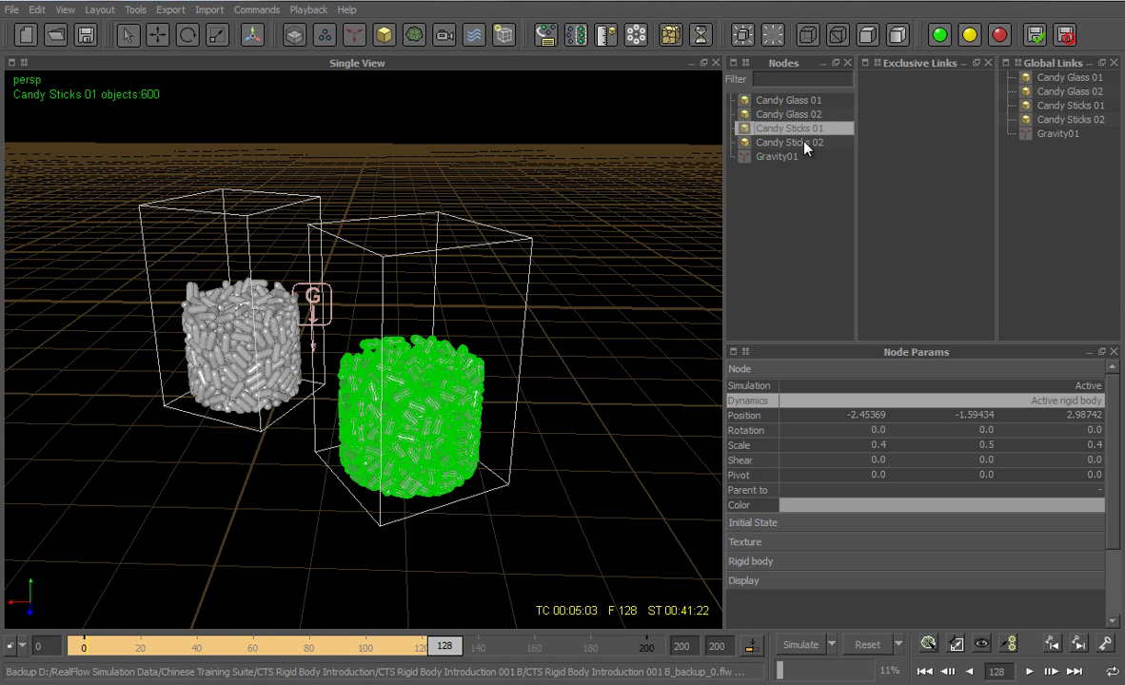
pyautogui.keyDown('ctrl'); pyautogui.click(805, 143); pyautogui.keyUp('ctrl')
pyautogui.click(973, 370)
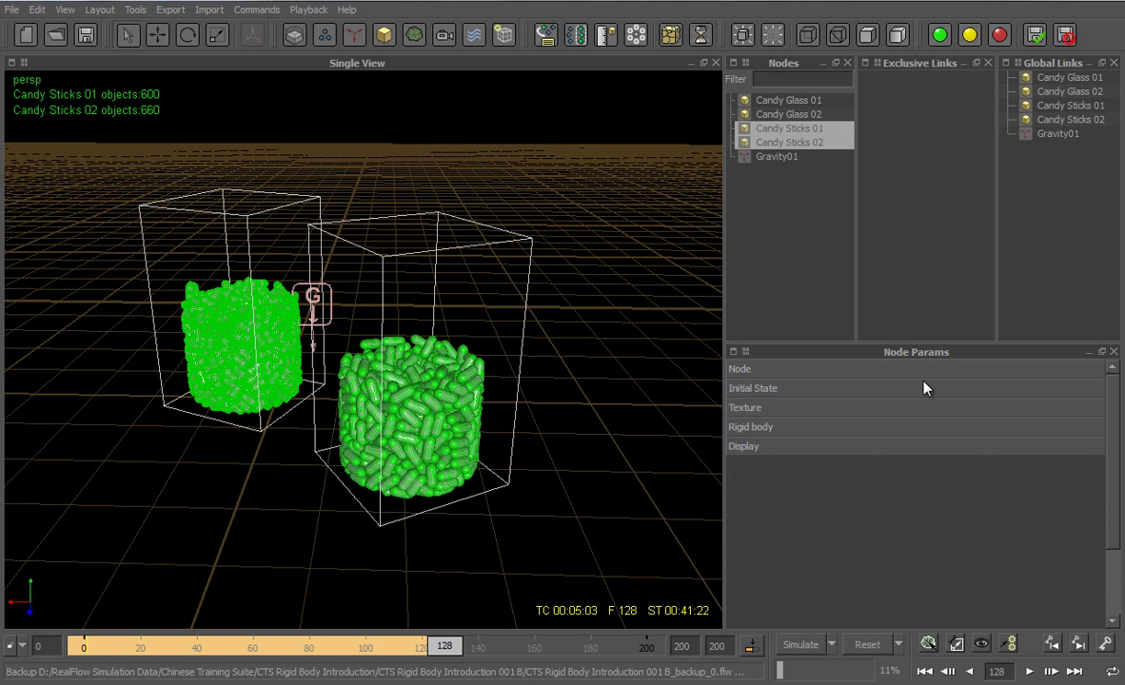
pyautogui.click(874, 389)
pyautogui.click(1096, 406)
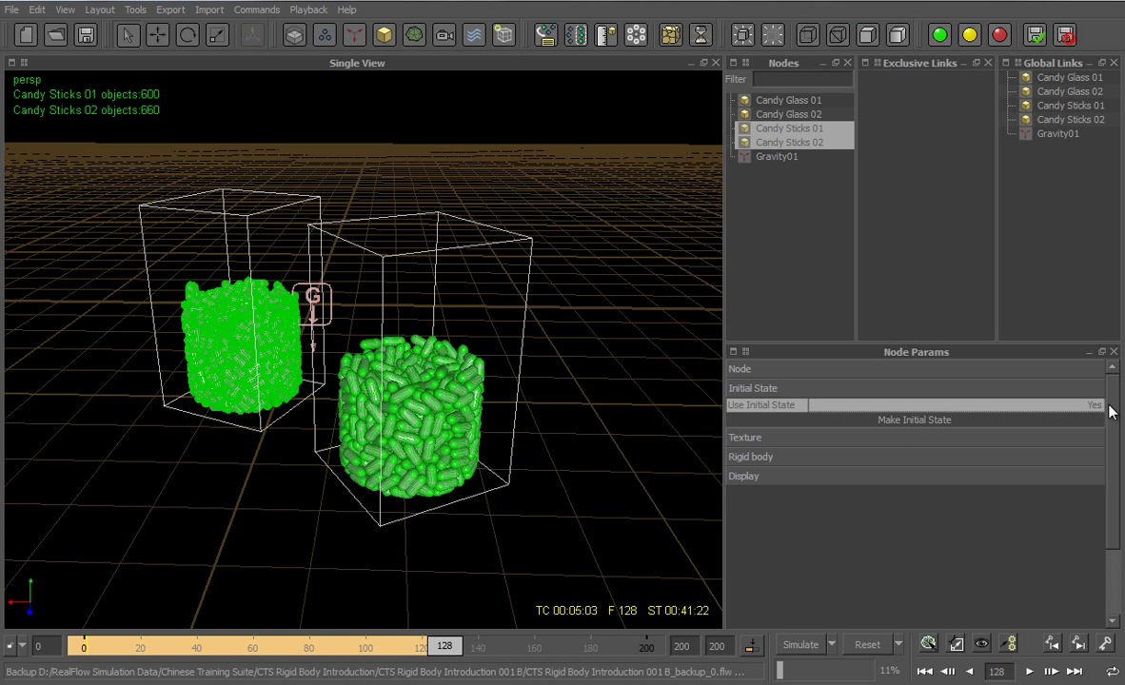
pyautogui.click(914, 420)
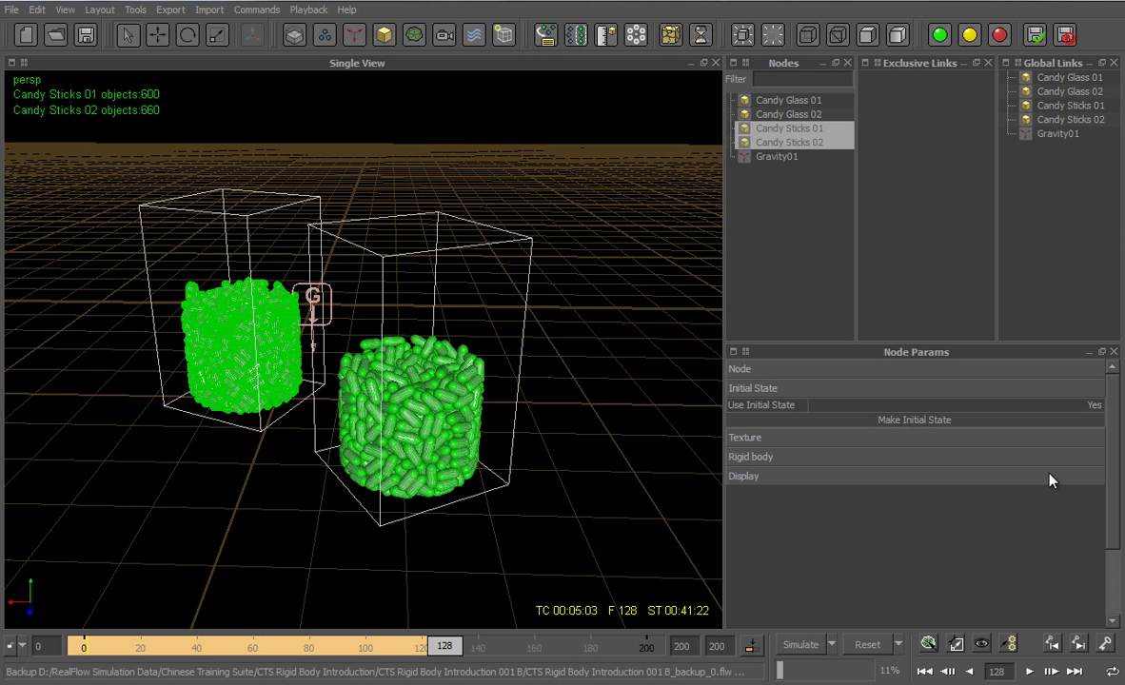
# - Reset the simulation to frame 0 and save the project
pyautogui.click(868, 645)
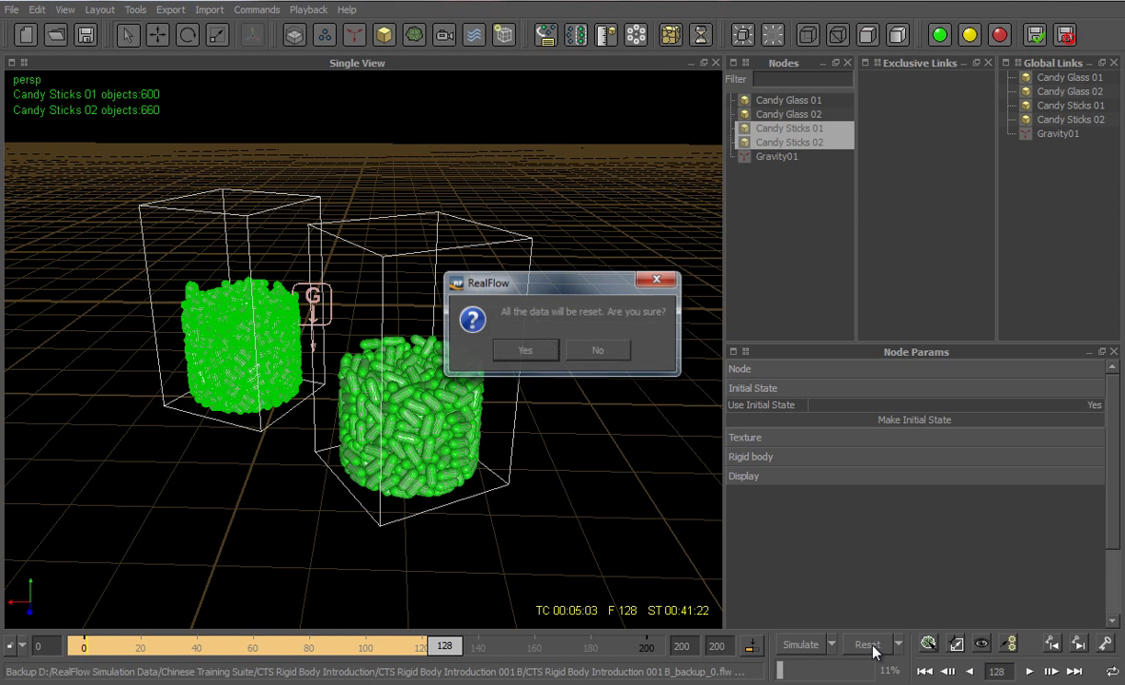
pyautogui.click(523, 350)
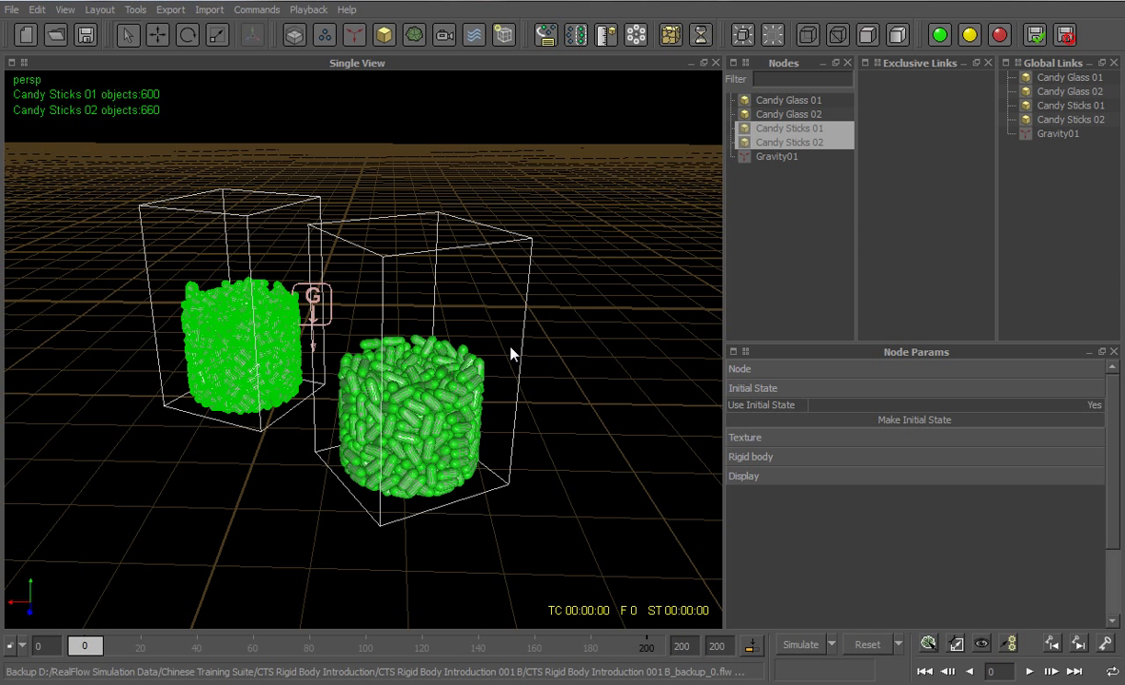
pyautogui.click(86, 36)
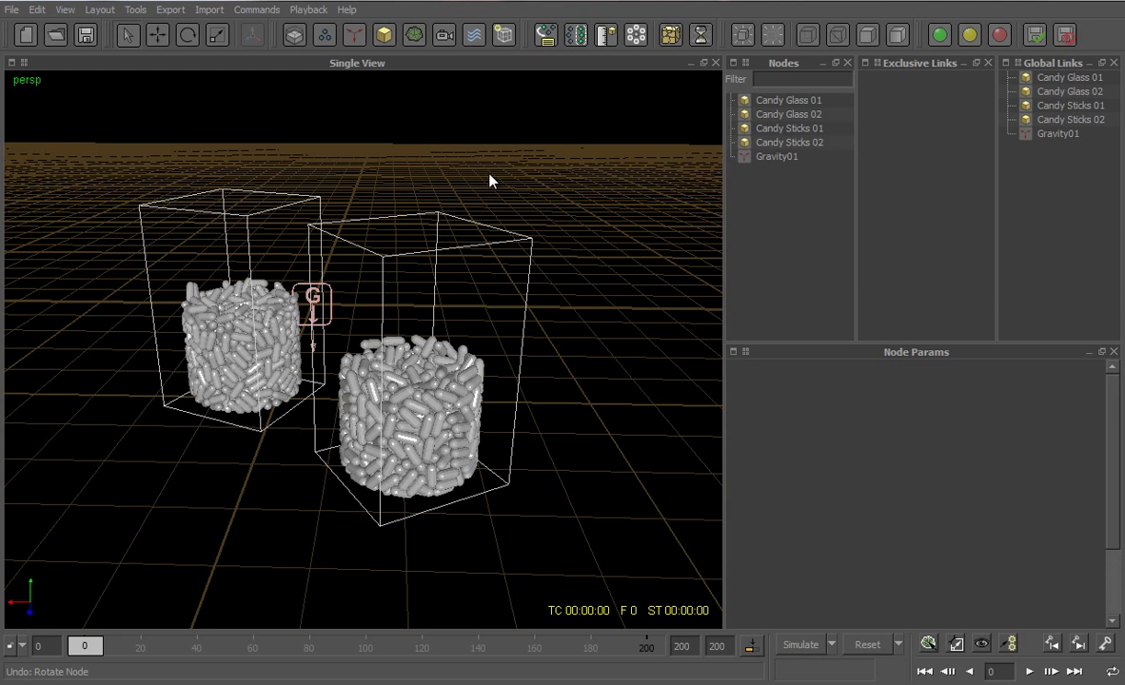
# - Switch Candy Glass 01 and Candy Glass 02 from bounding box to shaded display
pyautogui.click(767, 103)
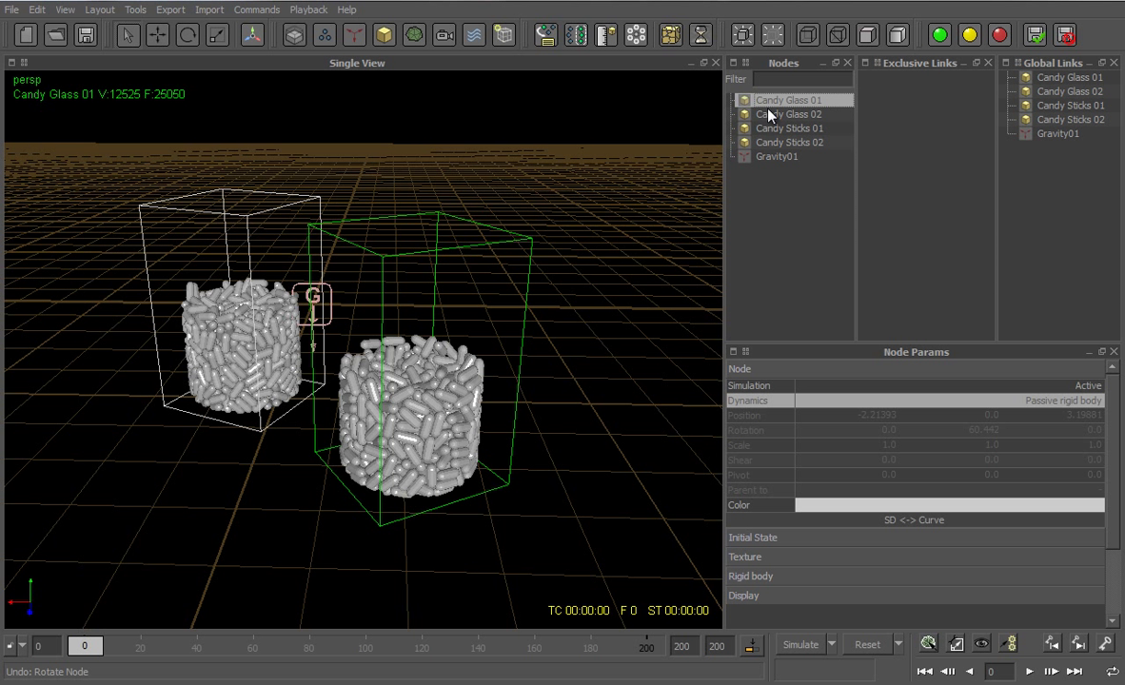
pyautogui.keyDown('ctrl'); pyautogui.click(769, 115); pyautogui.keyUp('ctrl')
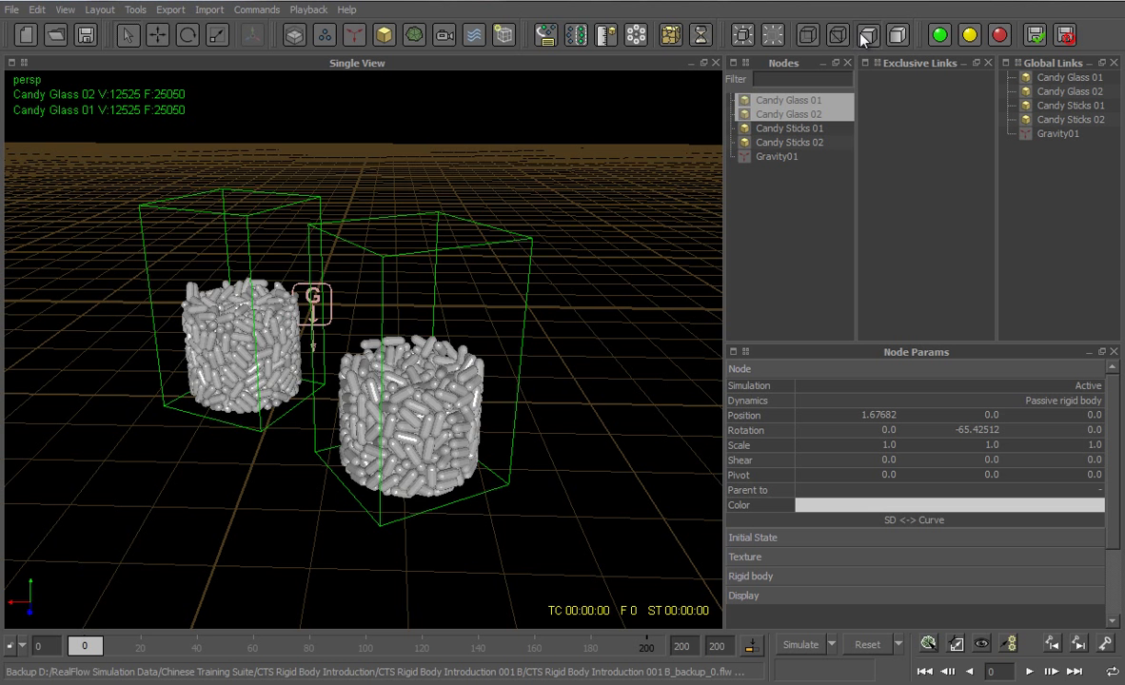
pyautogui.click(805, 34)
# - Try rotating Candy Glass 01 and Candy Sticks 01 together by about 19 degrees around Z, and undo the rotation
pyautogui.click(767, 101)
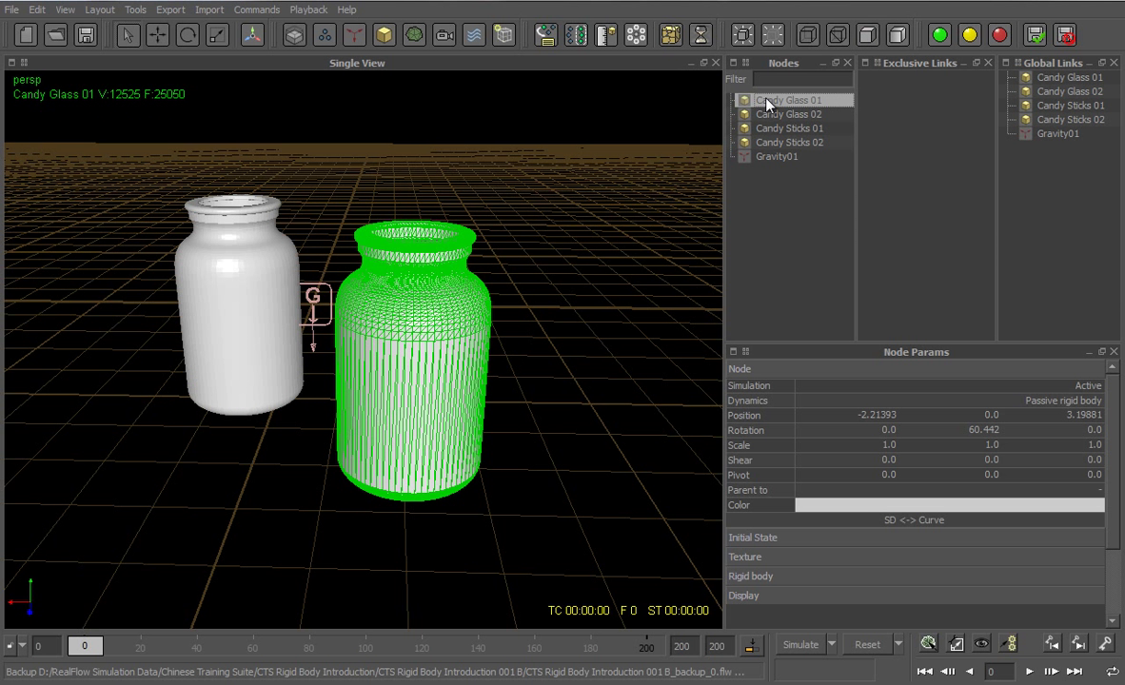
pyautogui.keyDown('ctrl'); pyautogui.click(777, 130); pyautogui.keyUp('ctrl')
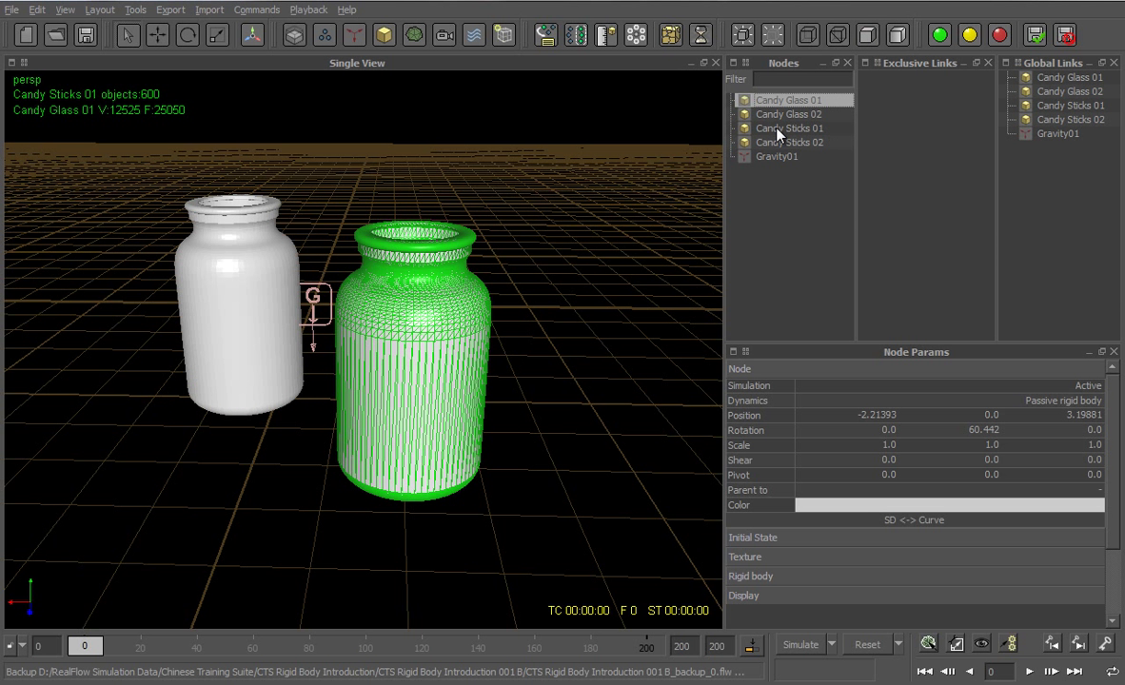
pyautogui.click(187, 34)
pyautogui.moveTo(390, 346); pyautogui.dragTo(442, 343)
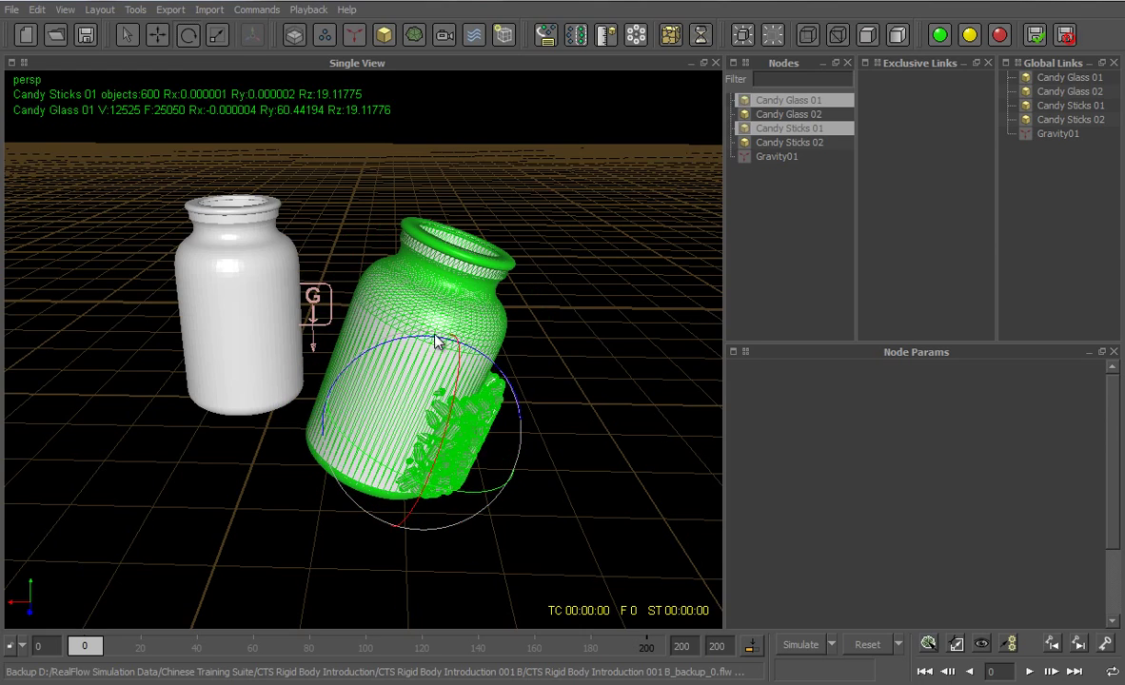
pyautogui.click(553, 323)
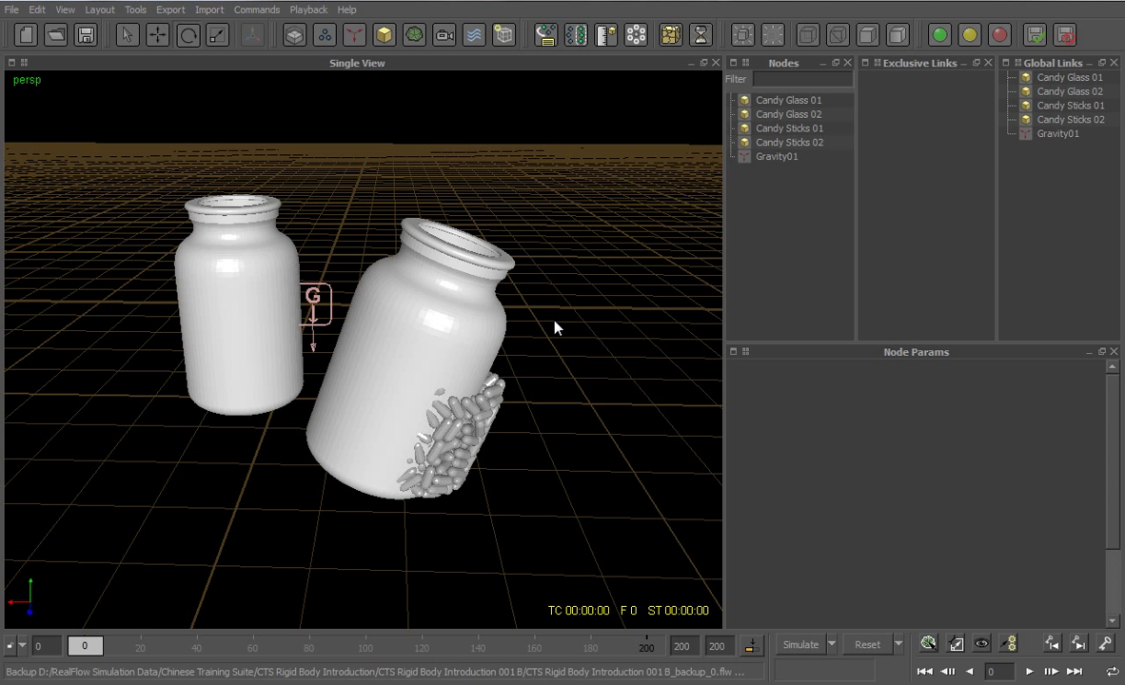
pyautogui.hotkey('ctrl', 'z')
pyautogui.hotkey('ctrl', 'z')
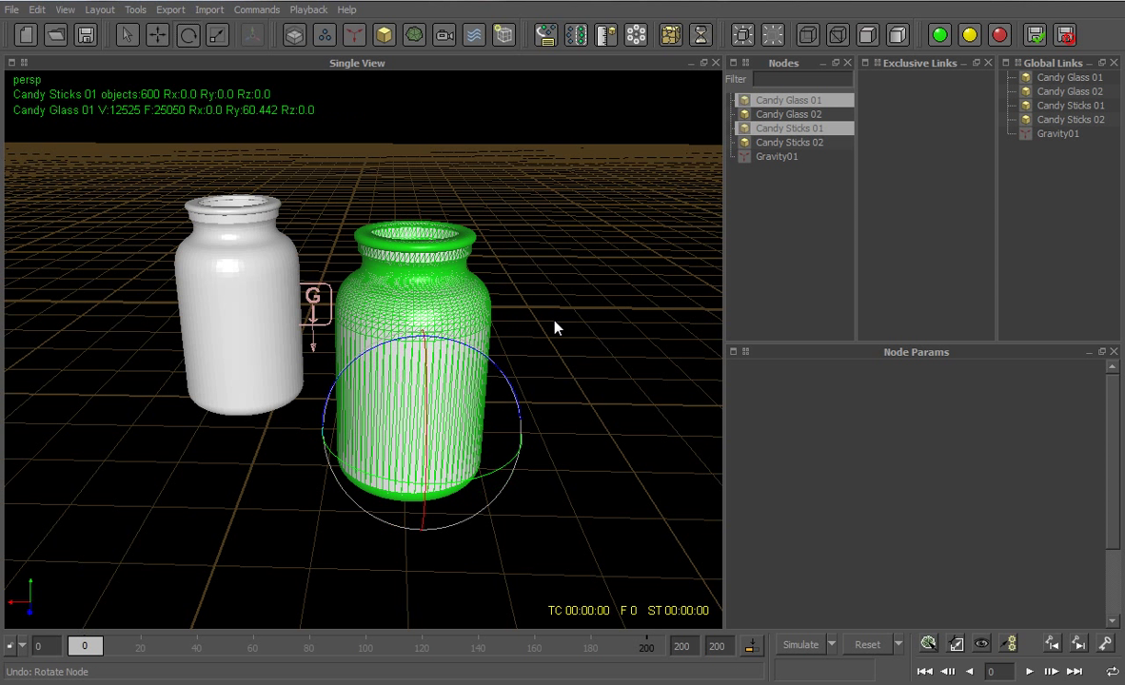
pyautogui.click(557, 327)
# - Add position and rotation keys to Candy Glass 01 at frame 0
pyautogui.press('2')
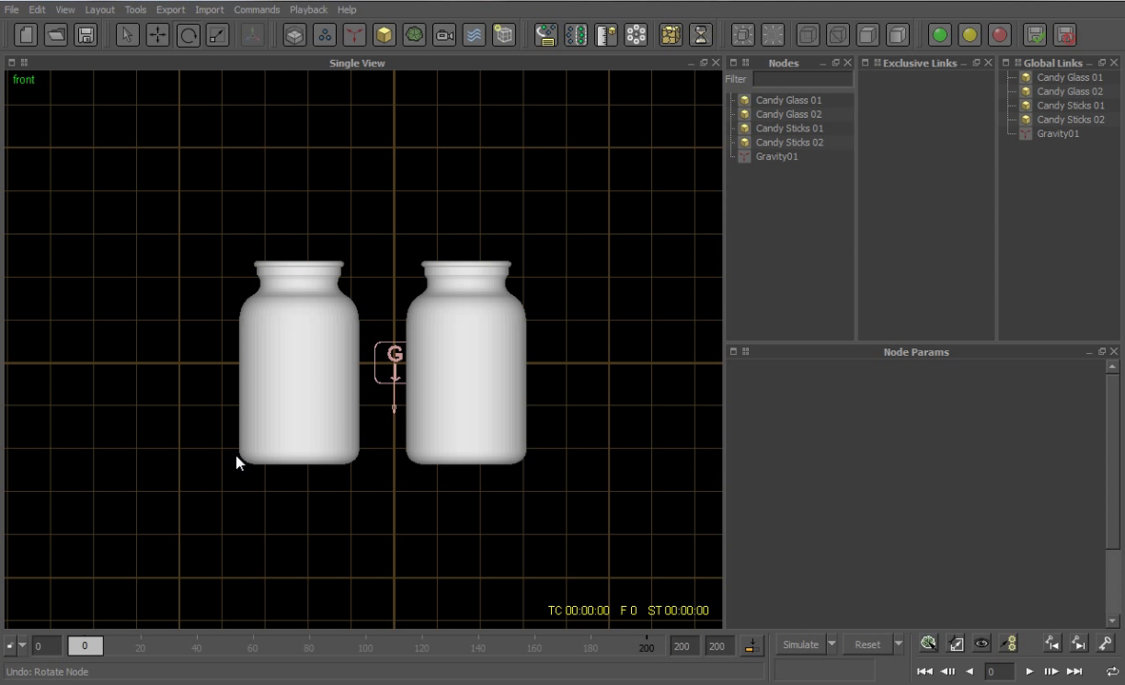
pyautogui.click(776, 101)
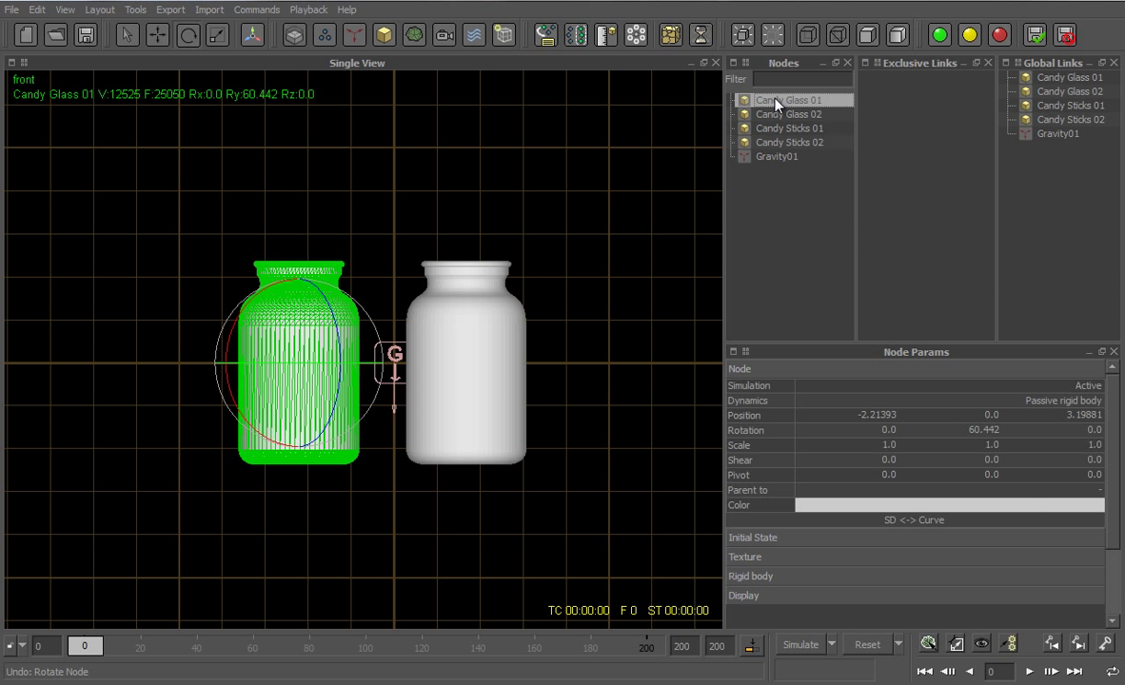
pyautogui.rightClick(747, 417)
pyautogui.moveTo(781, 423)
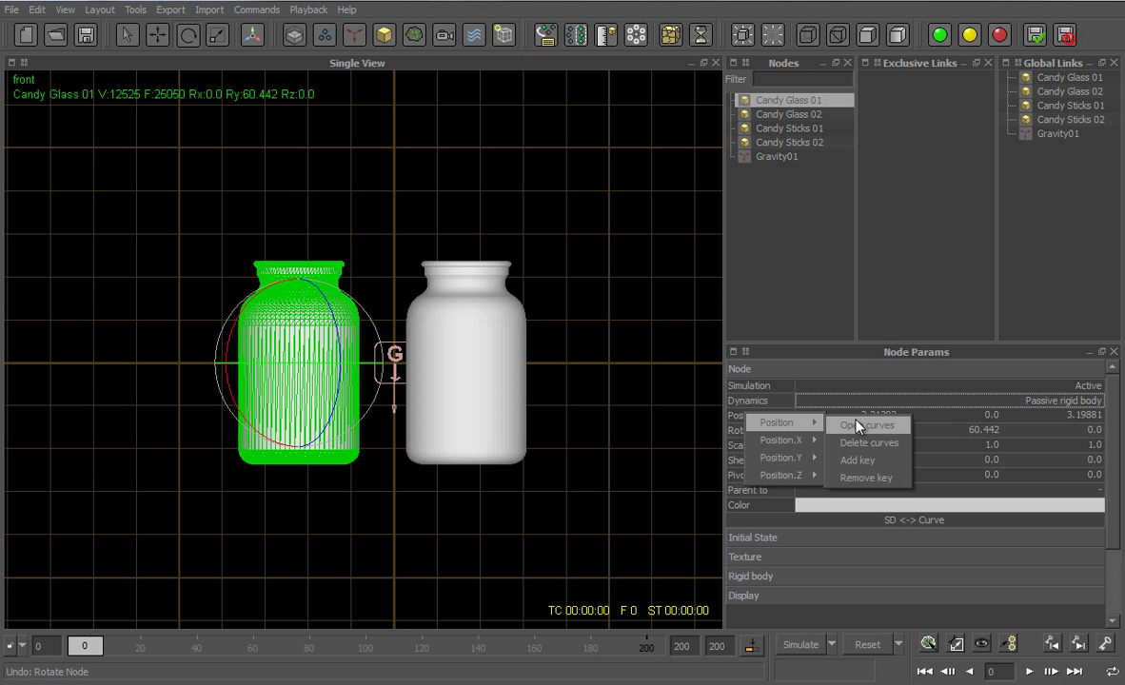
pyautogui.click(866, 465)
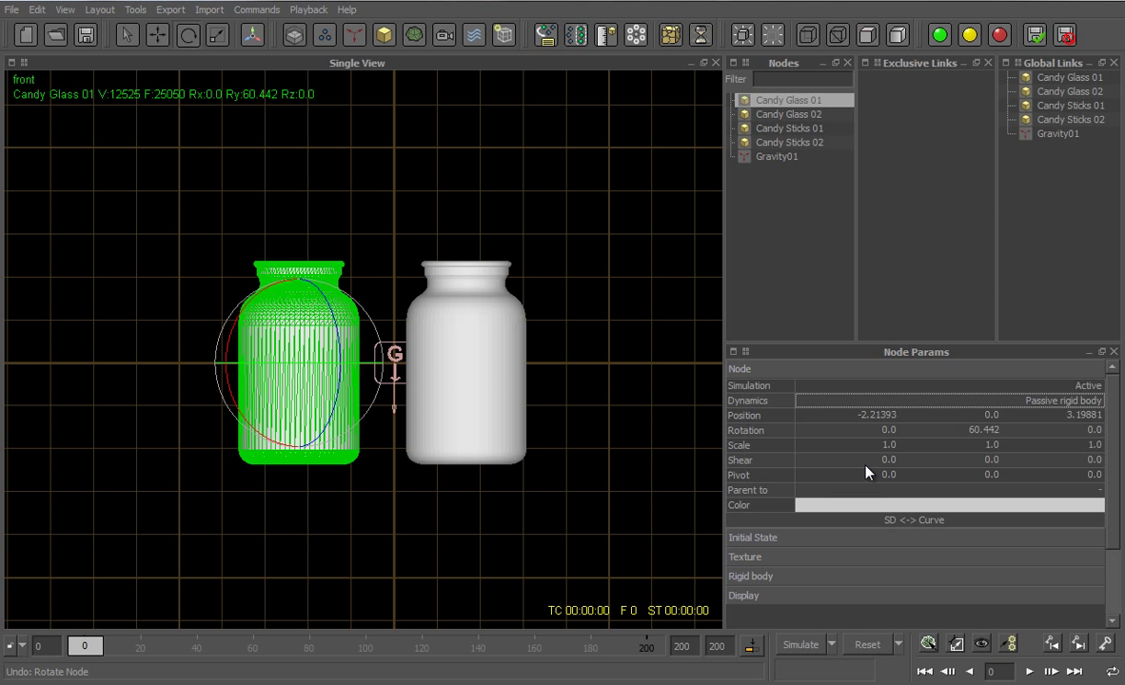
pyautogui.rightClick(769, 431)
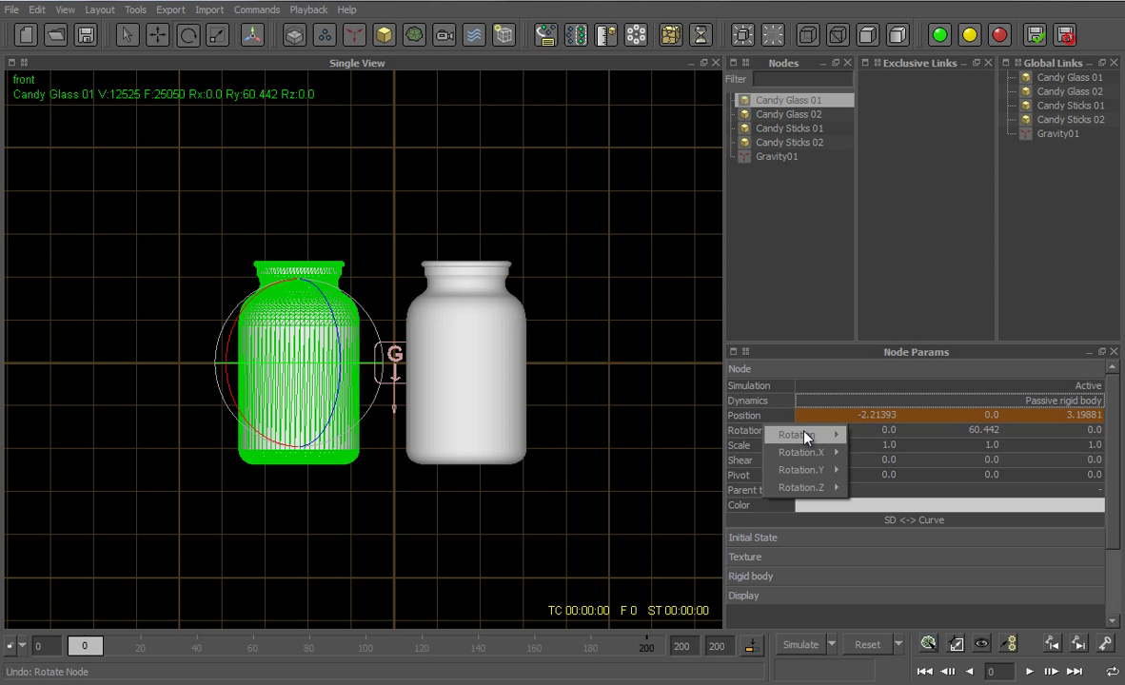
pyautogui.moveTo(804, 436)
pyautogui.click(889, 472)
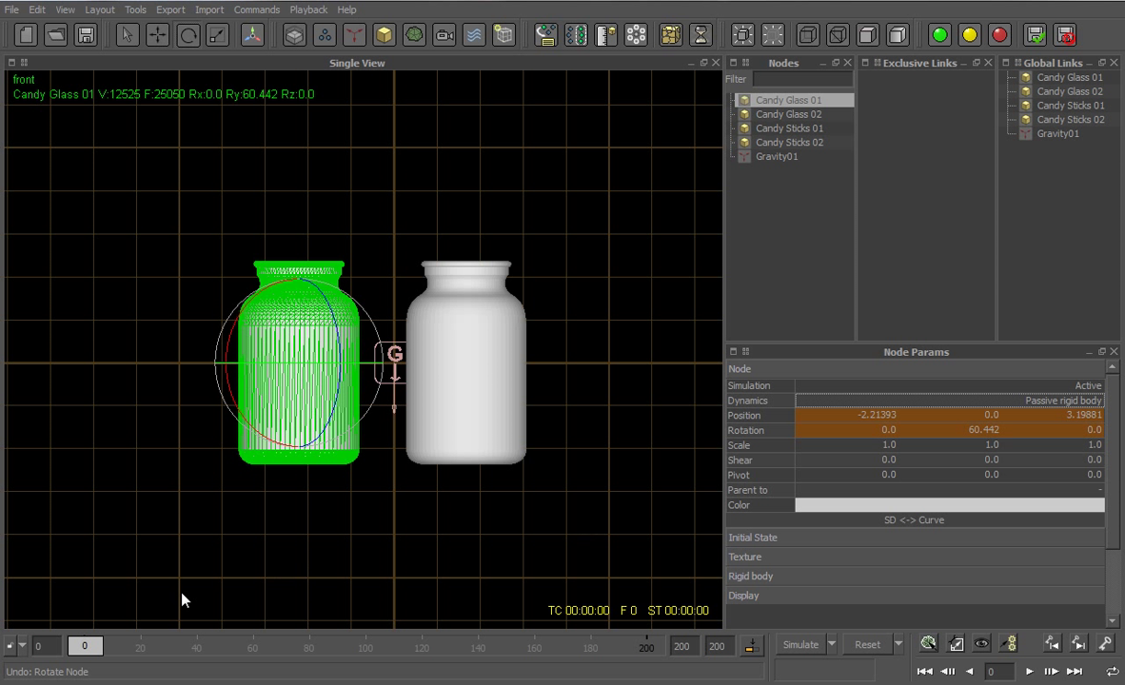
# - At frame 75, move Candy Glass 01 above the scene centre, to about X 0.05, Y 10.74, Z -0.08
pyautogui.moveTo(83, 646); pyautogui.dragTo(299, 653)
pyautogui.scroll(-4, 426, 354)
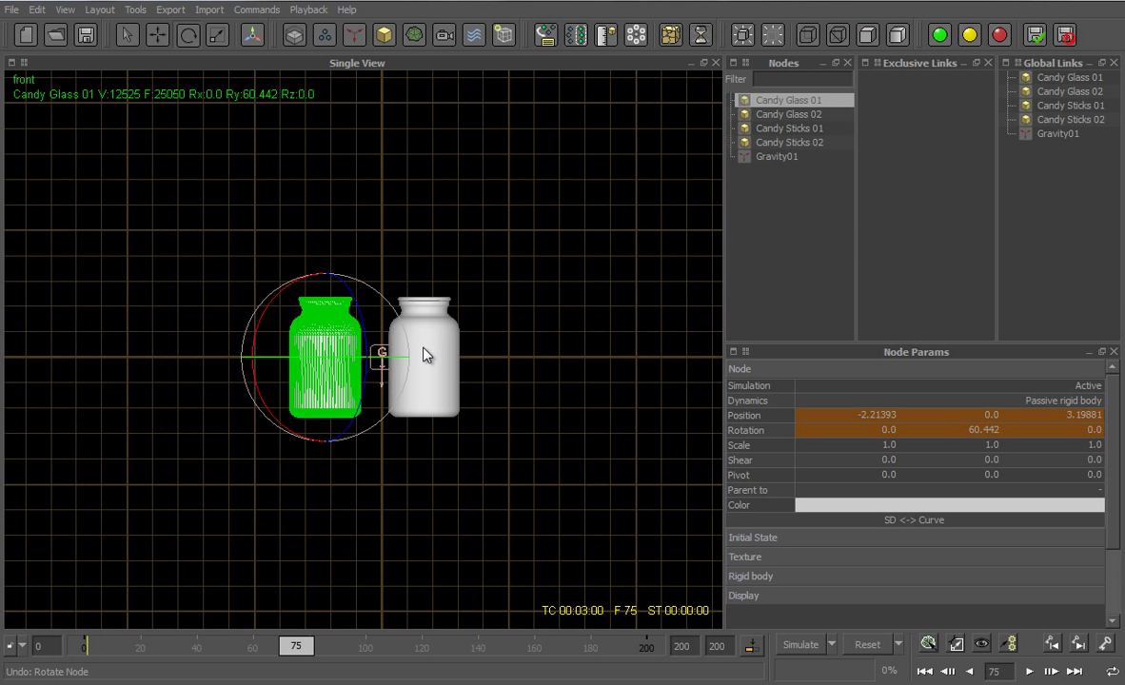
pyautogui.click(159, 36)
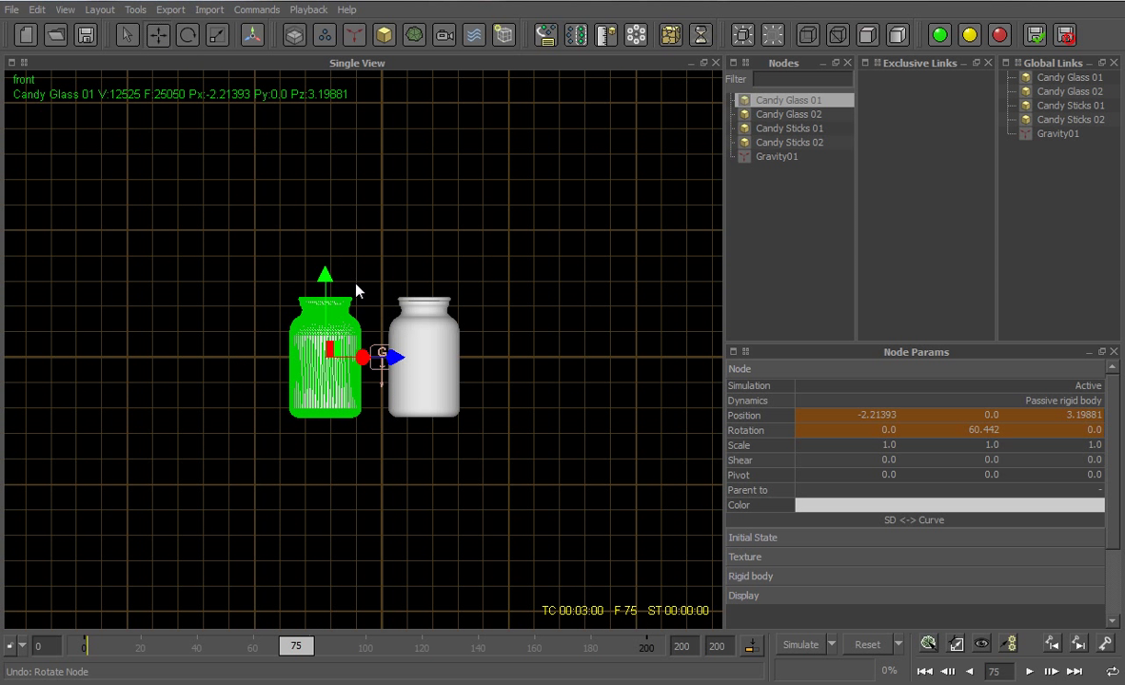
pyautogui.moveTo(326, 273); pyautogui.dragTo(347, 134)
pyautogui.moveTo(354, 182); pyautogui.dragTo(393, 121)
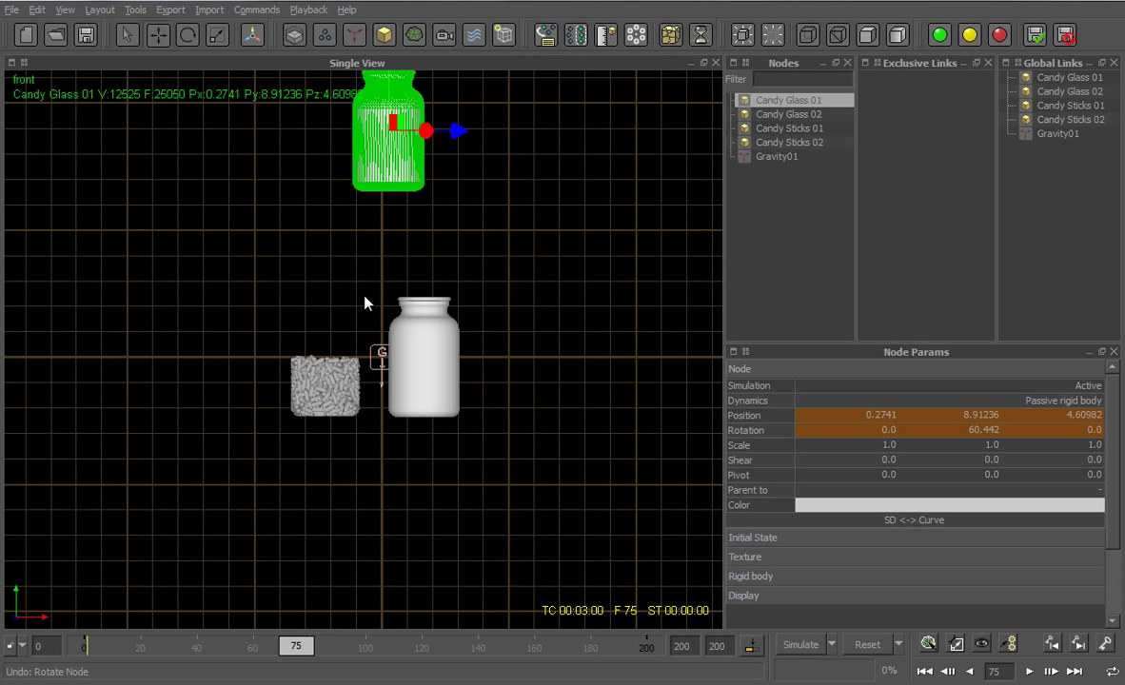
pyautogui.keyDown('alt'); pyautogui.moveTo(368, 302); pyautogui.dragTo(354, 397, button='middle'); pyautogui.keyUp('alt')
pyautogui.press('1')
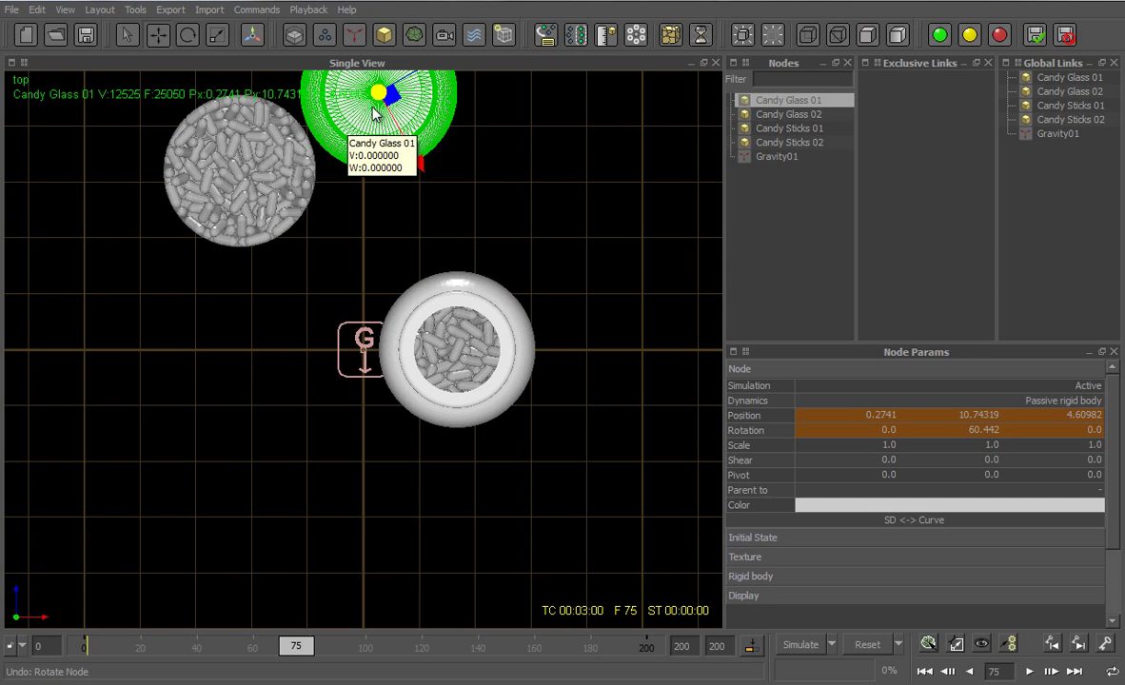
pyautogui.moveTo(390, 98); pyautogui.dragTo(382, 370)
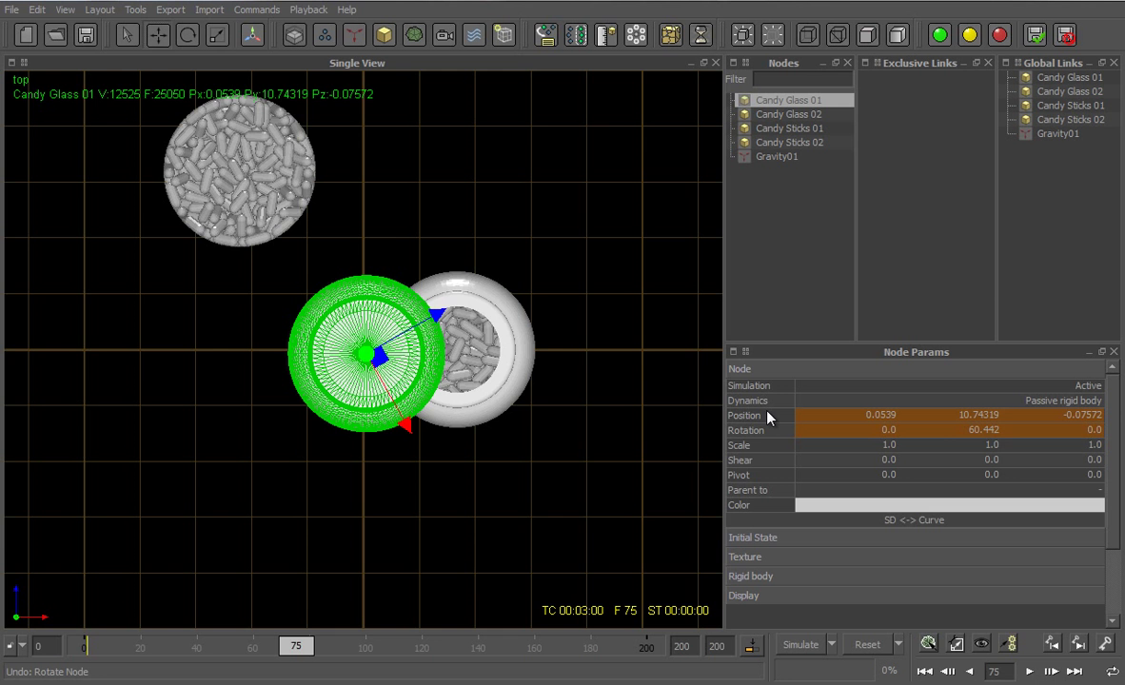
# - Tilt the raised Candy Glass 01 in the front view, to rotation values of about -14.8, 143.9 and -60
pyautogui.press('2')
pyautogui.press('c')
pyautogui.moveTo(381, 204); pyautogui.dragTo(432, 75)
pyautogui.moveTo(381, 122); pyautogui.dragTo(287, 125)
pyautogui.keyDown('alt'); pyautogui.moveTo(359, 437); pyautogui.dragTo(361, 461, button='middle'); pyautogui.keyUp('alt')
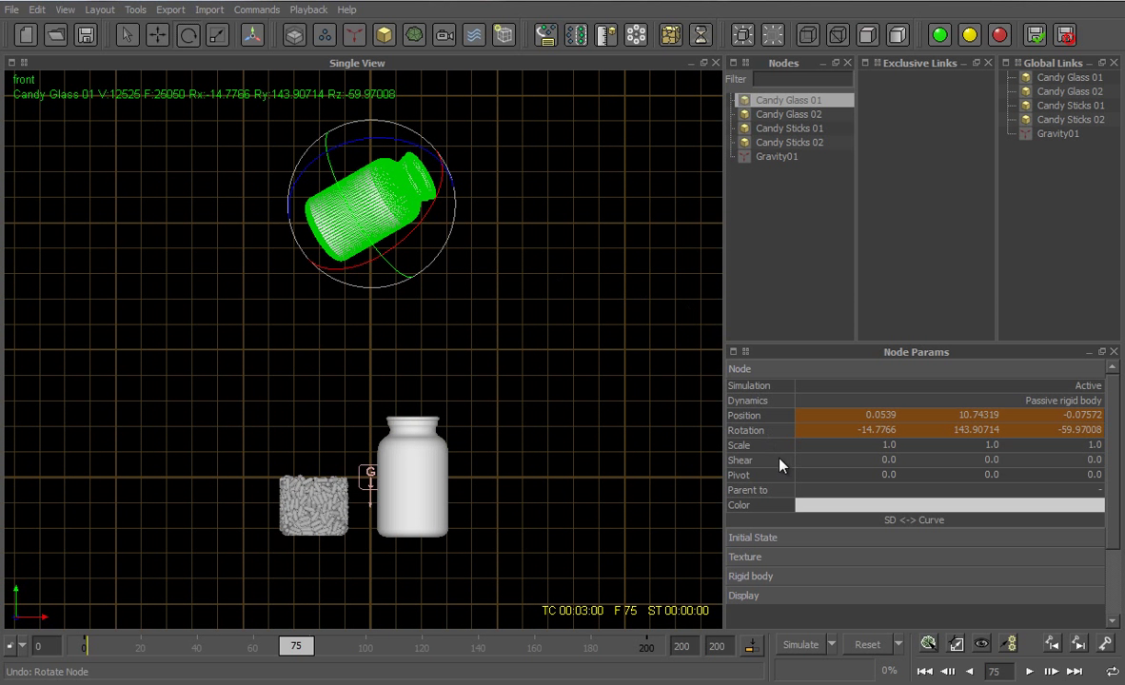
# - Add position and rotation keys to Candy Glass 01 at frame 75 and go back to frame 0
pyautogui.rightClick(745, 417)
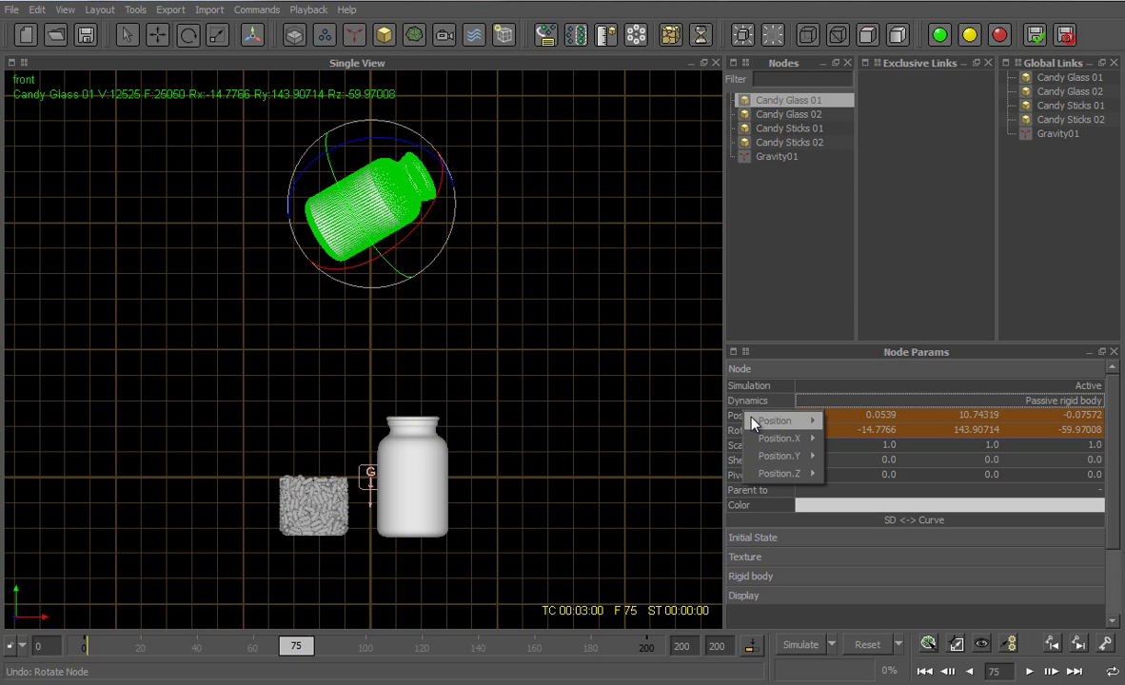
pyautogui.moveTo(804, 420)
pyautogui.click(857, 463)
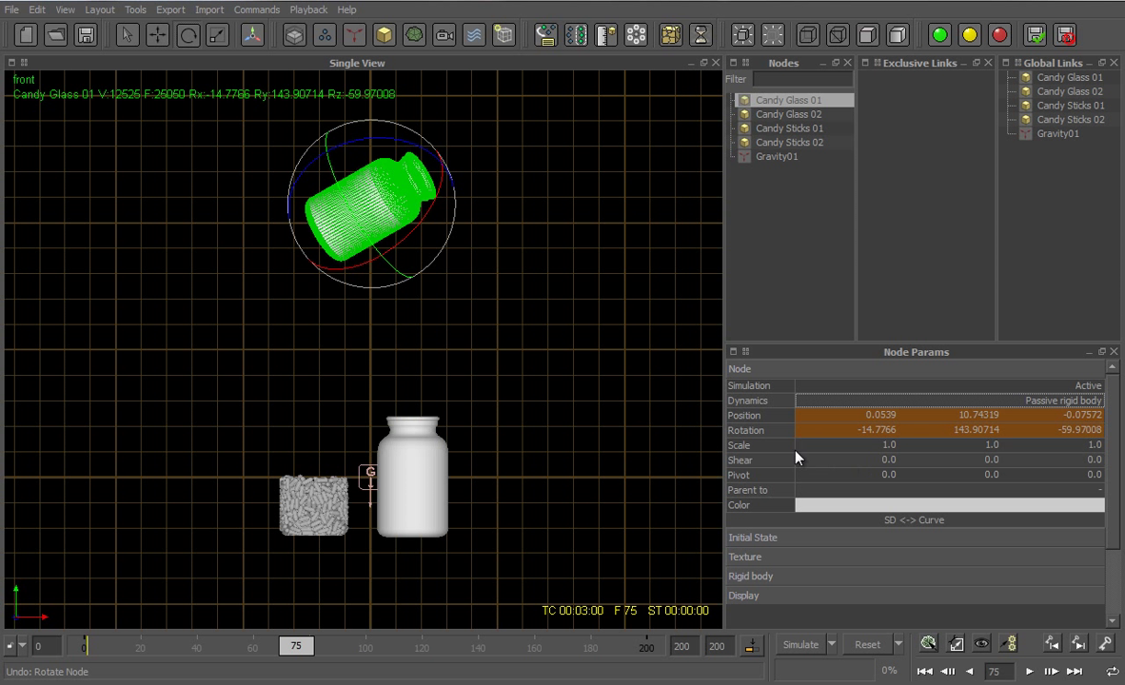
pyautogui.rightClick(749, 435)
pyautogui.moveTo(818, 438)
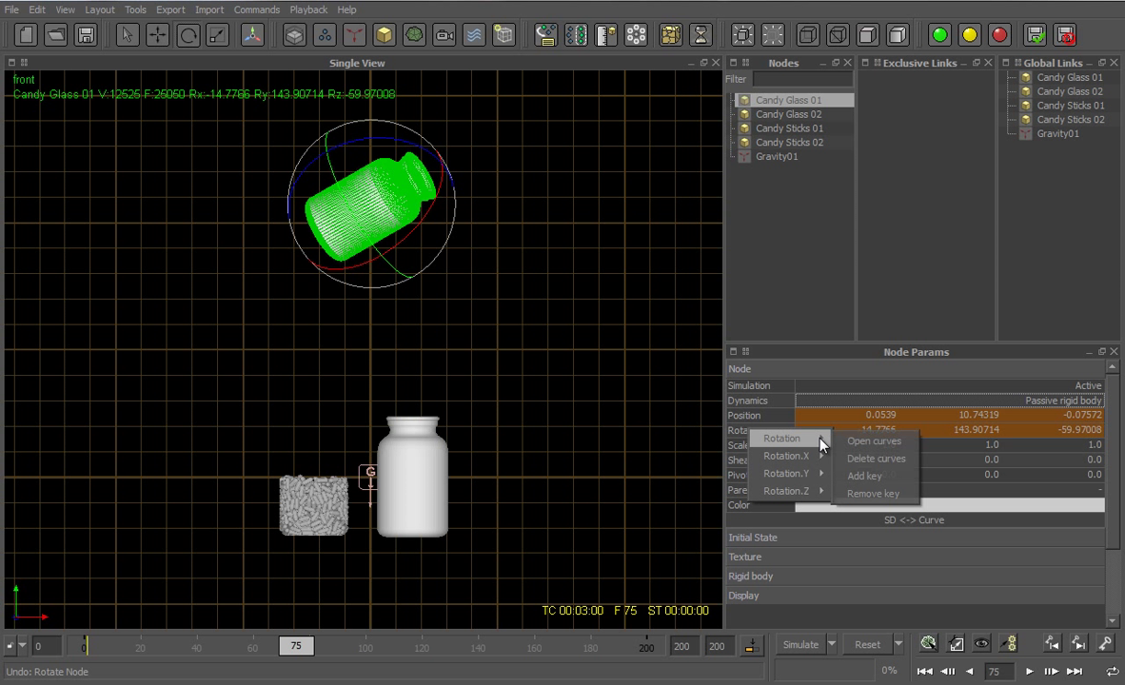
pyautogui.click(864, 482)
pyautogui.moveTo(296, 647); pyautogui.dragTo(68, 647)
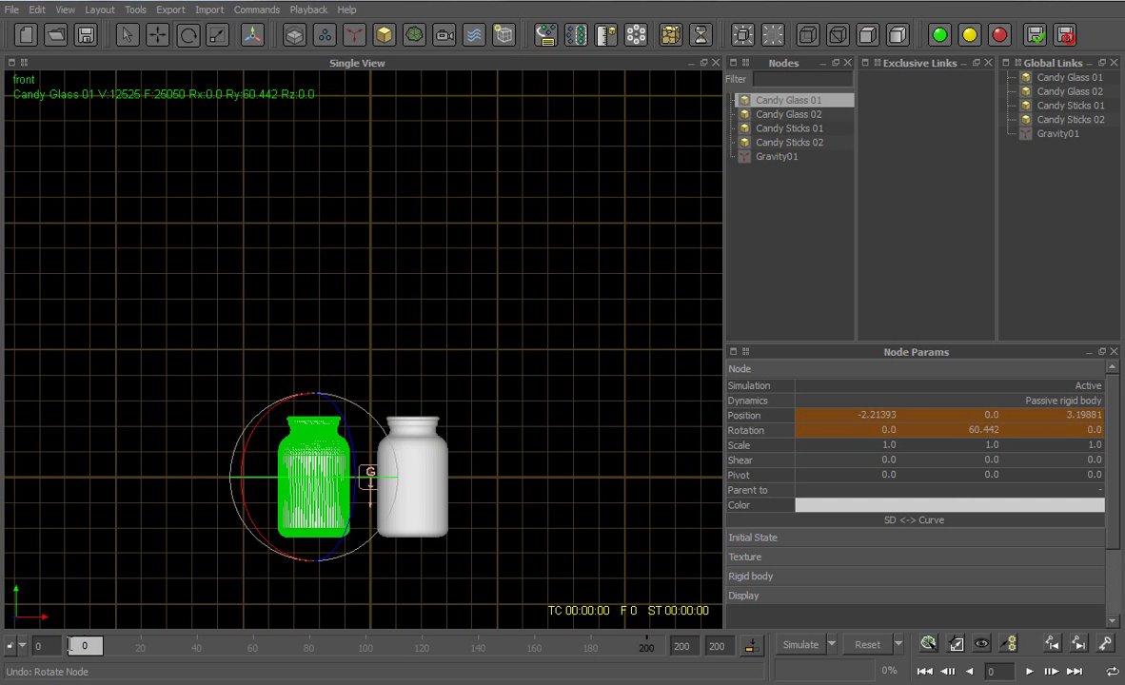
# - Add position and rotation keys to Candy Glass 02 at frame 35
pyautogui.click(796, 114)
pyautogui.moveTo(100, 650); pyautogui.dragTo(187, 655)
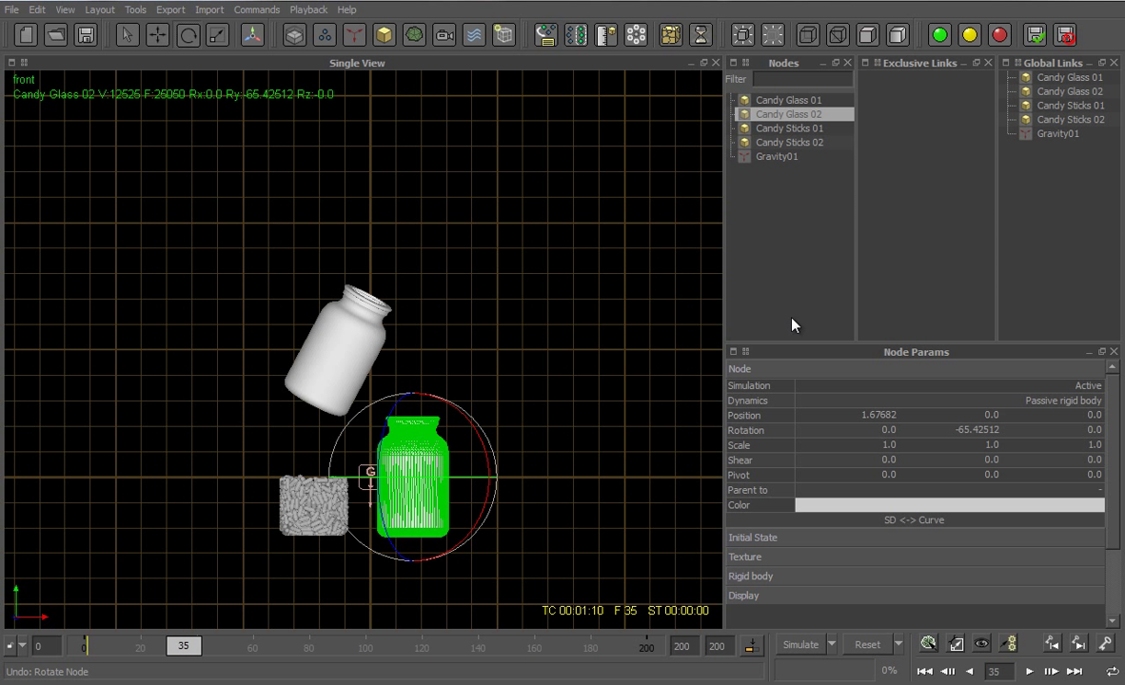
pyautogui.rightClick(750, 421)
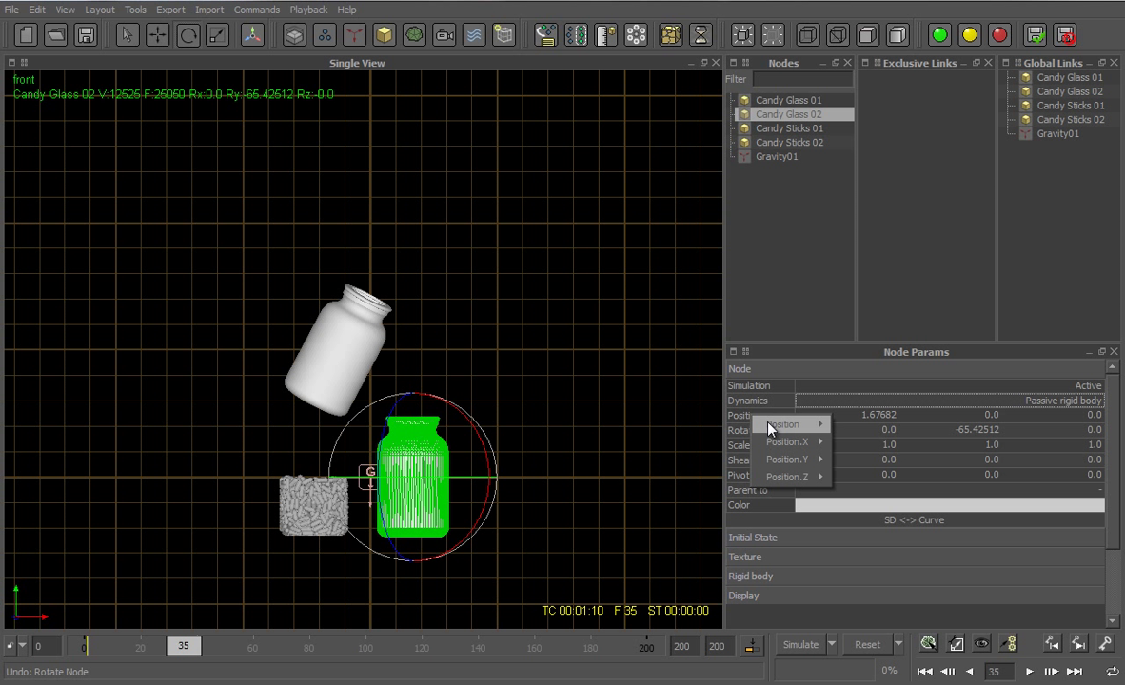
pyautogui.moveTo(780, 425)
pyautogui.click(873, 462)
pyautogui.rightClick(763, 436)
pyautogui.moveTo(794, 441)
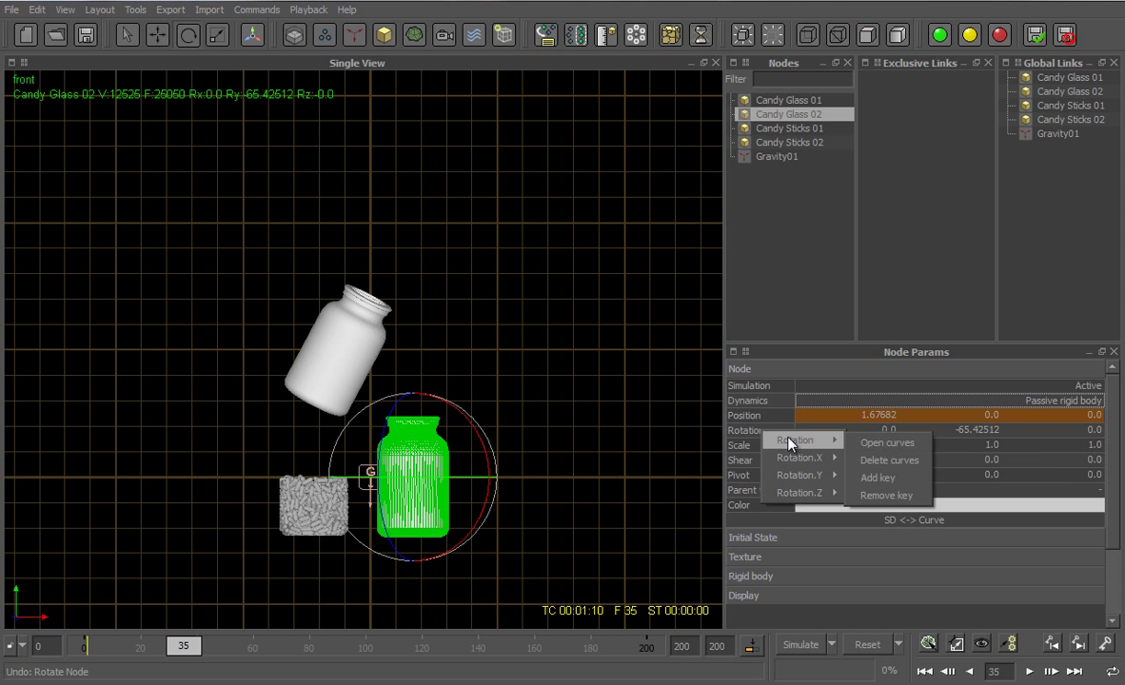
pyautogui.click(884, 485)
# - At frame 100, move Candy Glass 02 above the scene centre, to about X 0.09, Y 6.63, Z -0.25
pyautogui.moveTo(180, 650); pyautogui.dragTo(370, 654)
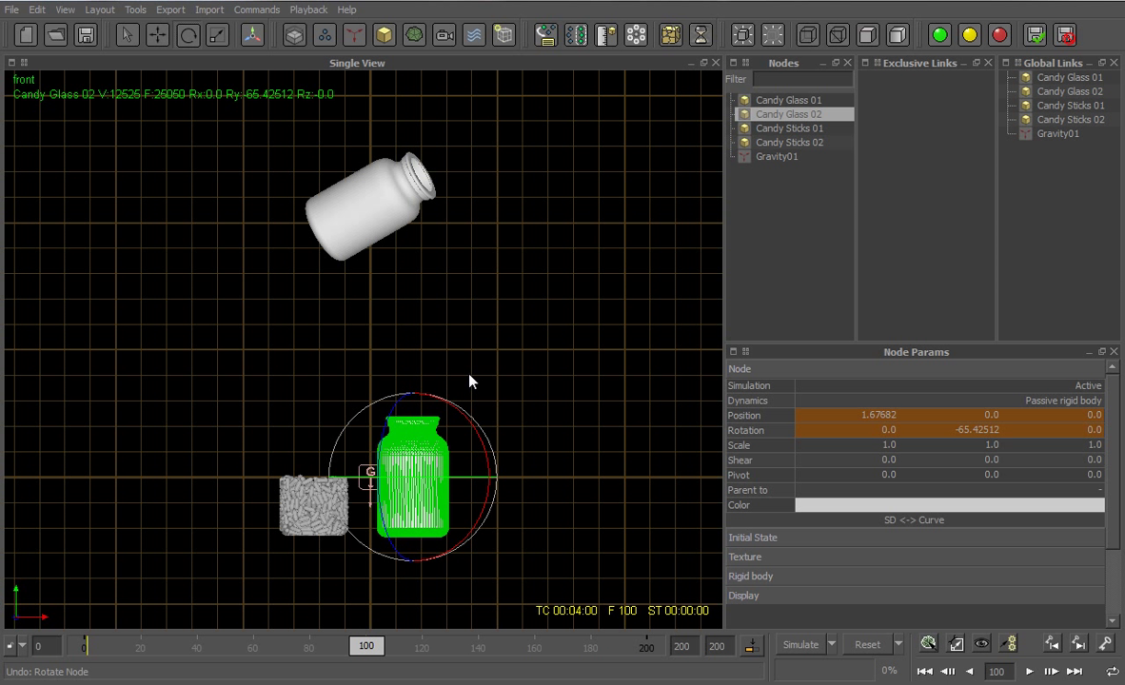
pyautogui.press('w')
pyautogui.moveTo(411, 388); pyautogui.dragTo(396, 232)
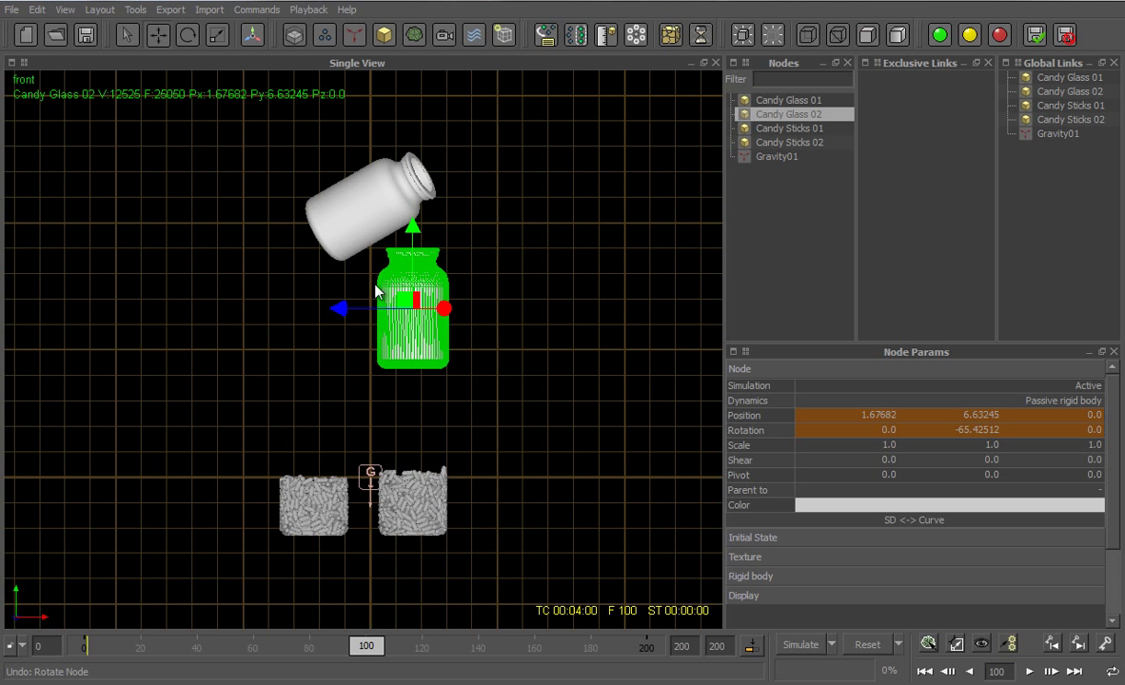
pyautogui.press('t')
pyautogui.moveTo(452, 316); pyautogui.dragTo(371, 354)
pyautogui.press('p')
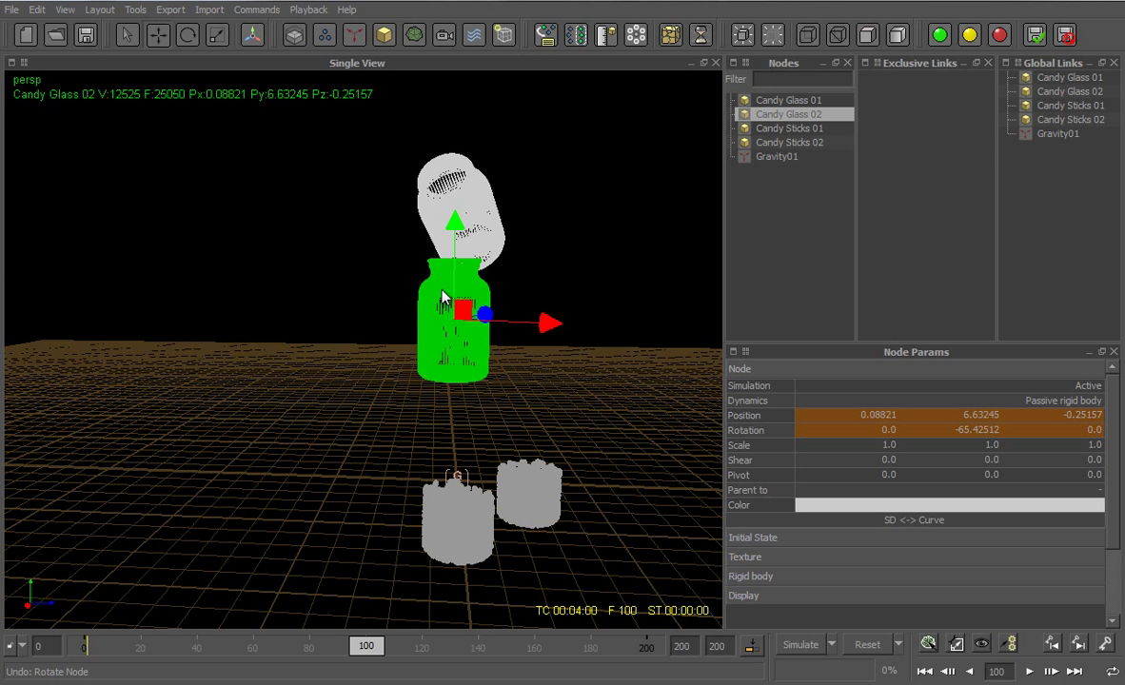
# - Tilt Candy Glass 02 to rotation values of about -47.1, -84 and -65.9, and adjust its position to about Y 6.98, Z -0.03
pyautogui.press('e')
pyautogui.press('f')
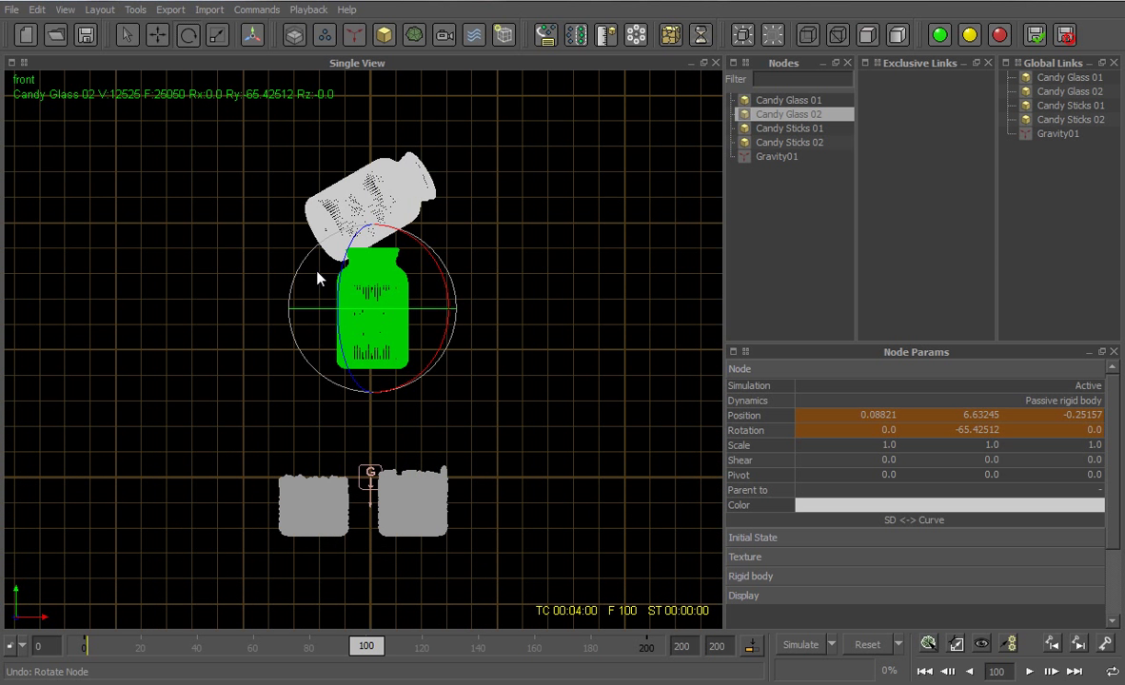
pyautogui.moveTo(424, 252); pyautogui.dragTo(388, 375)
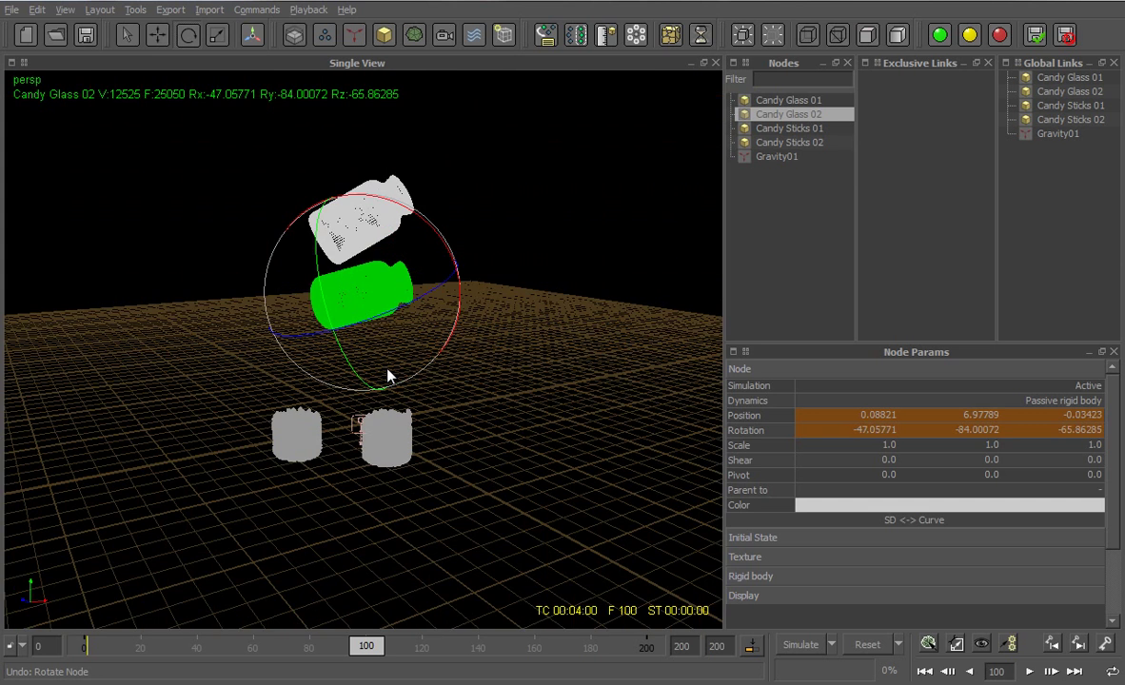
# - Add position and rotation keys to Candy Glass 02 at frame 100 and deselect it
pyautogui.rightClick(752, 419)
pyautogui.moveTo(786, 432)
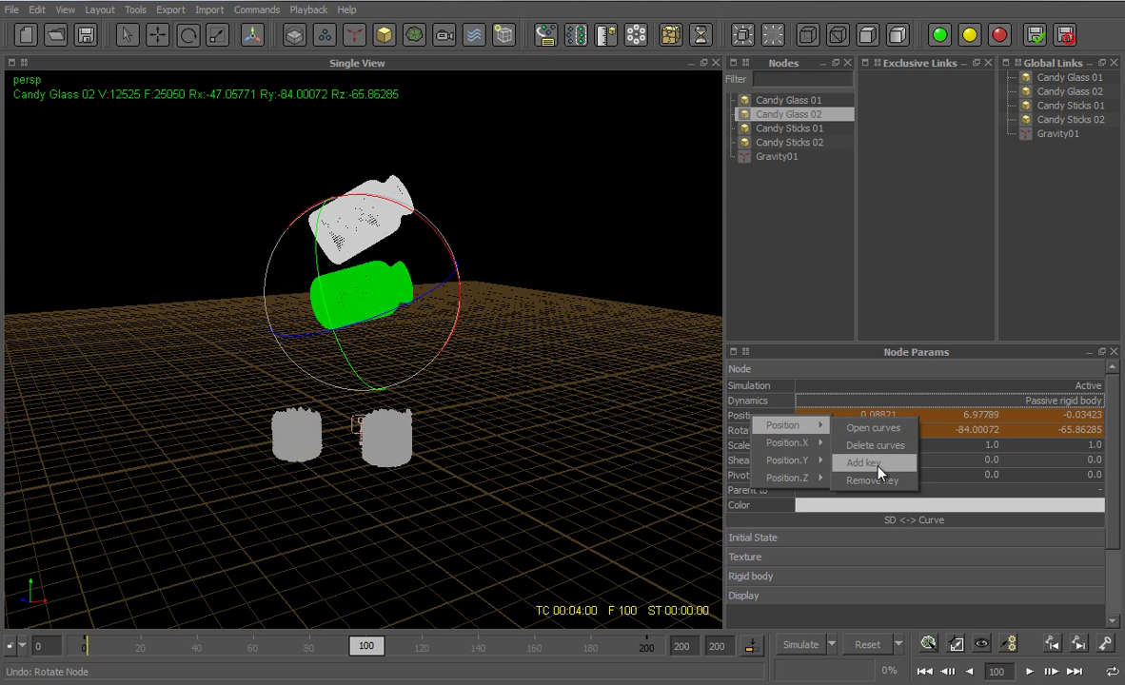
pyautogui.click(866, 464)
pyautogui.rightClick(765, 433)
pyautogui.moveTo(814, 435)
pyautogui.click(900, 475)
pyautogui.click(491, 326)
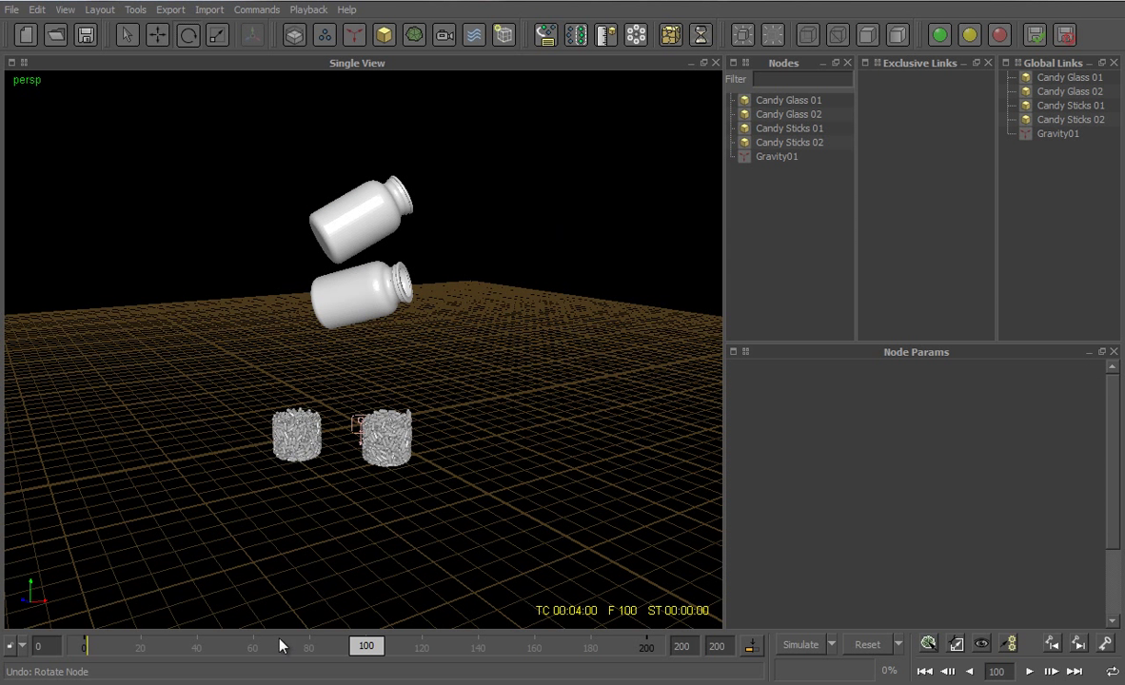
# - Save the scene at frame 0 and run the simulation
pyautogui.moveTo(362, 646); pyautogui.dragTo(40, 659)
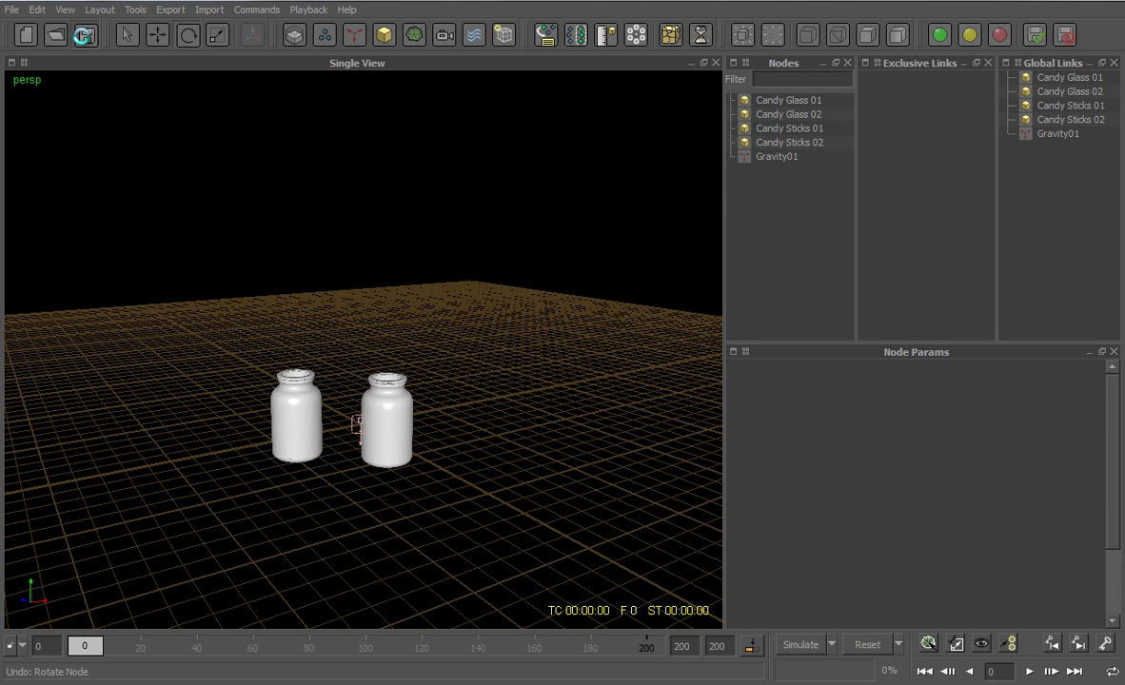
pyautogui.click(84, 37)
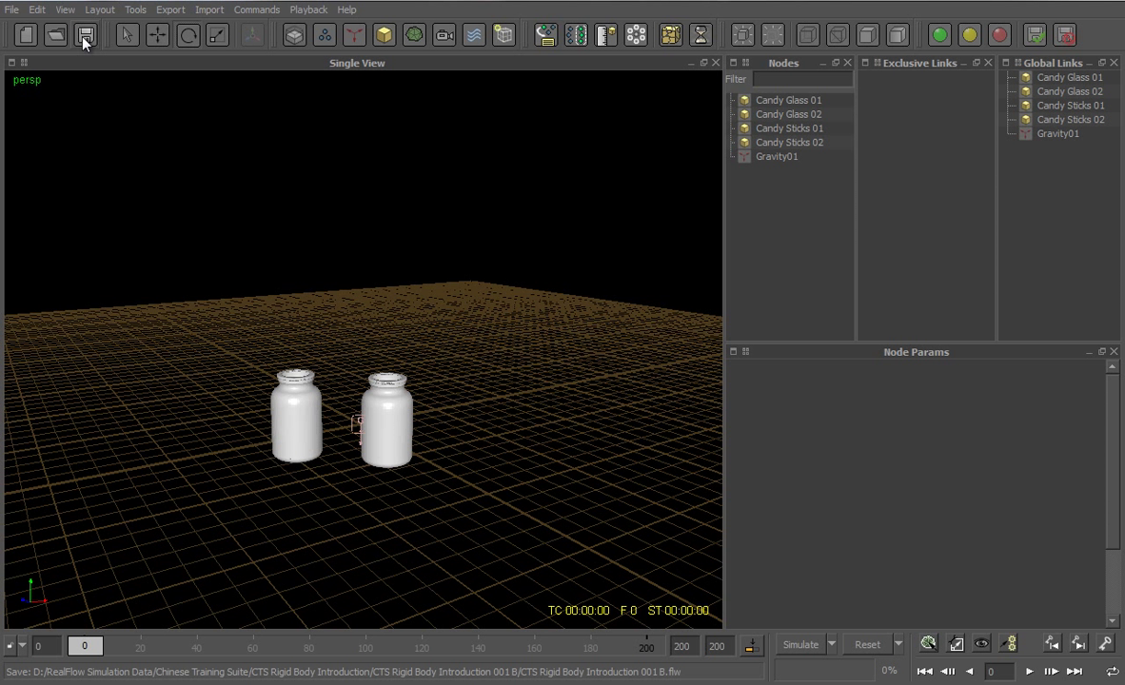
pyautogui.click(802, 646)
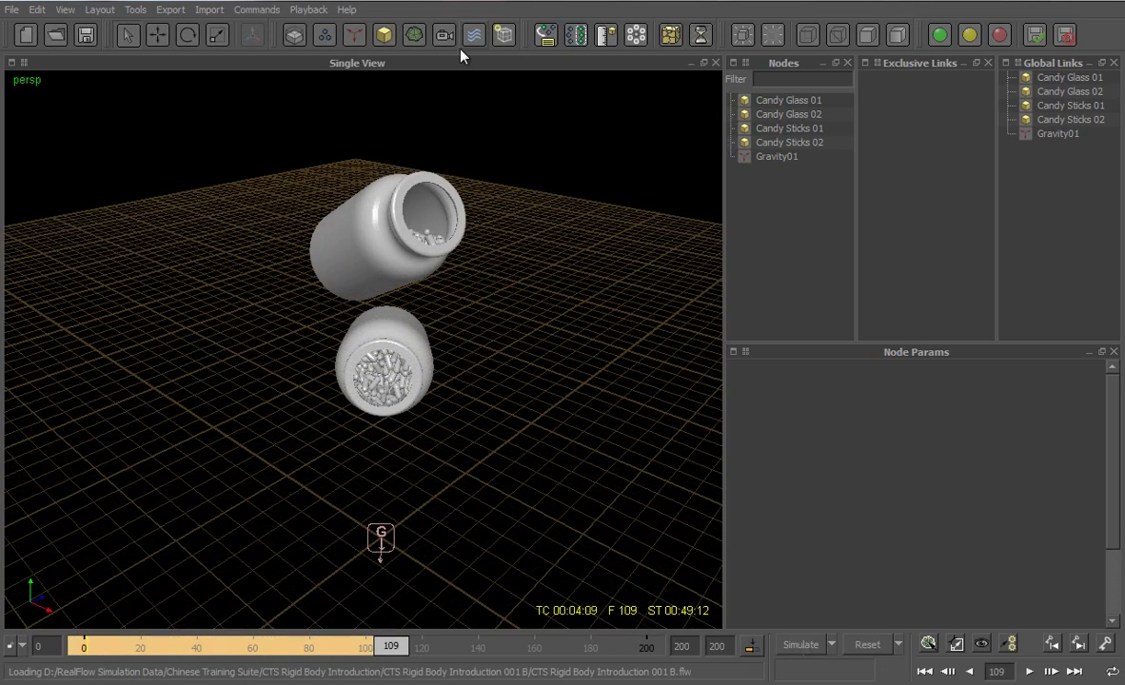
# - Set the colour of Candy Sticks 01 to orange from the basic colours
pyautogui.keyDown('alt'); pyautogui.moveTo(519, 272); pyautogui.dragTo(611, 240); pyautogui.keyUp('alt')
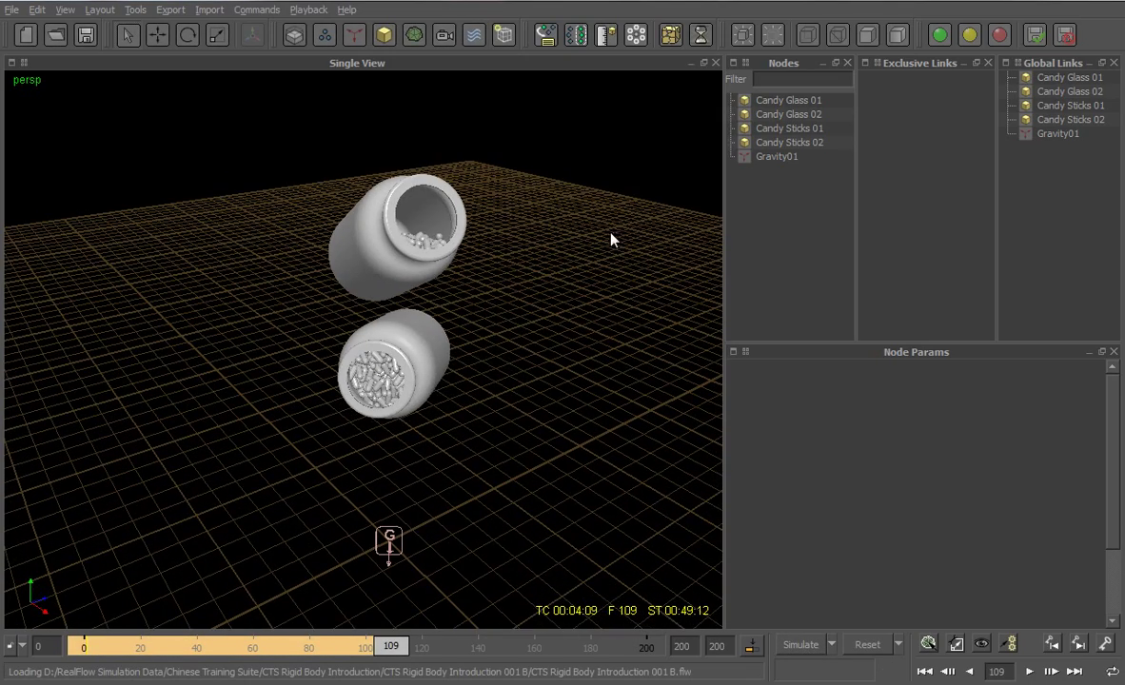
pyautogui.click(761, 129)
pyautogui.click(902, 505)
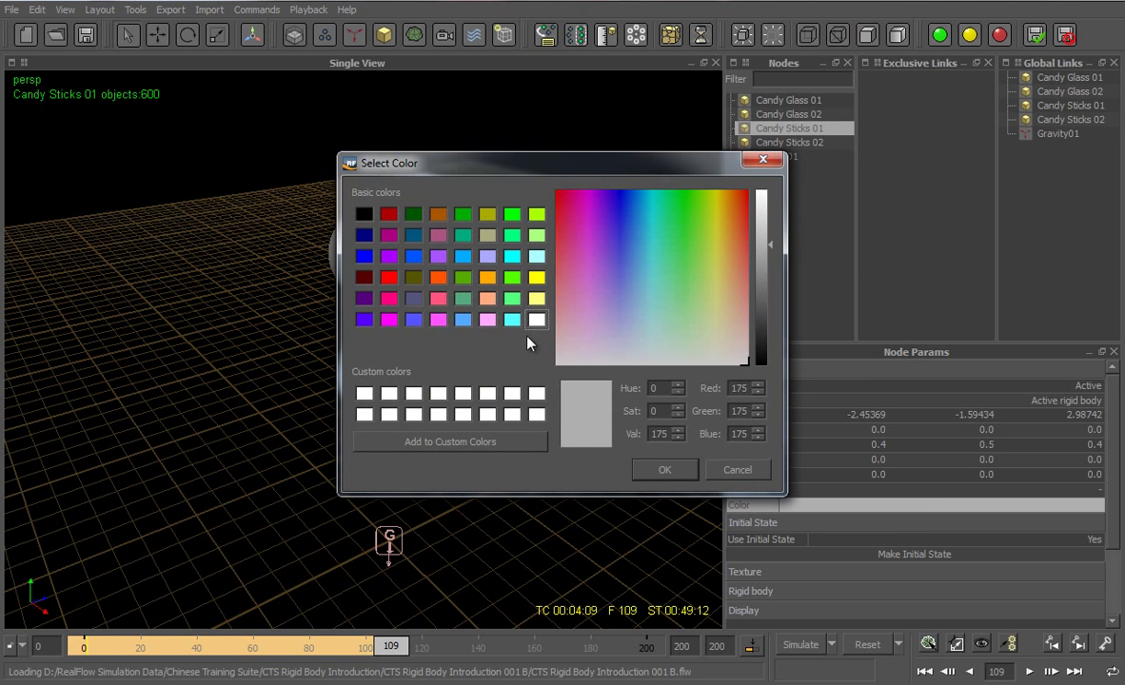
pyautogui.click(488, 277)
pyautogui.click(663, 471)
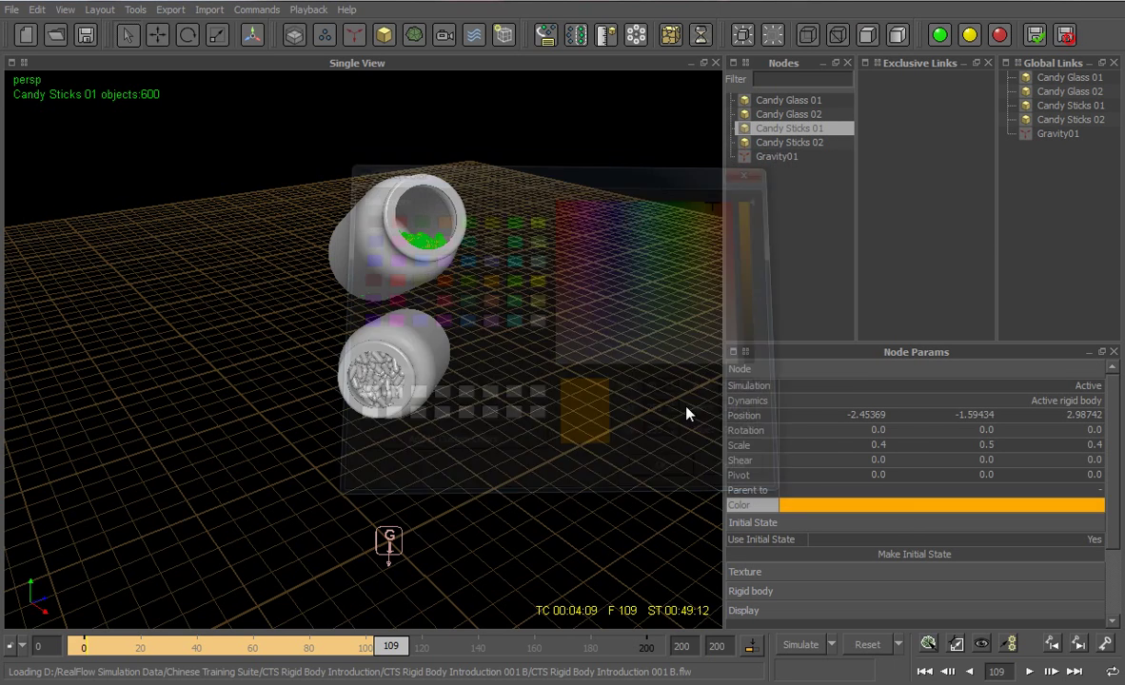
# - Set the colour of Candy Sticks 02 to blue, RGB 0, 85, 255, and deselect it
pyautogui.click(770, 143)
pyautogui.click(842, 509)
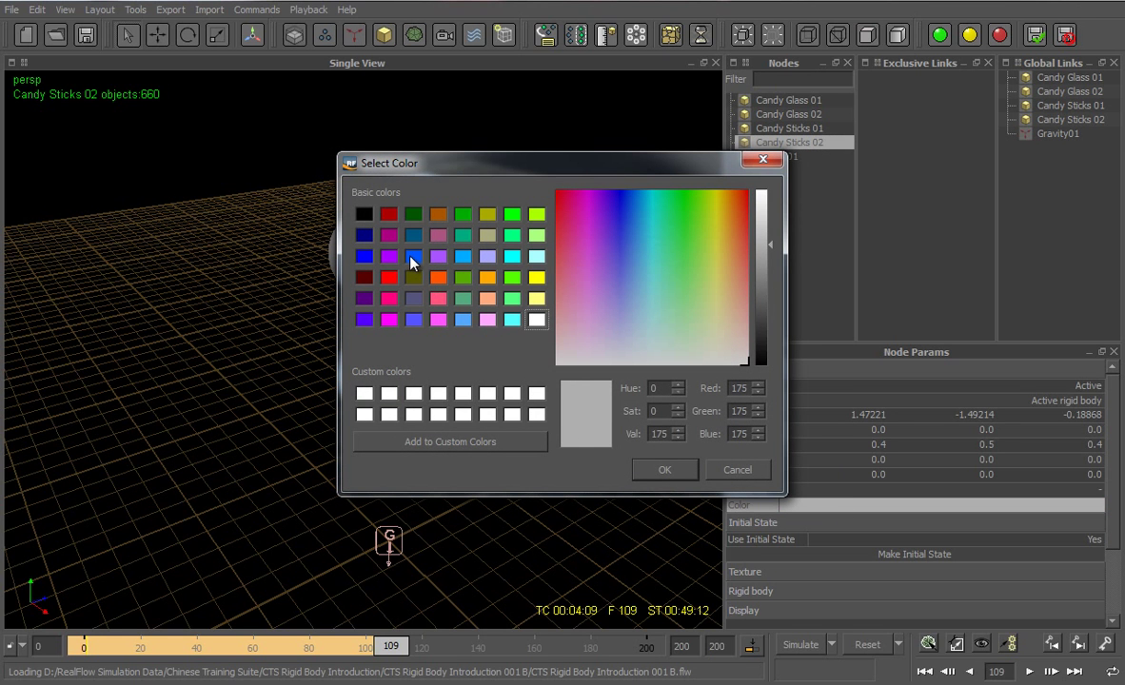
pyautogui.click(412, 257)
pyautogui.click(637, 470)
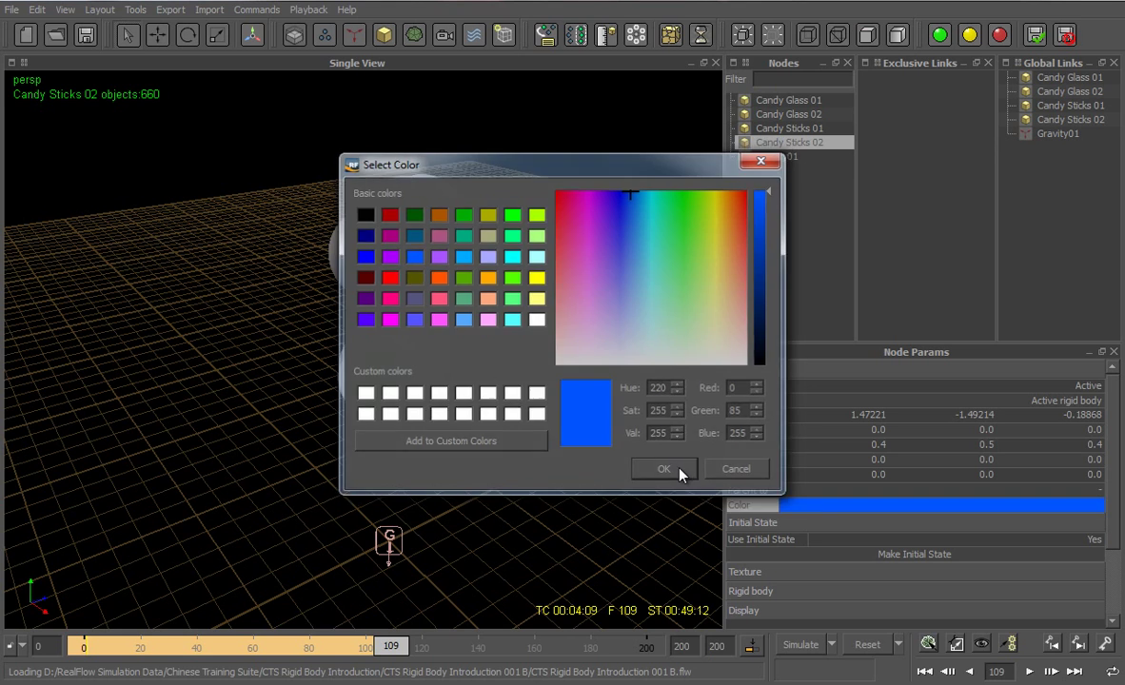
pyautogui.click(578, 361)
pyautogui.keyDown('alt'); pyautogui.moveTo(531, 369); pyautogui.dragTo(497, 369); pyautogui.keyUp('alt')
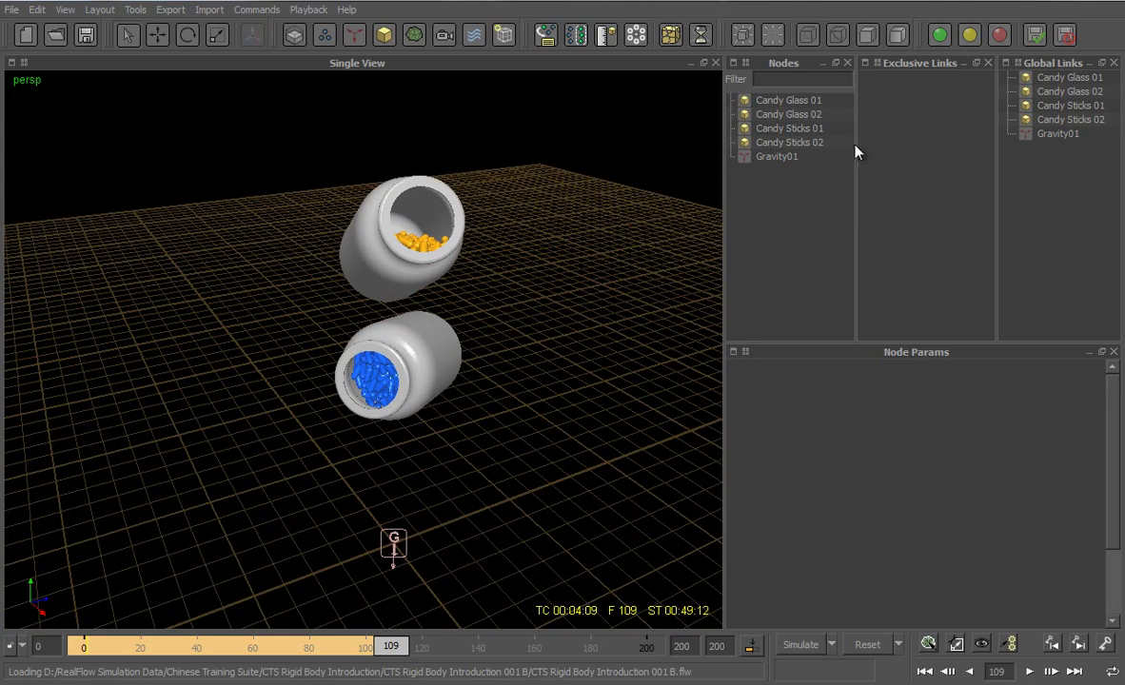
# - Make the simulated state at frame 109 the initial state of both Candy Sticks 01 and Candy Sticks 02
pyautogui.click(766, 128)
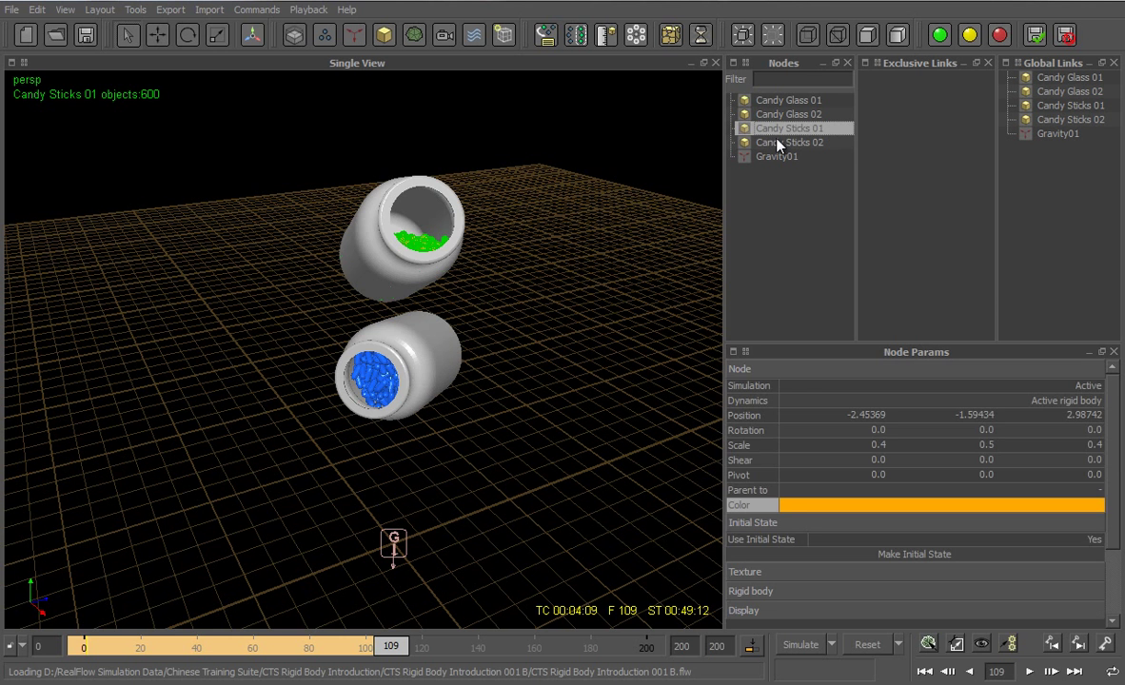
pyautogui.keyDown('ctrl'); pyautogui.click(778, 142); pyautogui.keyUp('ctrl')
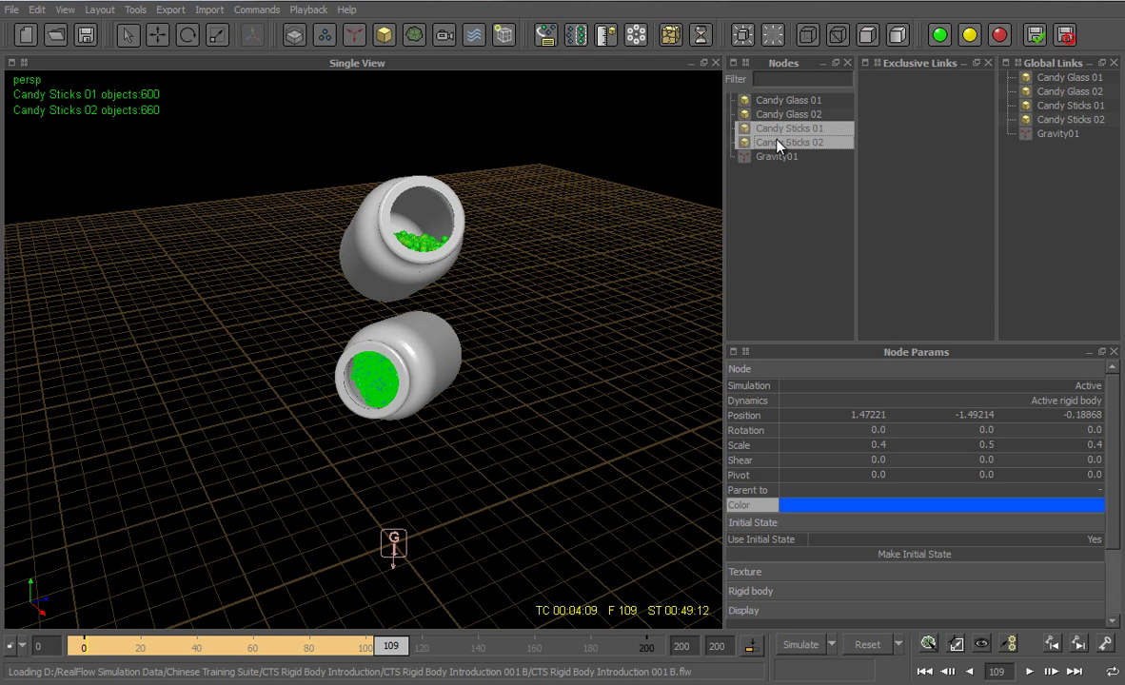
pyautogui.click(831, 370)
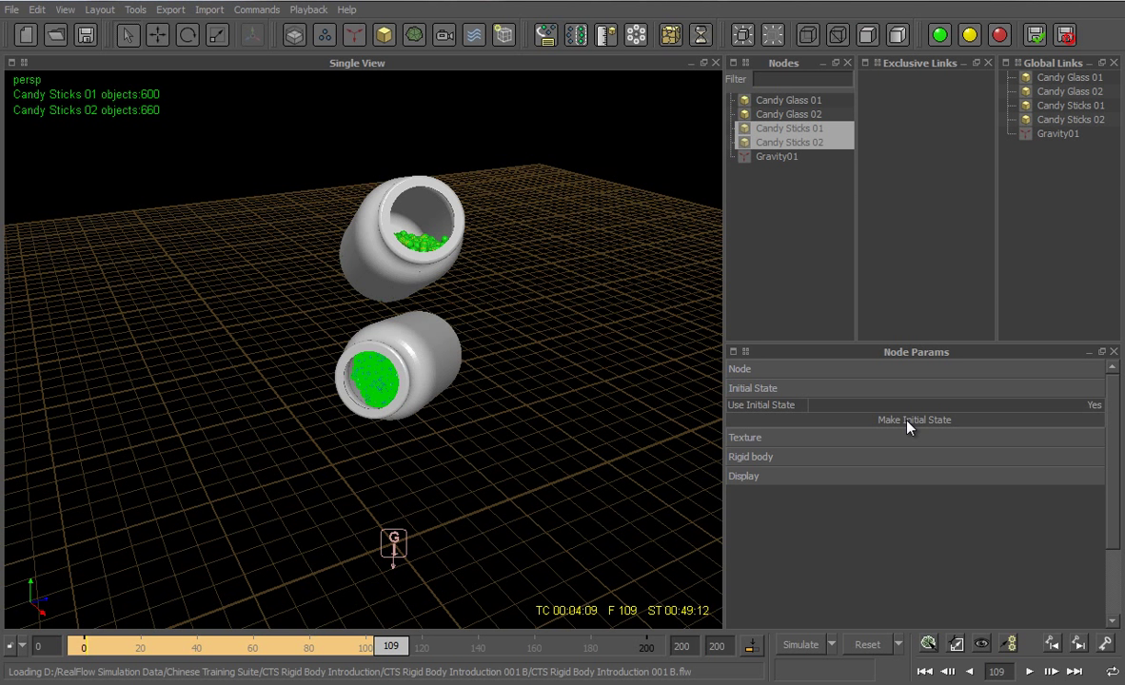
# - Delete the position and rotation animation curves of both Candy Glass 01 and Candy Glass 02
pyautogui.click(806, 102)
pyautogui.keyDown('ctrl'); pyautogui.click(801, 116); pyautogui.keyUp('ctrl')
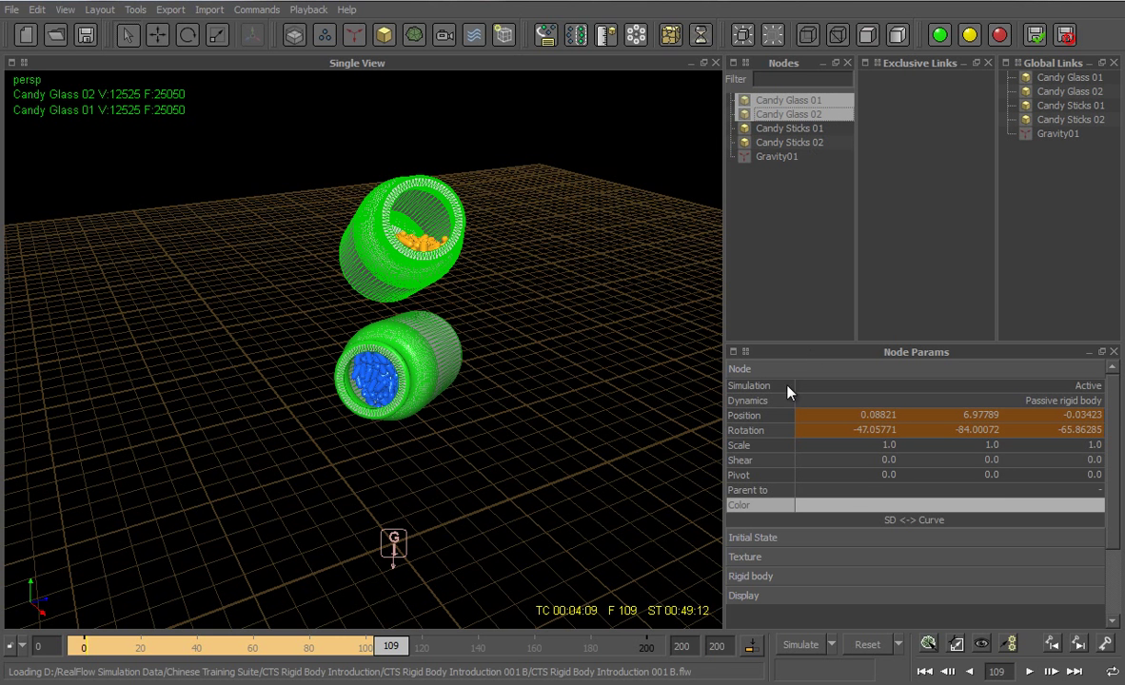
pyautogui.rightClick(752, 411)
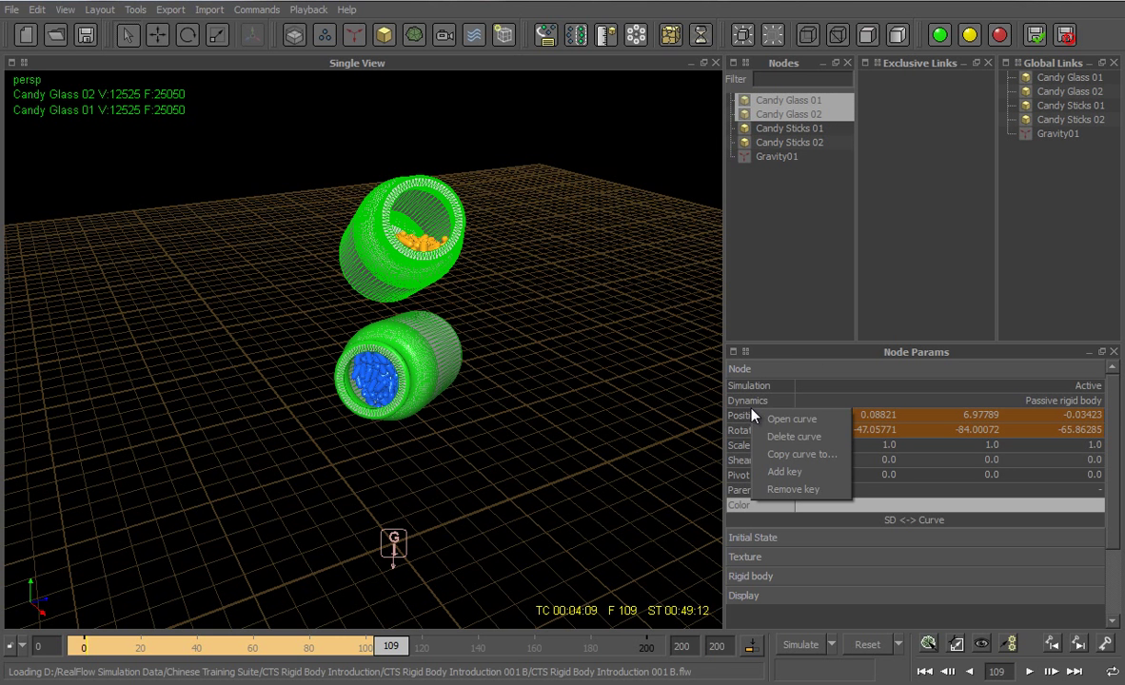
pyautogui.click(789, 444)
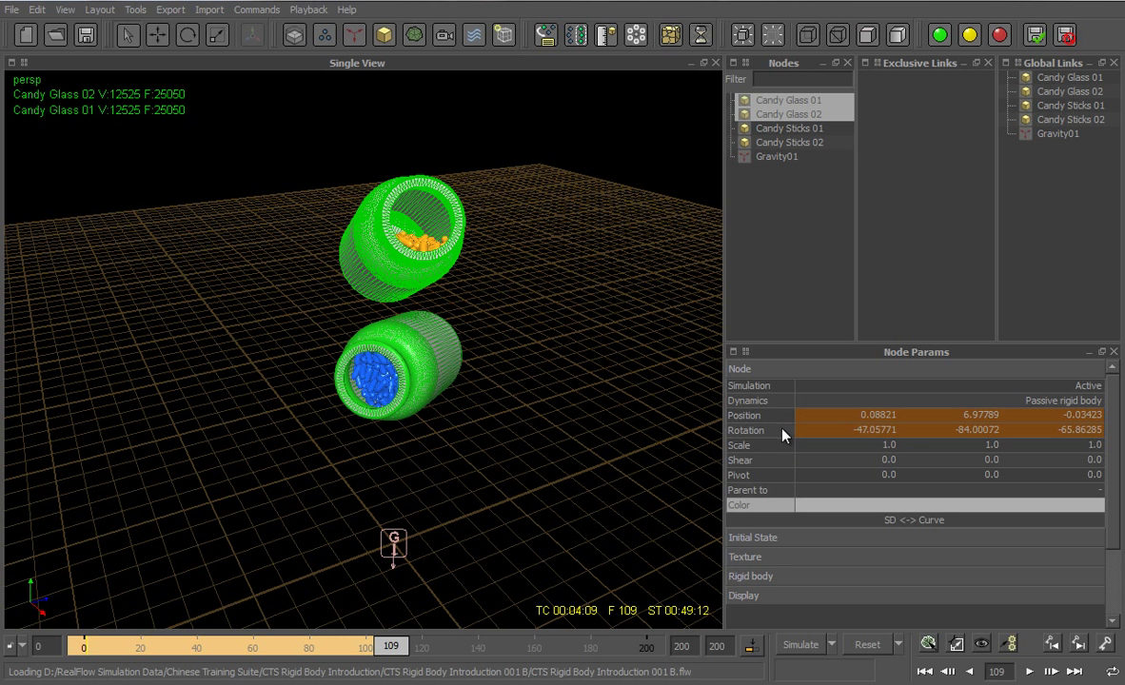
pyautogui.rightClick(774, 419)
pyautogui.moveTo(852, 425)
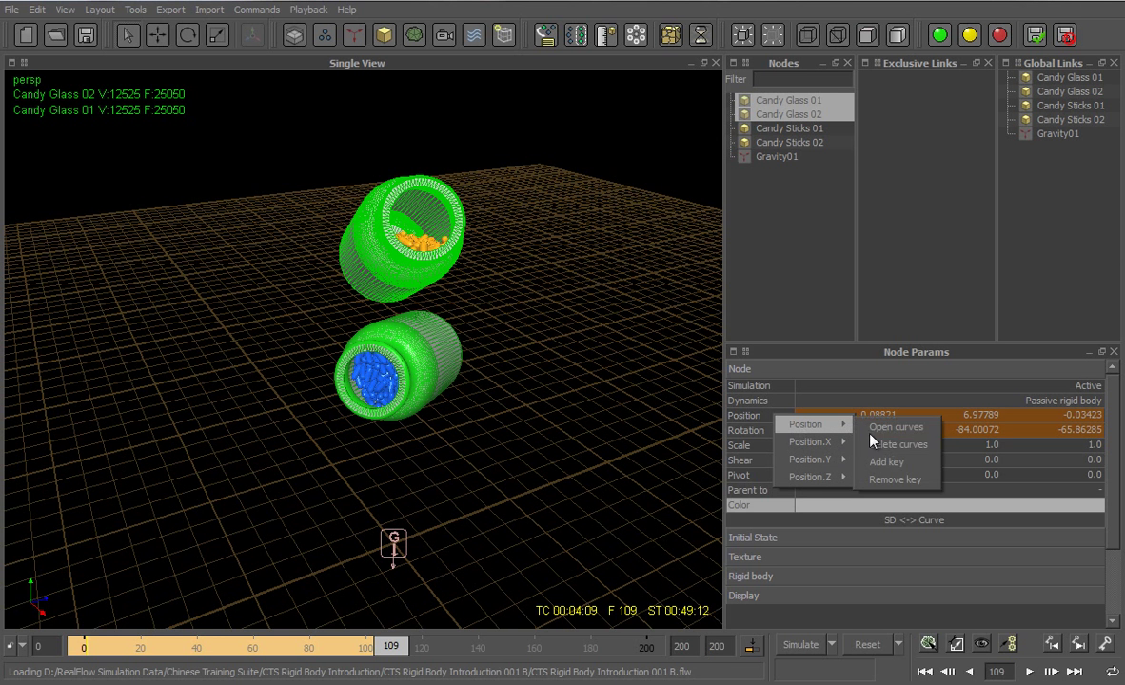
pyautogui.click(877, 449)
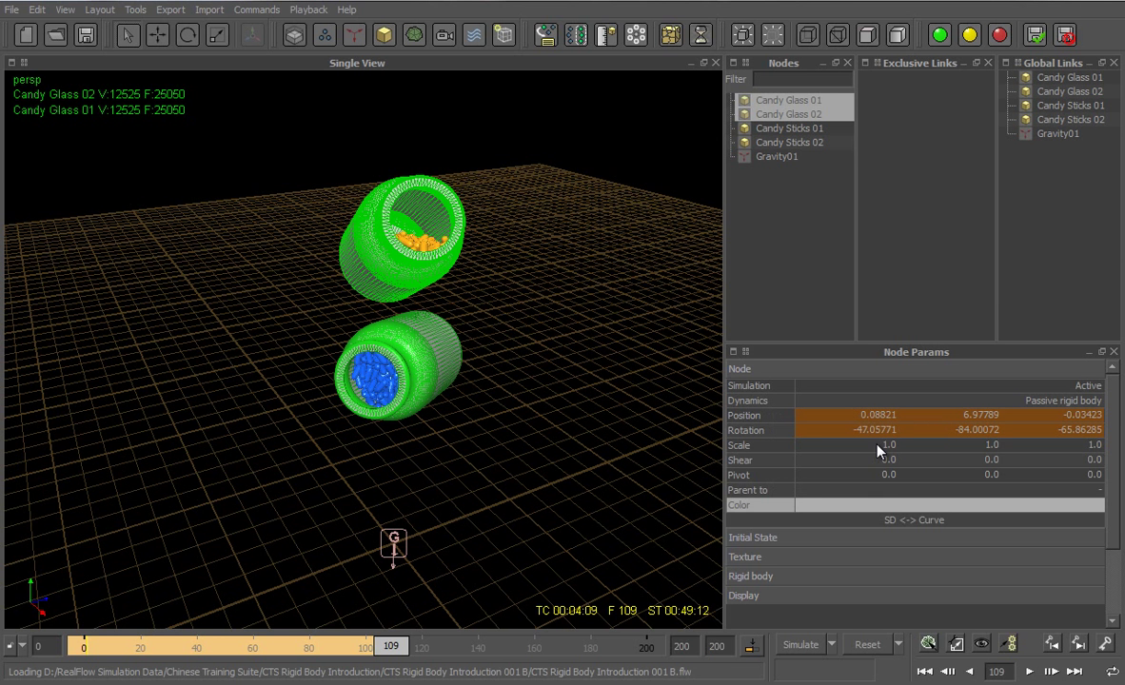
pyautogui.rightClick(733, 435)
pyautogui.moveTo(775, 440)
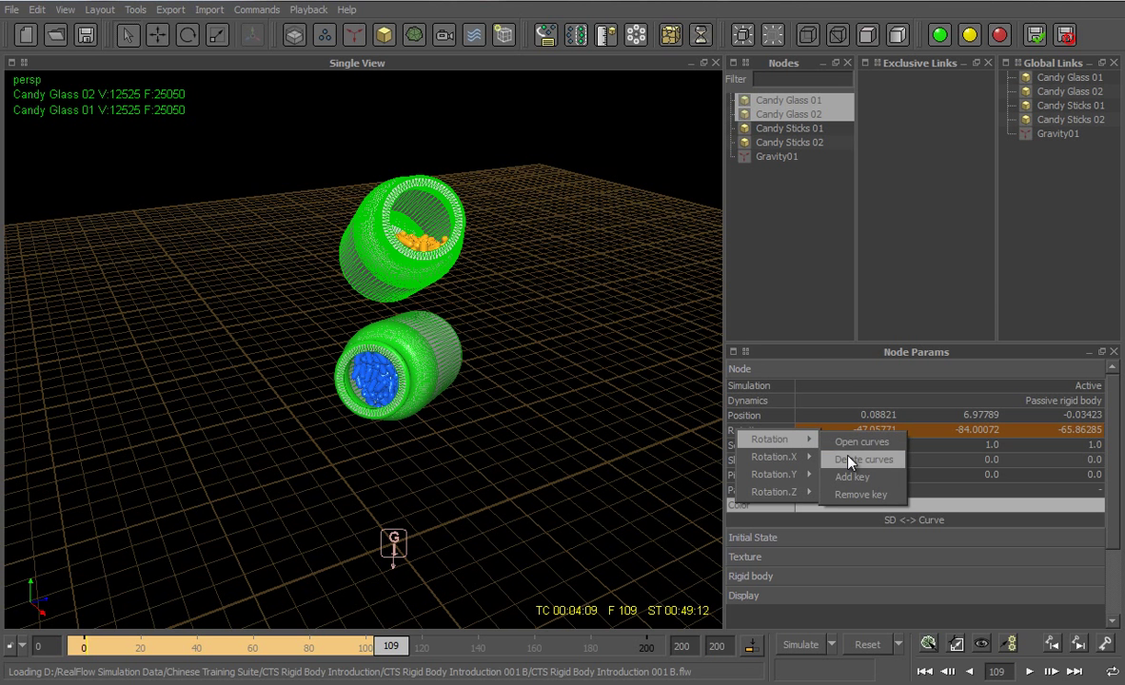
pyautogui.click(850, 458)
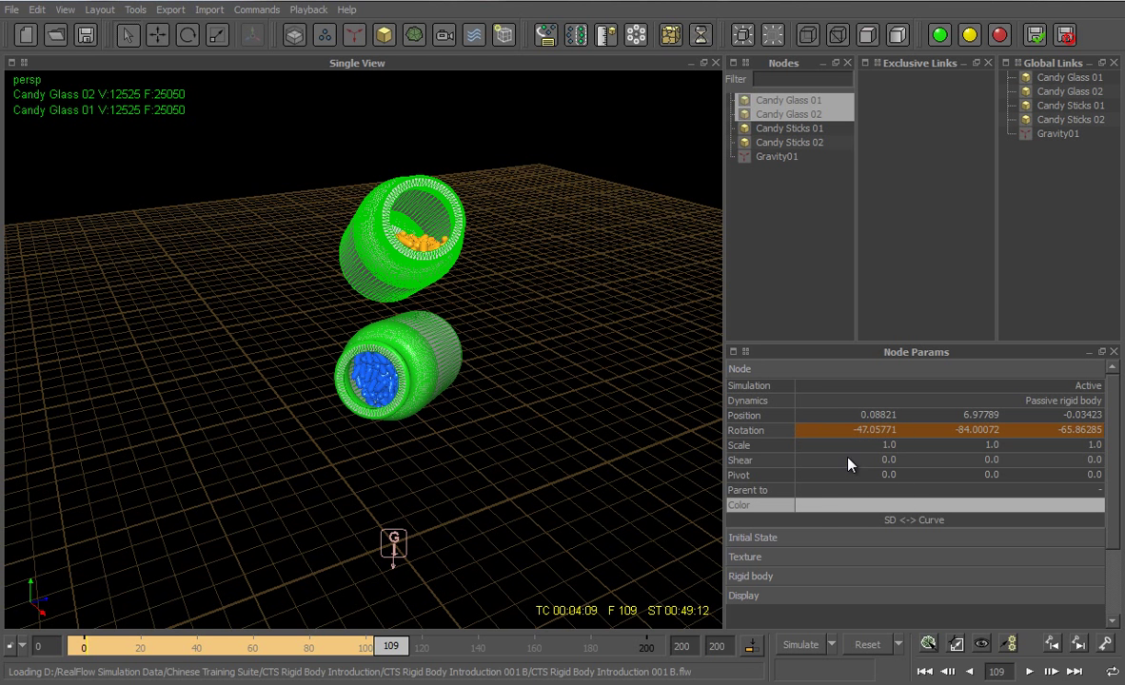
pyautogui.click(565, 411)
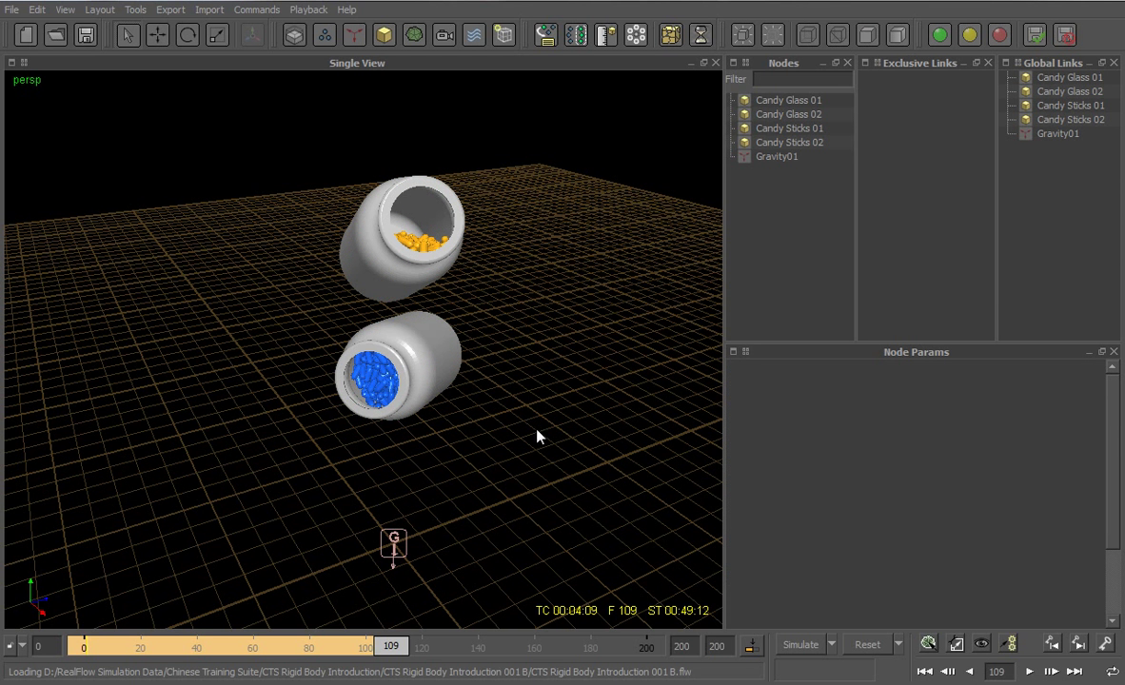
# - Reset all simulation data of the scene
pyautogui.click(868, 646)
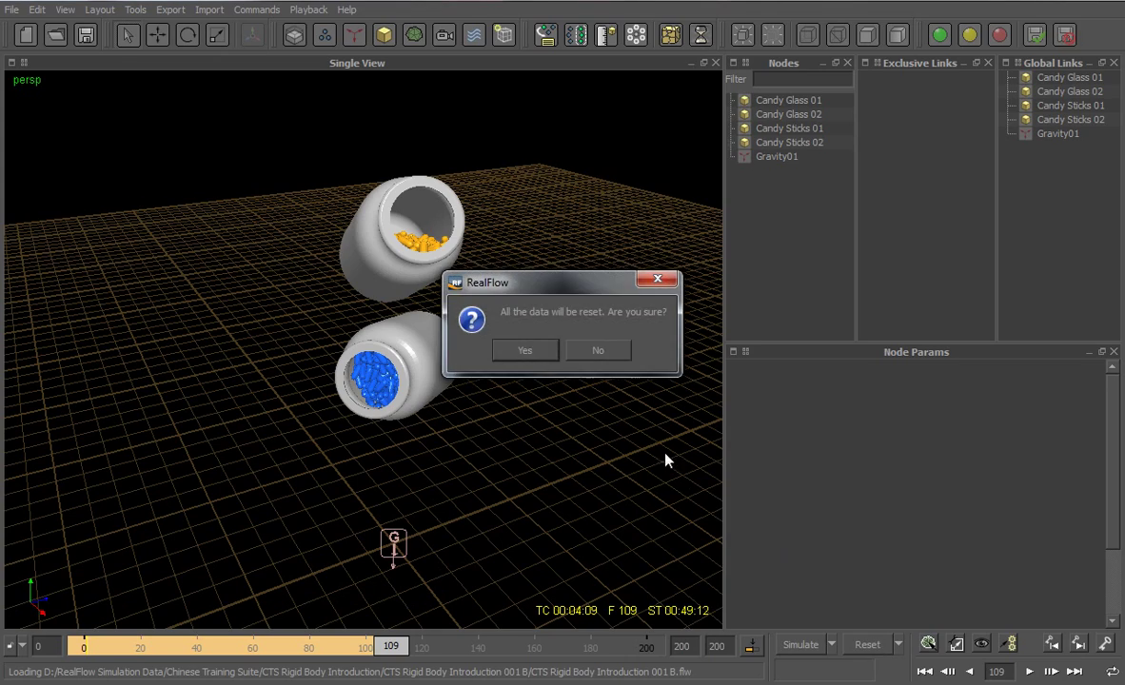
pyautogui.click(535, 354)
pyautogui.keyDown('alt'); pyautogui.moveTo(400, 390); pyautogui.dragTo(676, 264); pyautogui.keyUp('alt')
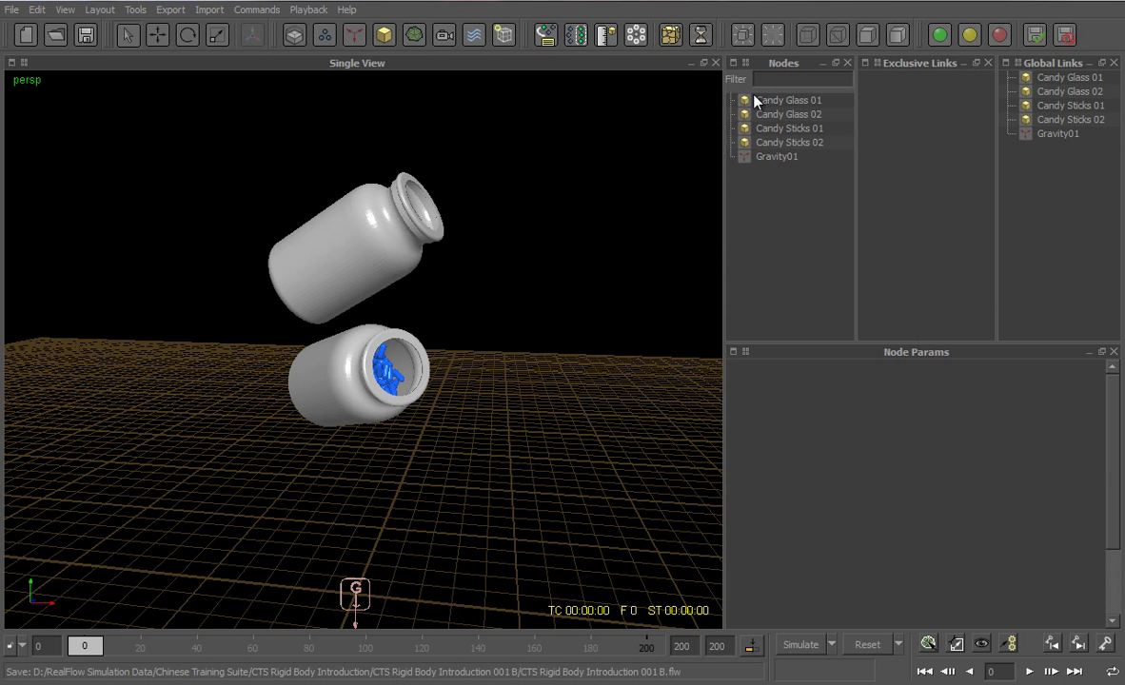
# - Fracture Candy Glass 01 with the Voronoi method, using a rough number of 410 pieces
pyautogui.click(759, 100)
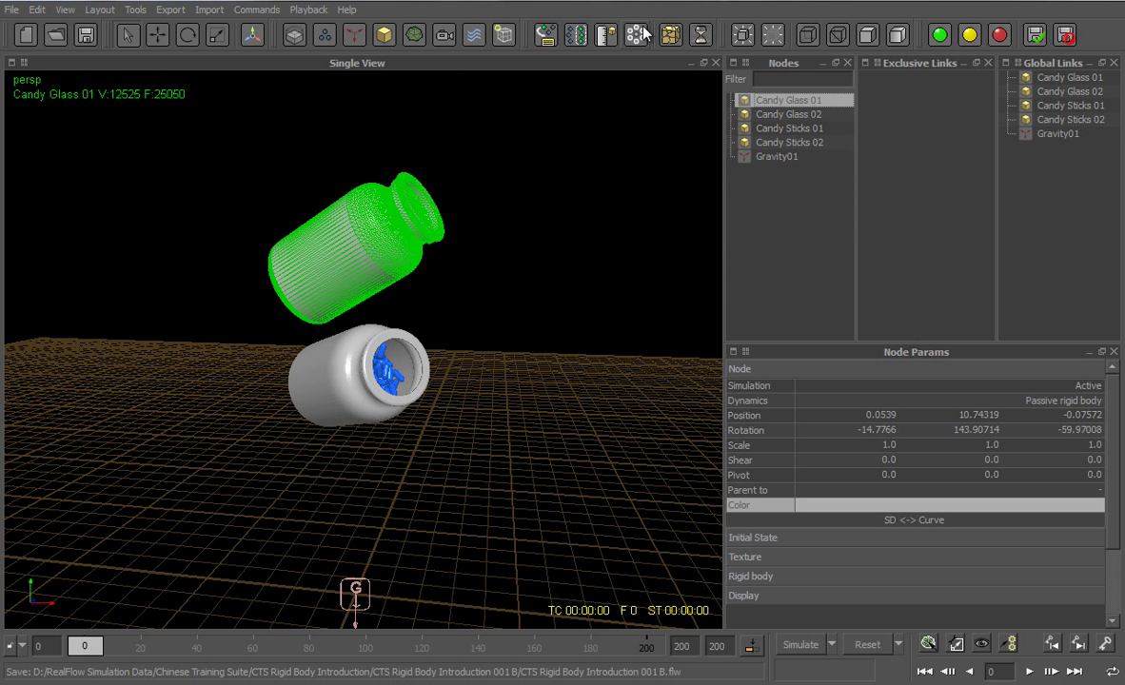
pyautogui.click(670, 36)
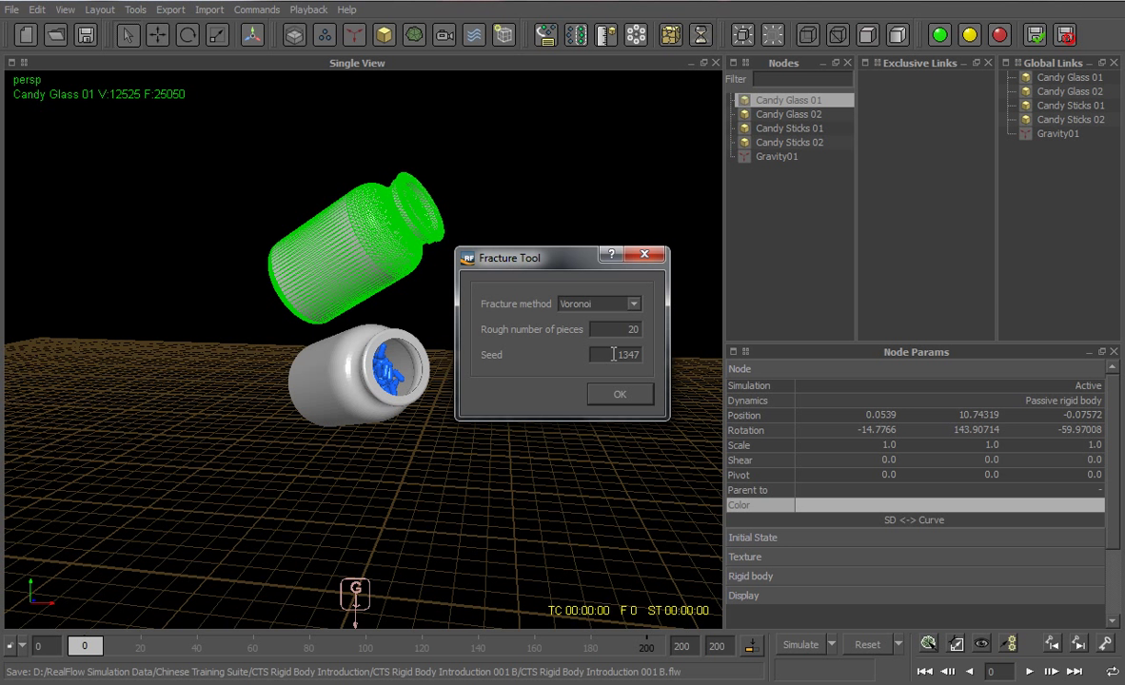
pyautogui.doubleClick(624, 329)
pyautogui.write('410')
pyautogui.click(619, 394)
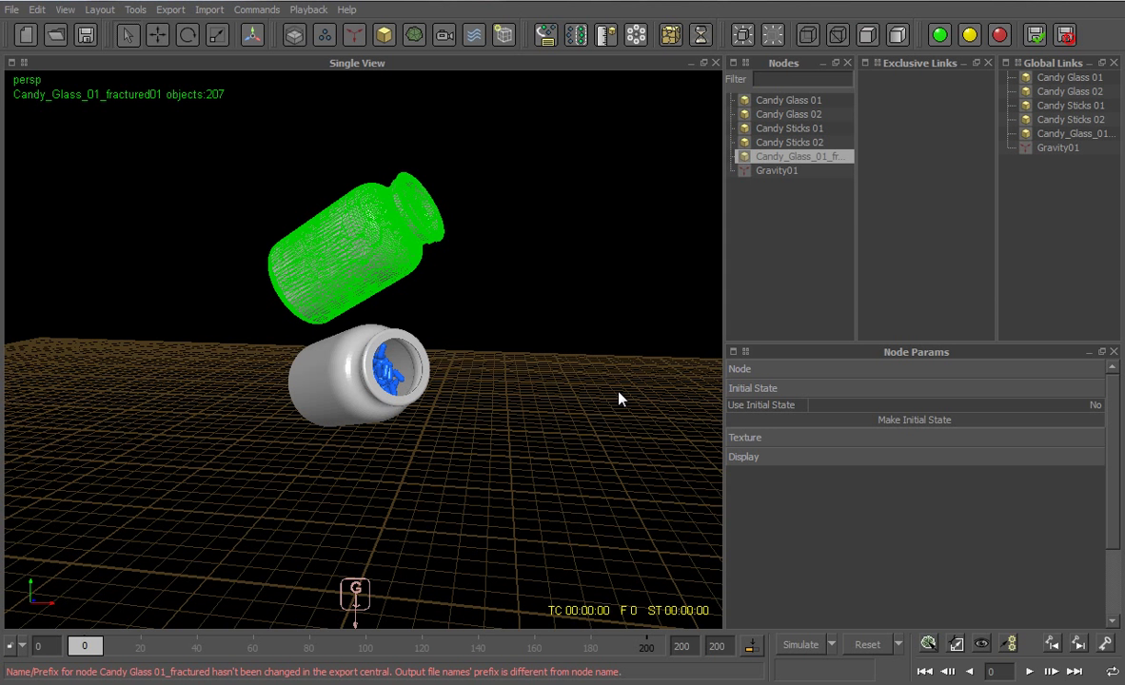
# - Fracture Candy Glass 02 with the Voronoi method, using a rough number of 430 pieces
pyautogui.click(785, 114)
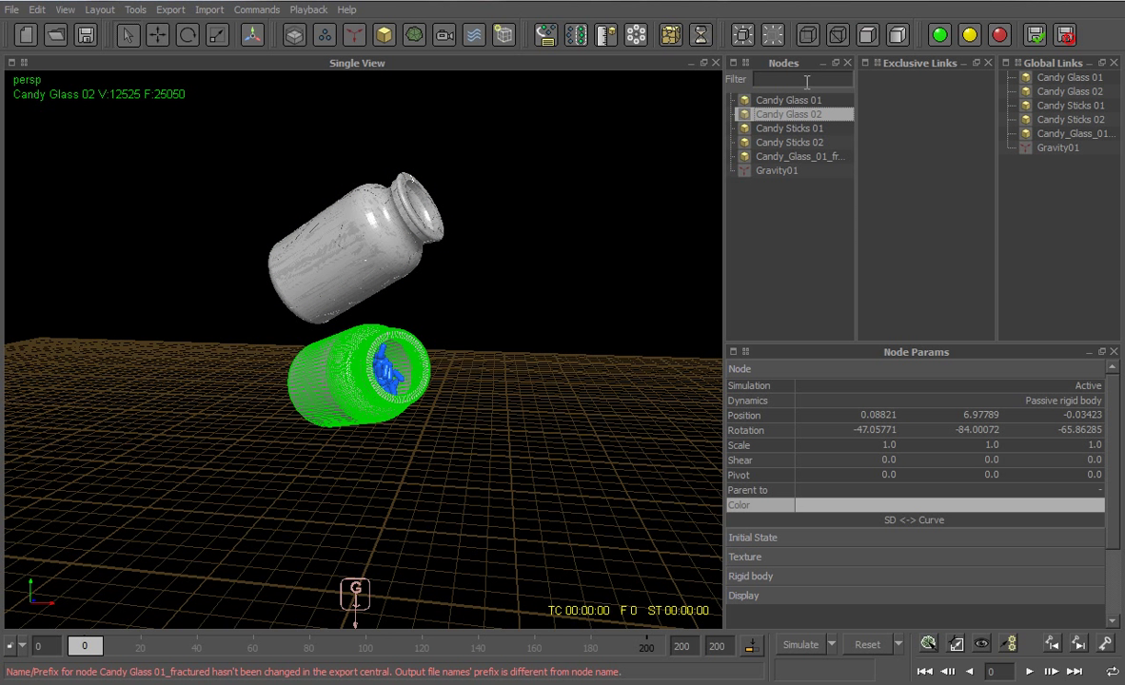
pyautogui.click(671, 36)
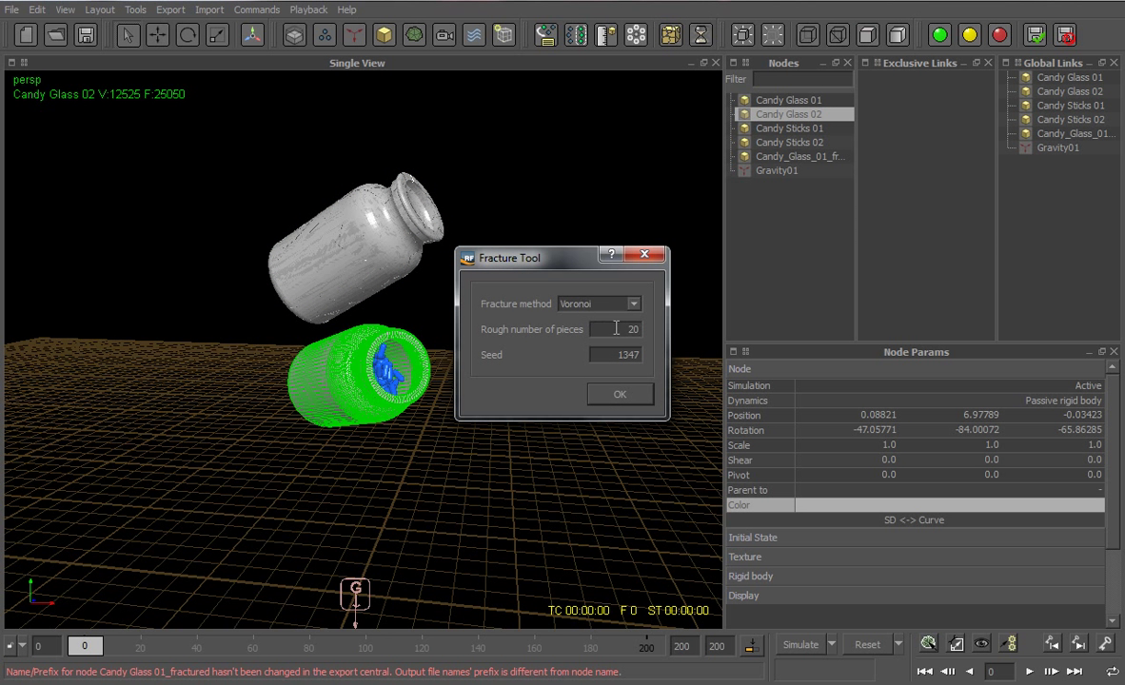
pyautogui.write('430')
pyautogui.click(628, 394)
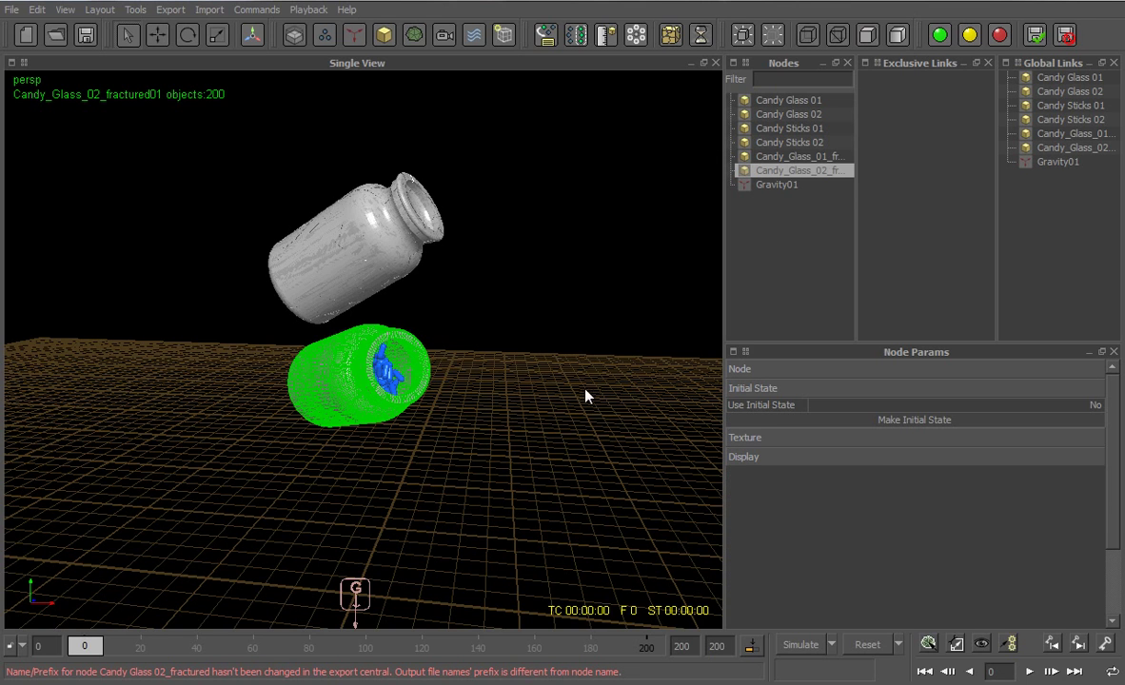
# - Set the dynamics of both fractured glass nodes, Candy_Glass_01 and Candy_Glass_02, to Active rigid body
pyautogui.moveTo(547, 401)
pyautogui.keyDown('alt'); pyautogui.mouseDown()
pyautogui.moveTo(475, 402)
pyautogui.moveTo(537, 394)
pyautogui.mouseUp(); pyautogui.keyUp('alt')
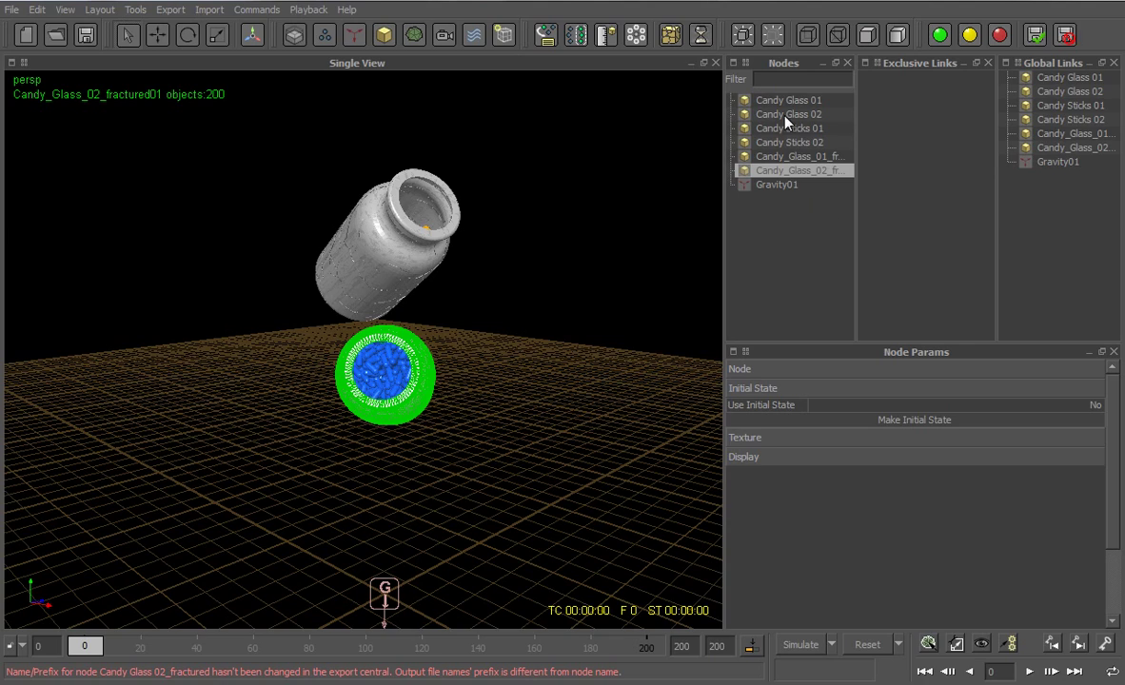
pyautogui.click(789, 158)
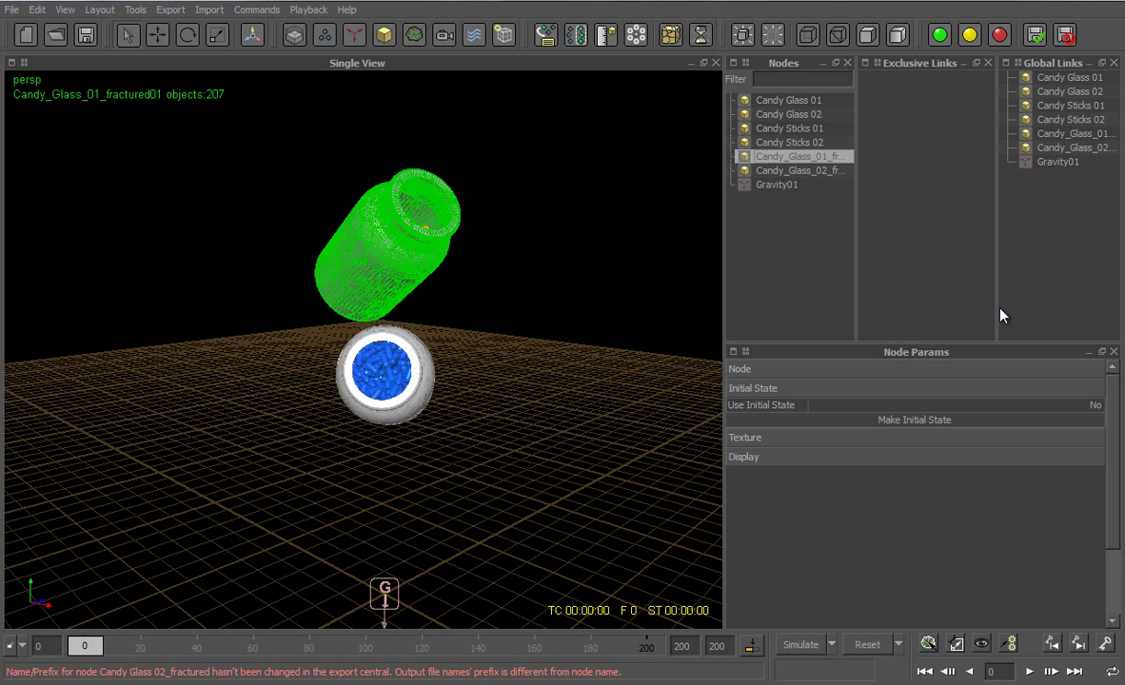
pyautogui.keyDown('shift'); pyautogui.click(778, 170); pyautogui.keyUp('shift')
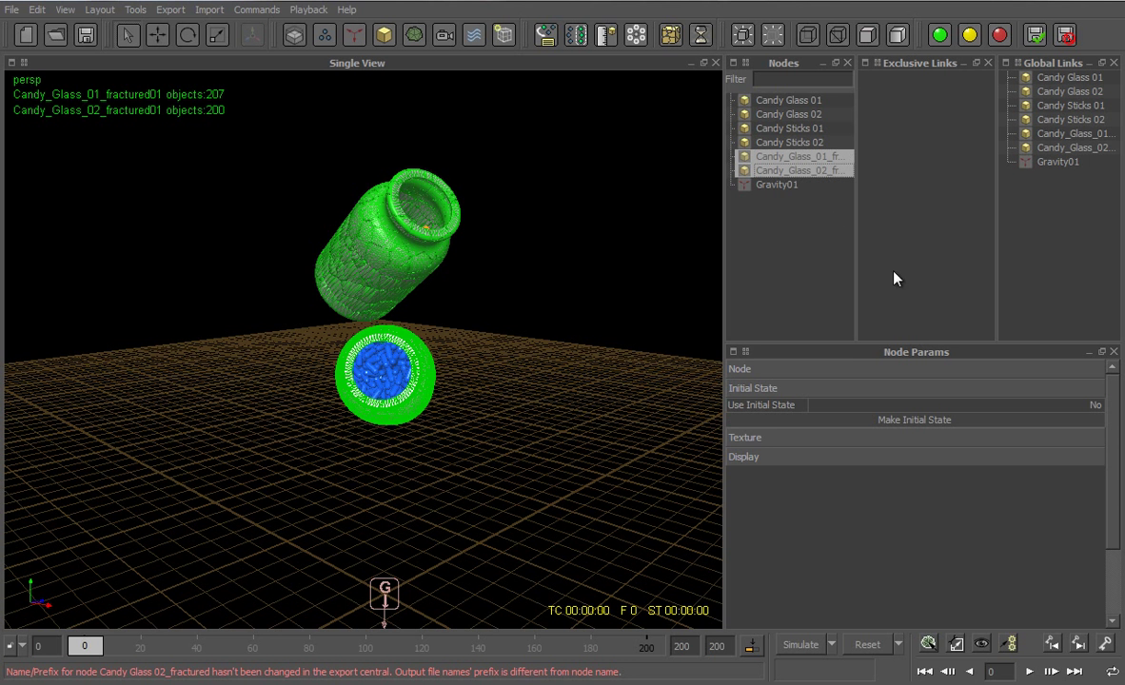
pyautogui.click(798, 389)
pyautogui.click(791, 370)
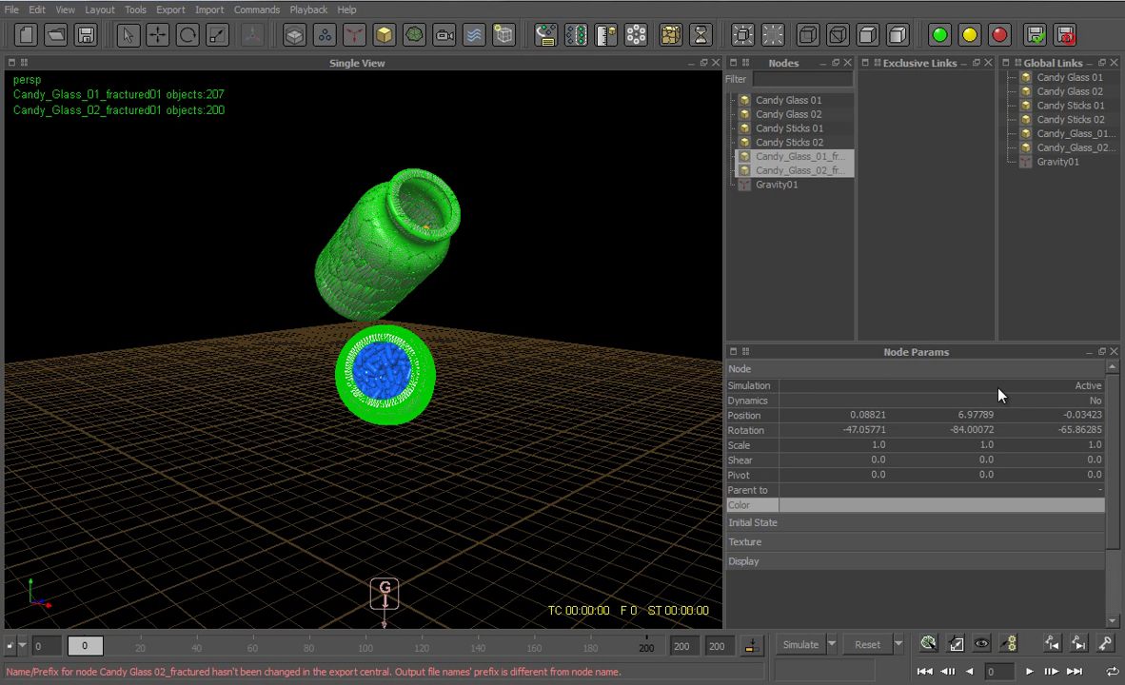
pyautogui.click(1099, 404)
pyautogui.click(1095, 400)
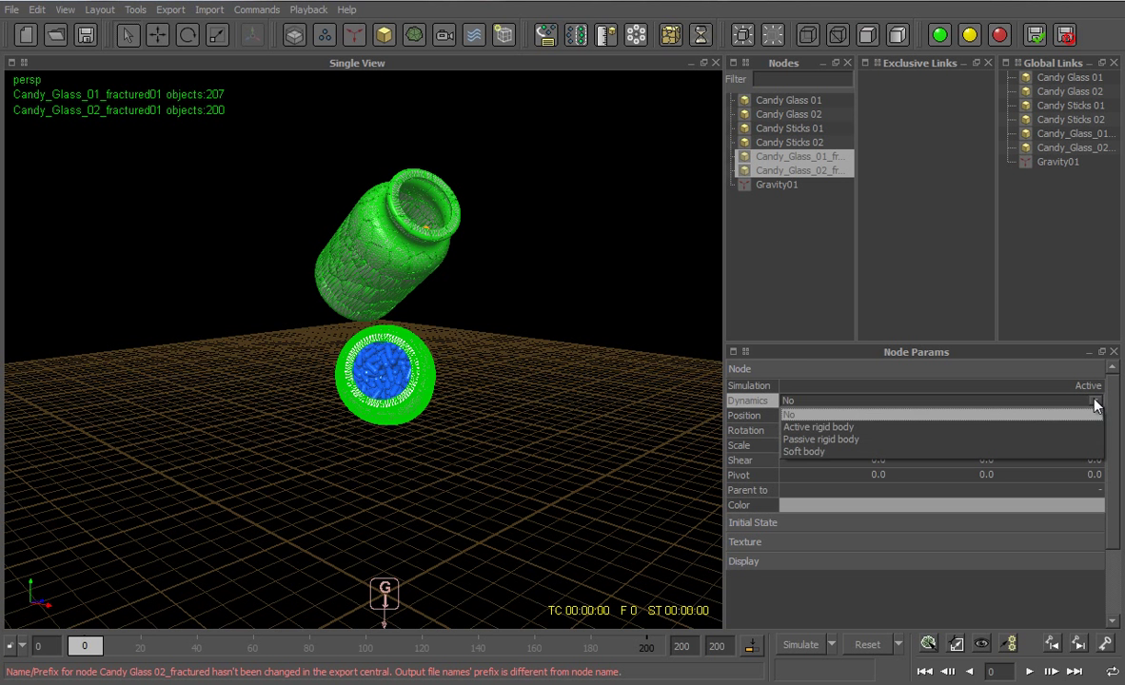
pyautogui.click(803, 397)
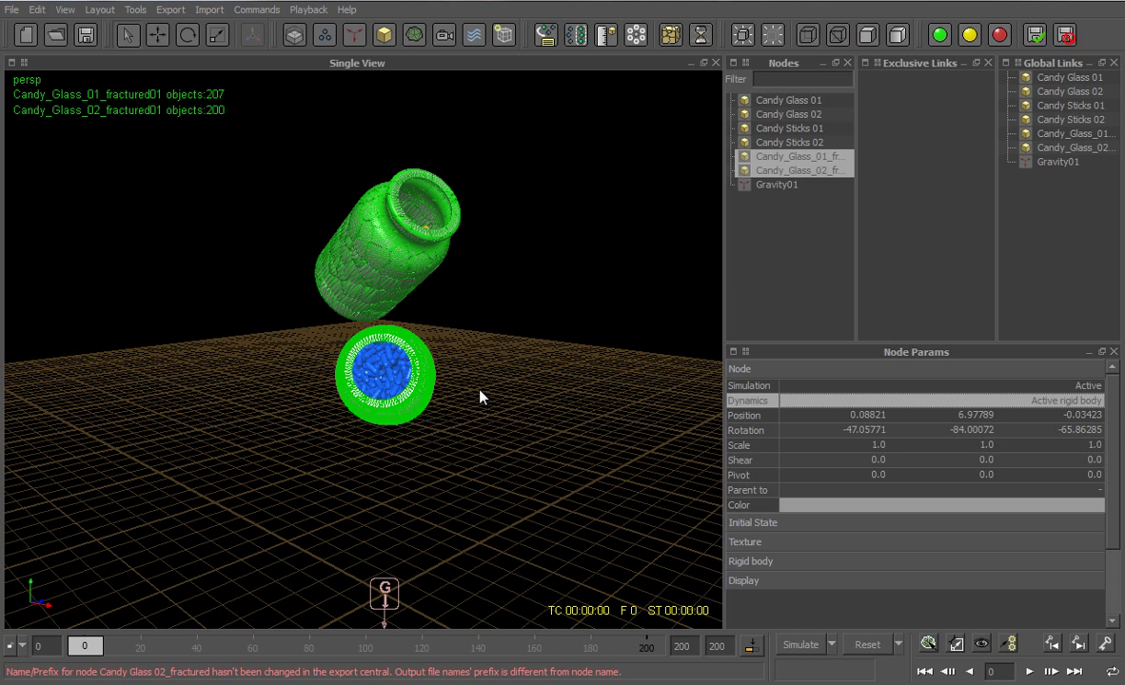
pyautogui.click(481, 398)
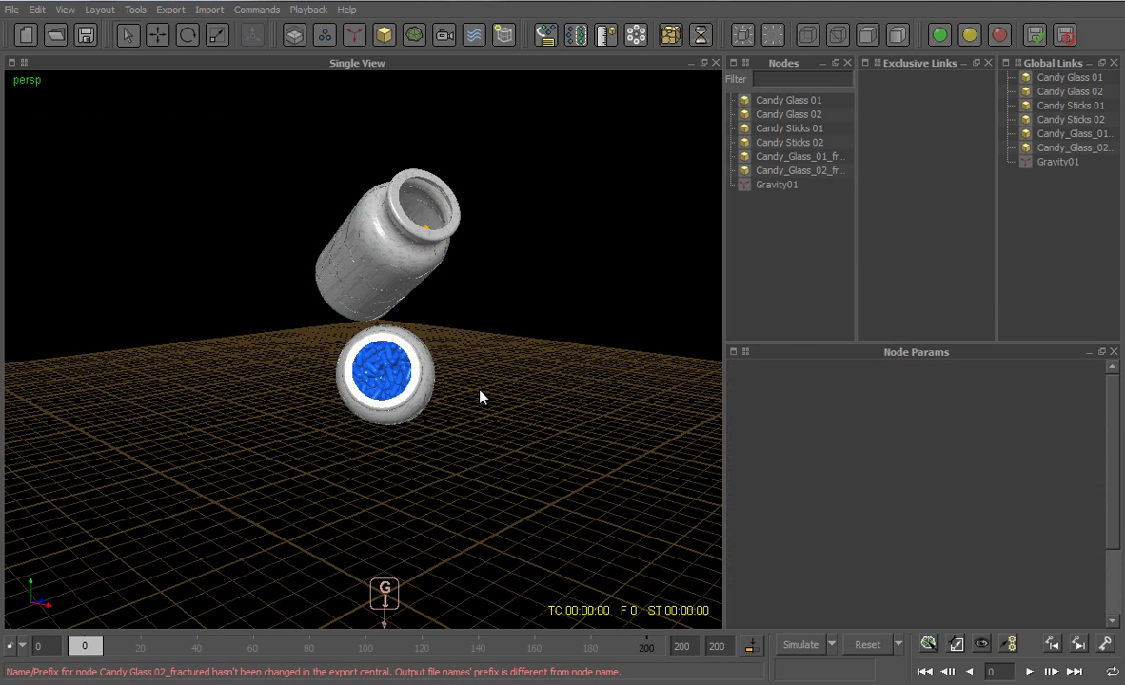
# - Delete the original unfractured jars Candy Glass 01 and Candy Glass 02, and save the scene
pyautogui.click(779, 101)
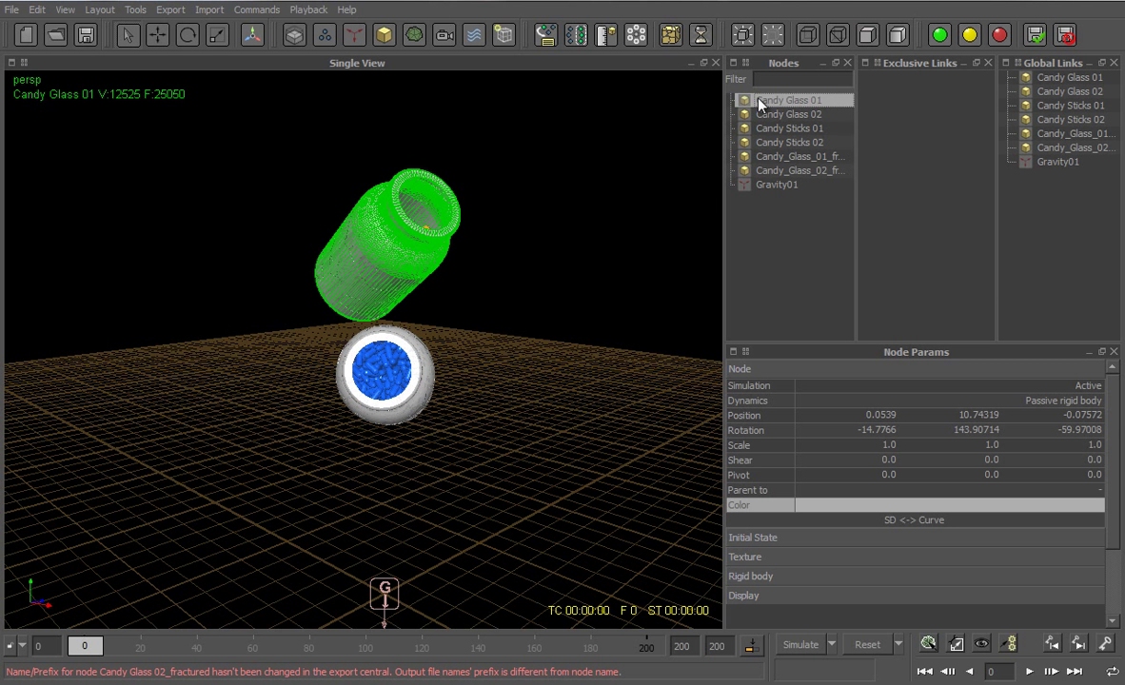
pyautogui.rightClick(754, 100)
pyautogui.click(796, 111)
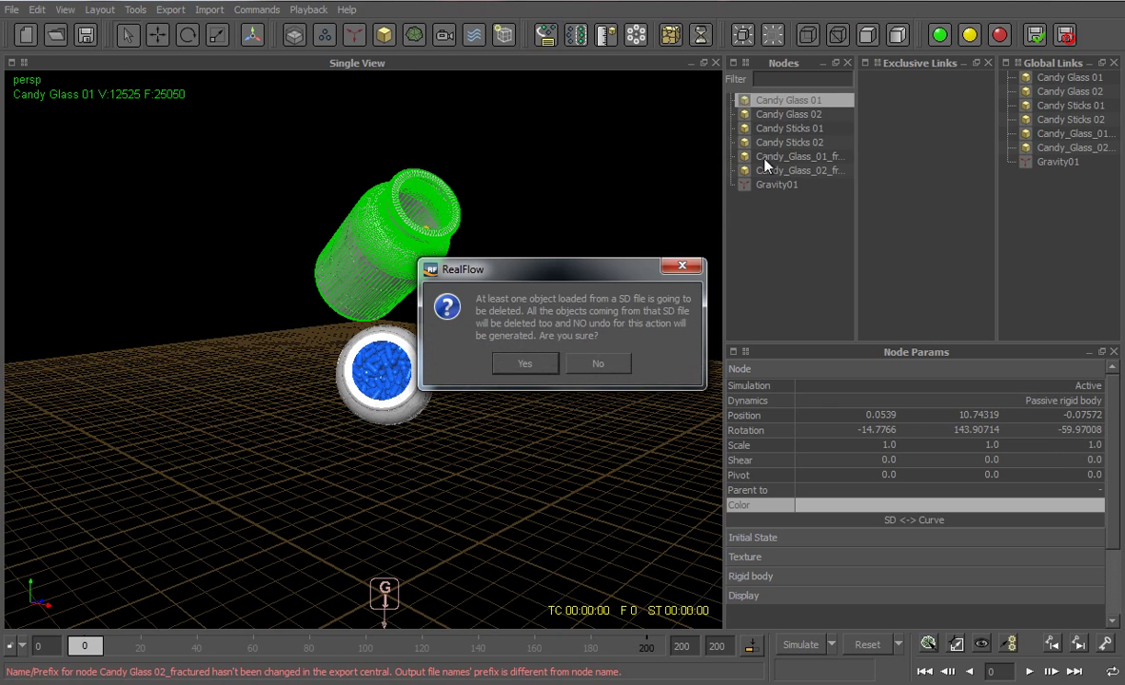
pyautogui.click(523, 365)
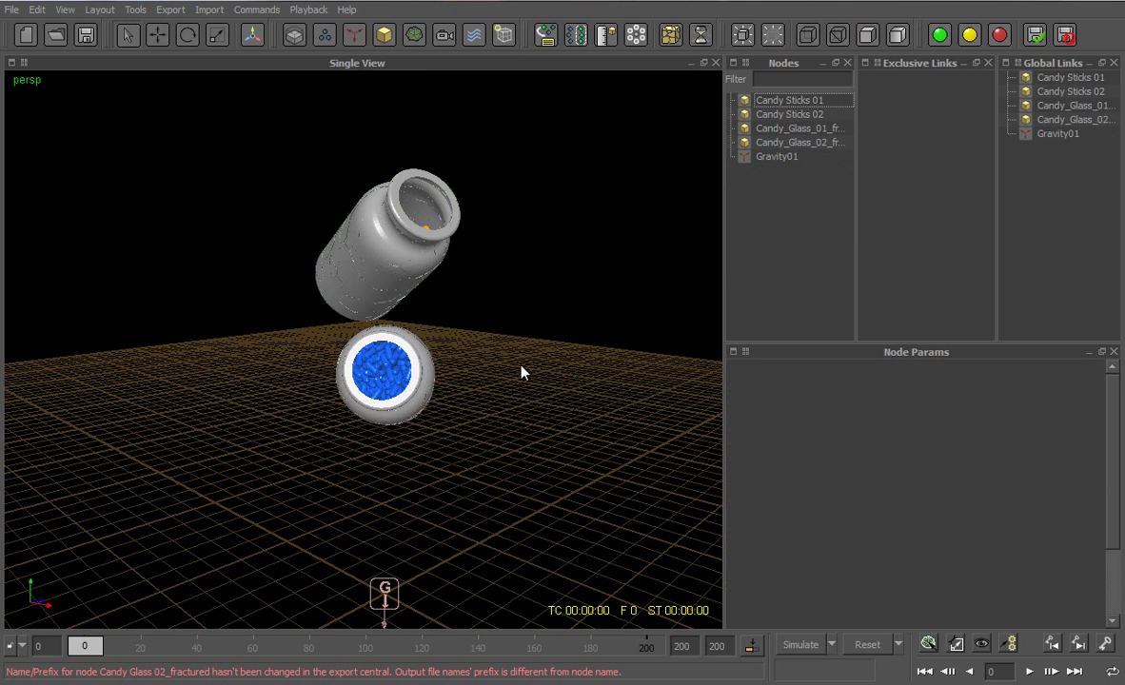
pyautogui.keyDown('alt'); pyautogui.moveTo(504, 366); pyautogui.dragTo(584, 361); pyautogui.keyUp('alt')
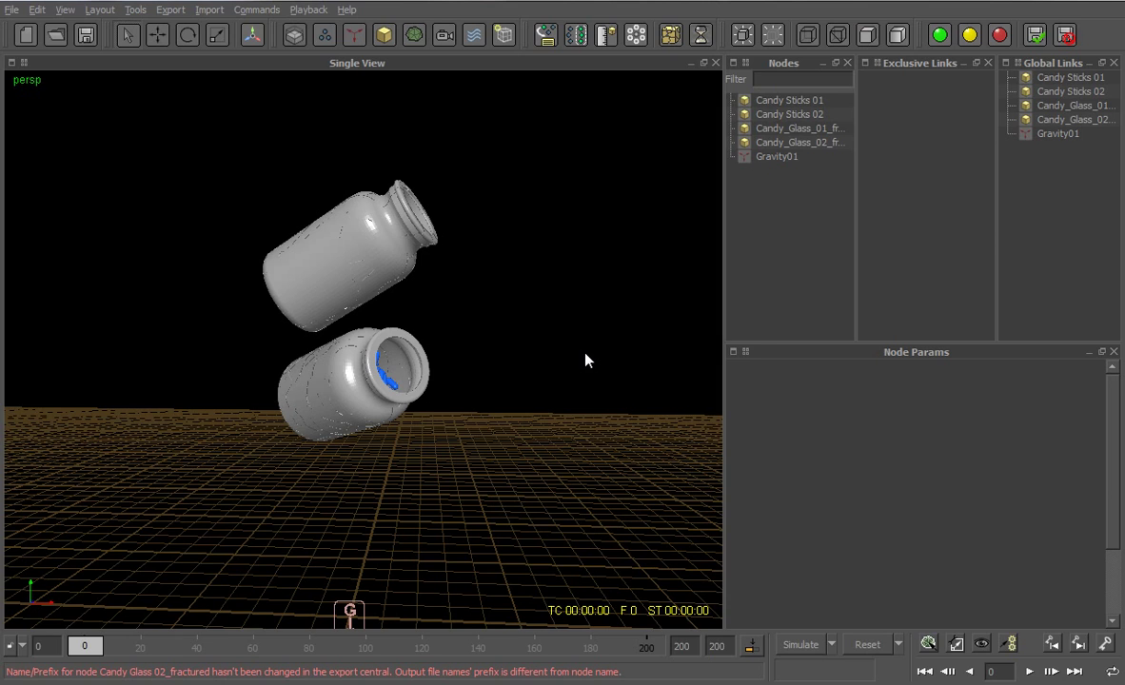
pyautogui.keyDown('alt'); pyautogui.moveTo(585, 360); pyautogui.dragTo(369, 382); pyautogui.keyUp('alt')
pyautogui.hotkey('ctrl', 's')
# - Add a MultiJoint to the scene and assign Candy_Glass_01_fractured01 as both its Objects A and Objects B
pyautogui.click(382, 33)
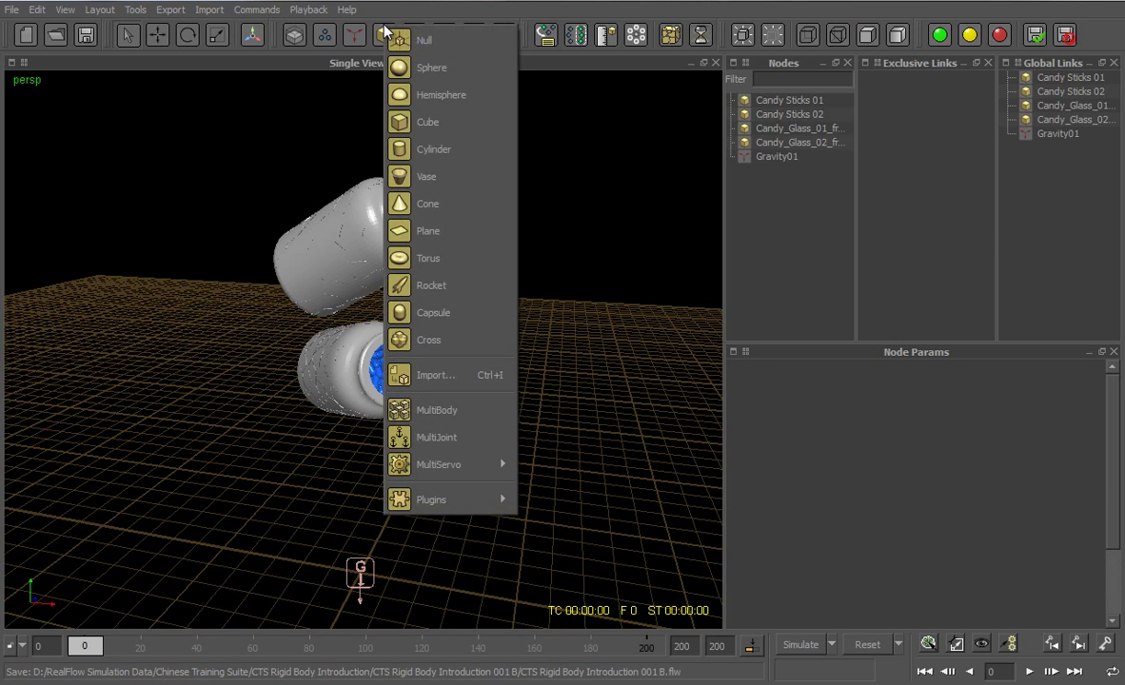
pyautogui.click(453, 442)
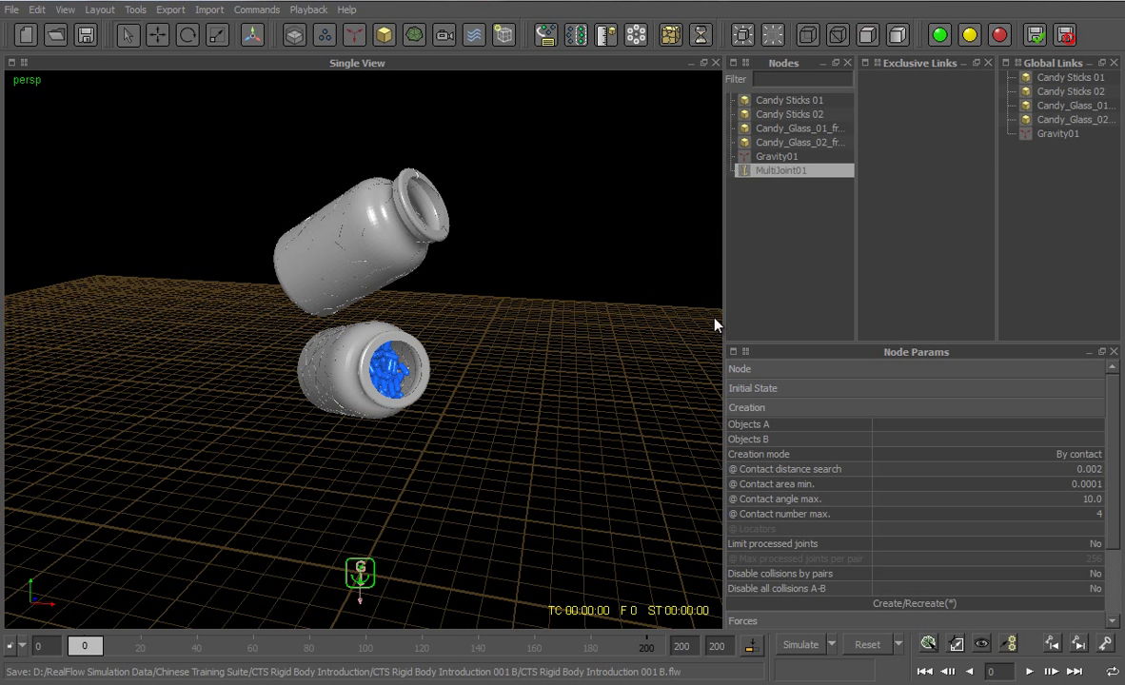
pyautogui.doubleClick(1081, 425)
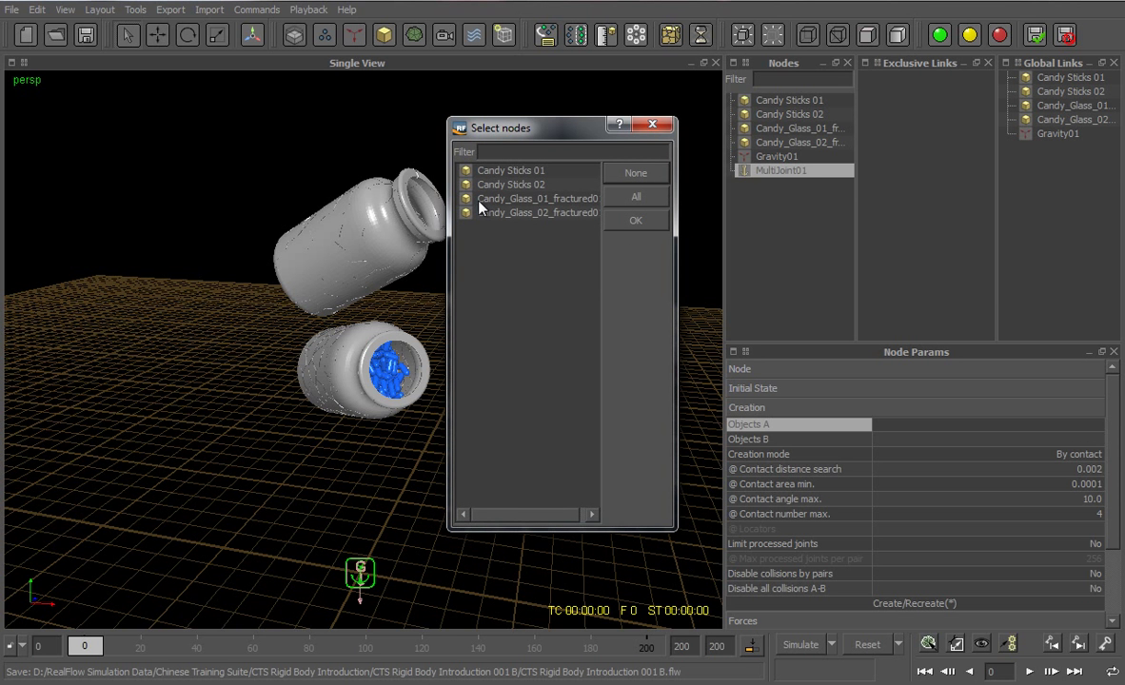
pyautogui.click(482, 200)
pyautogui.click(637, 221)
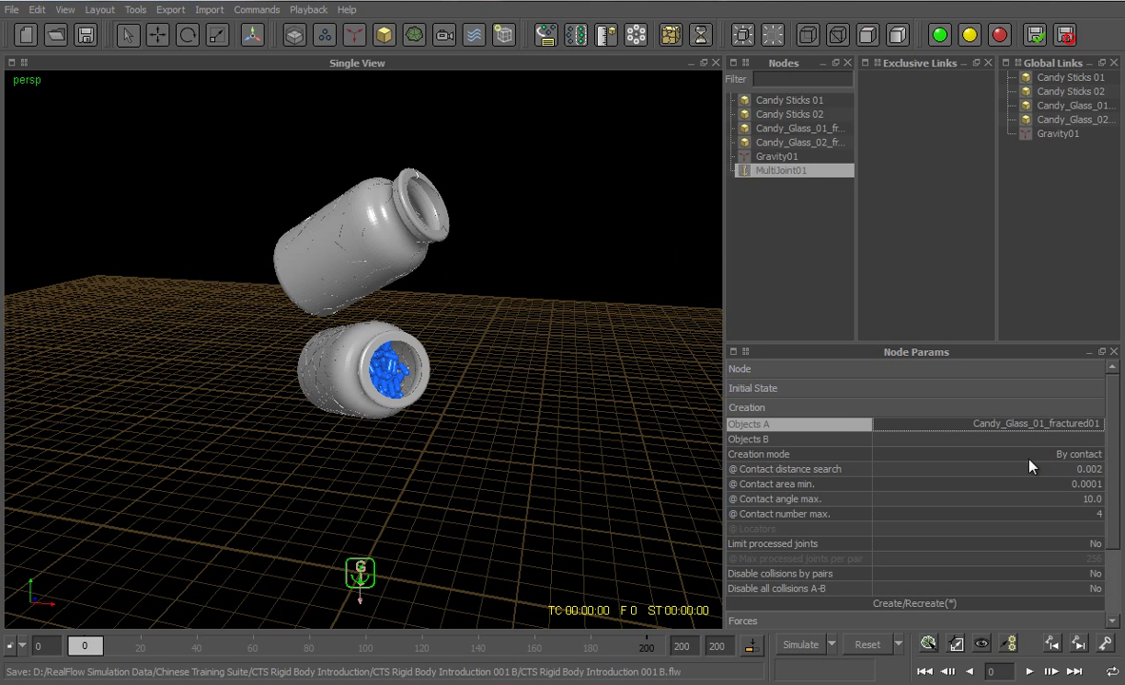
pyautogui.doubleClick(1024, 440)
pyautogui.click(511, 200)
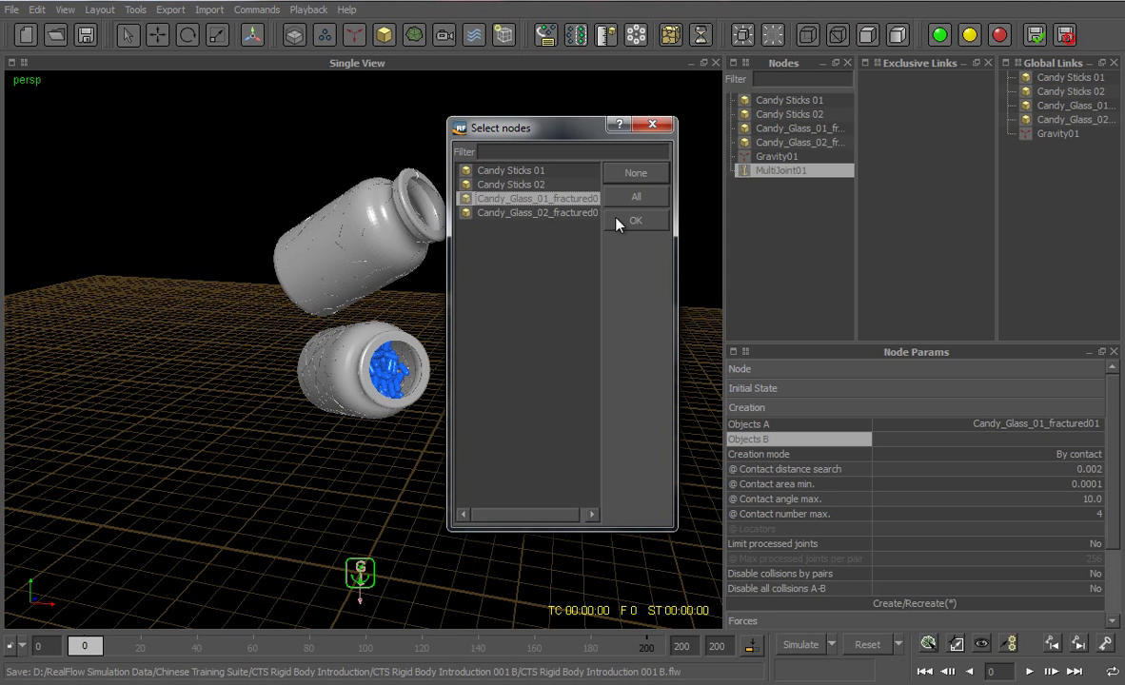
pyautogui.click(631, 222)
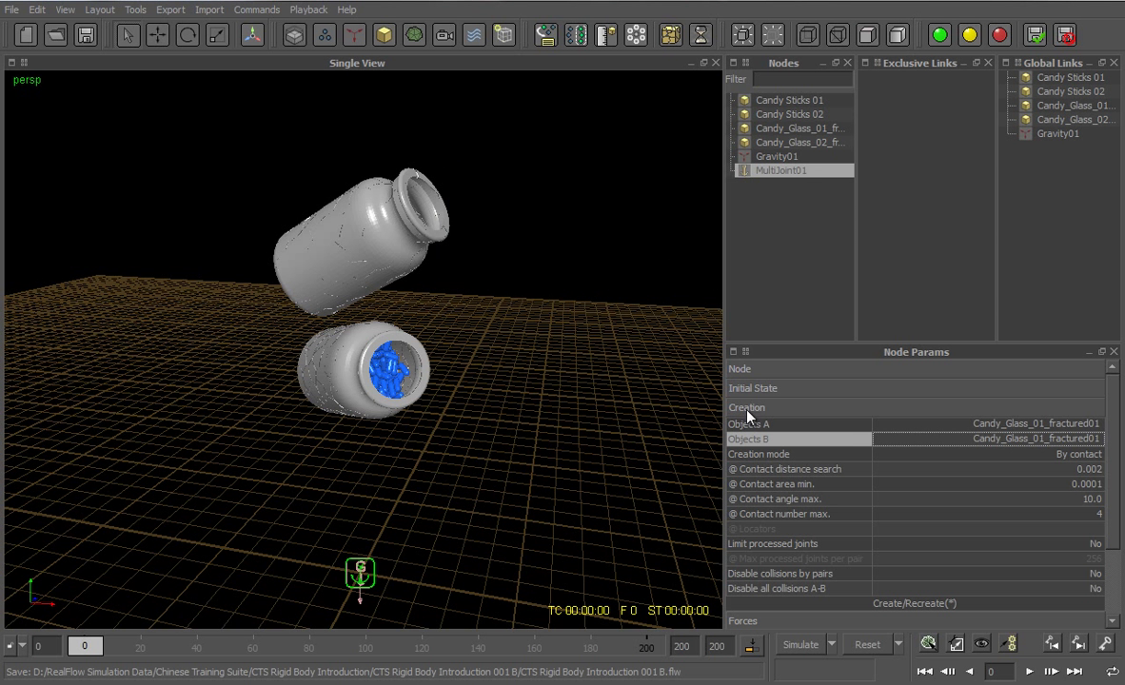
# - Set MultiJoint01's force max mode to Constant limit with a max force of 1000000
pyautogui.click(785, 409)
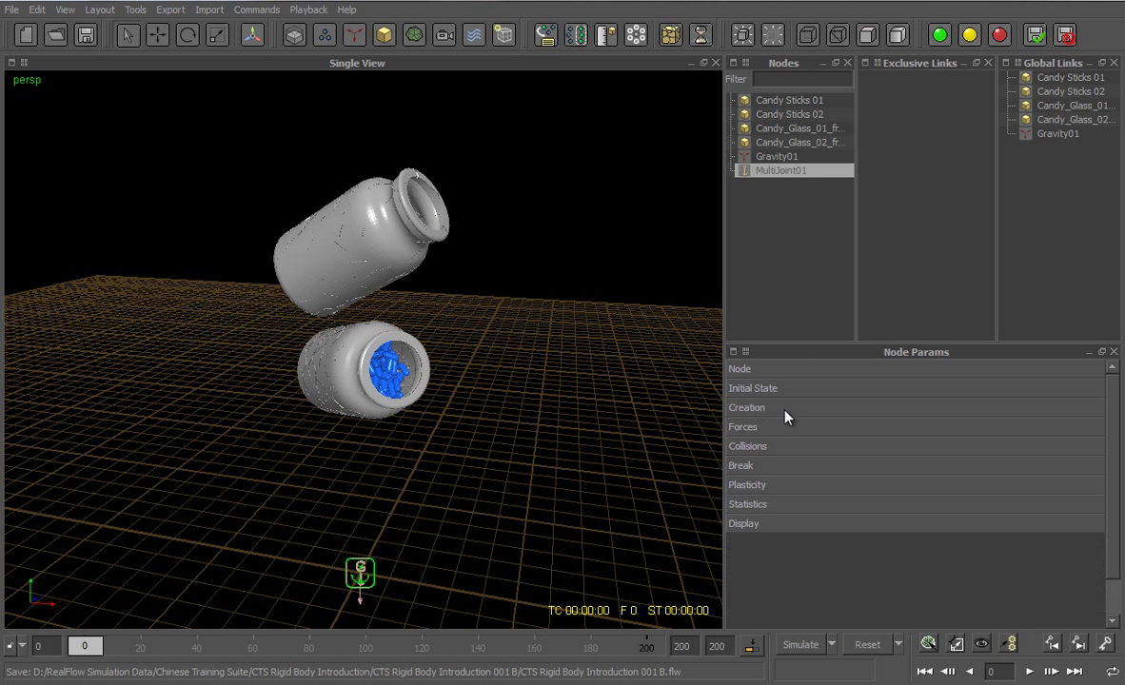
pyautogui.click(772, 428)
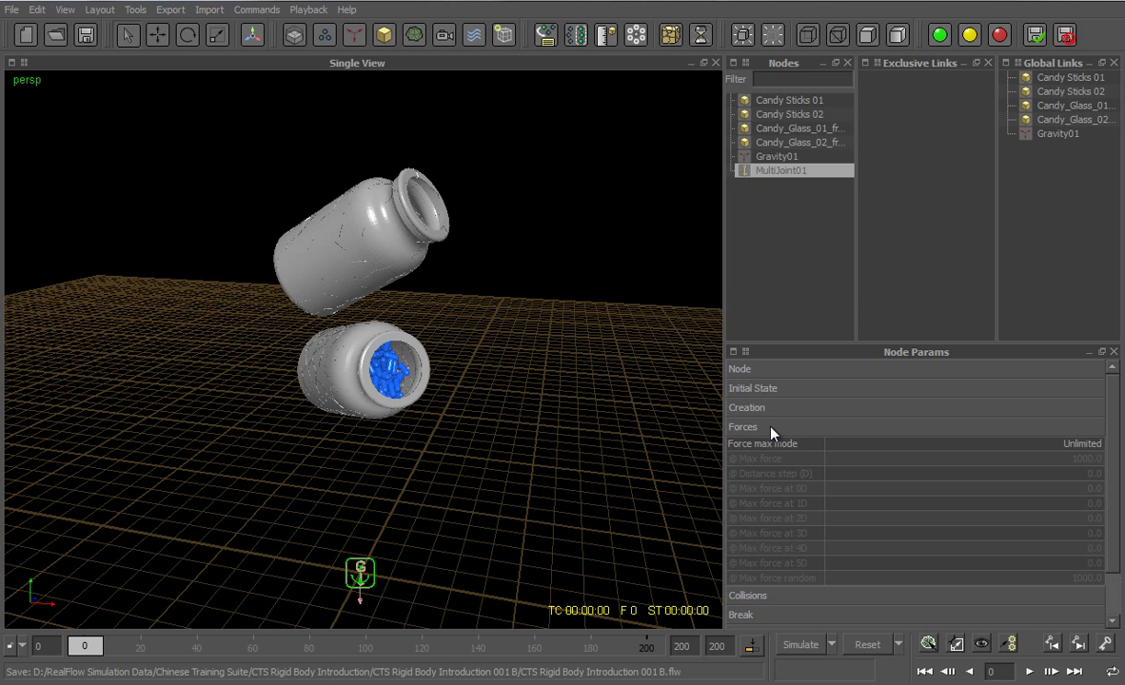
pyautogui.click(1099, 447)
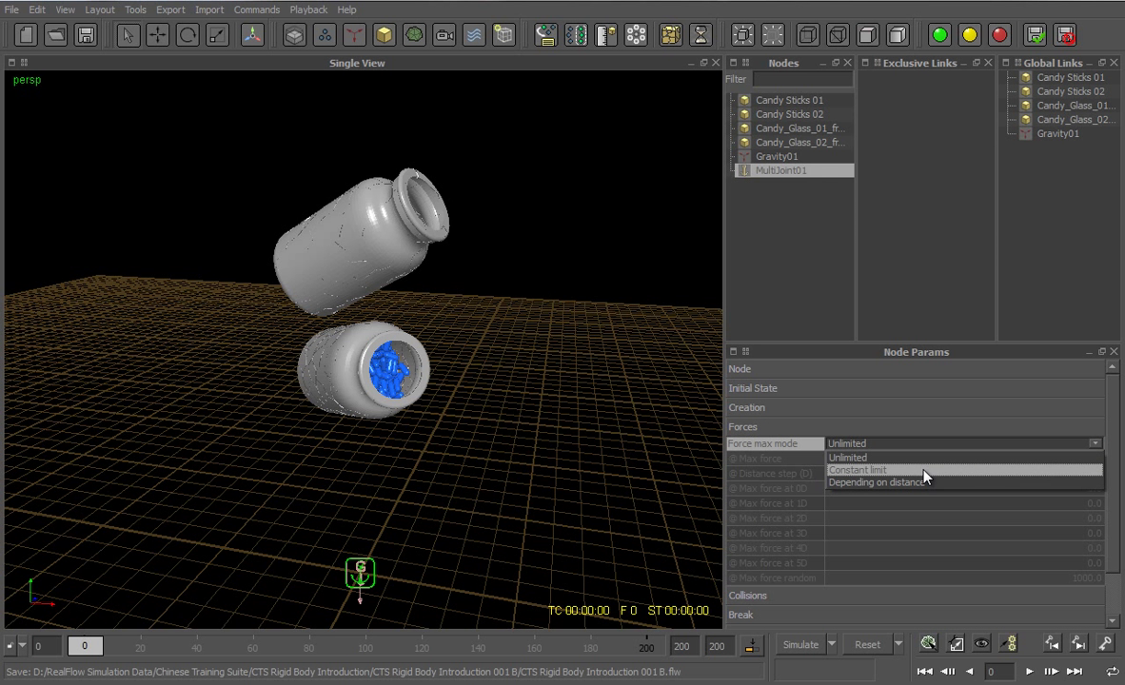
pyautogui.click(924, 470)
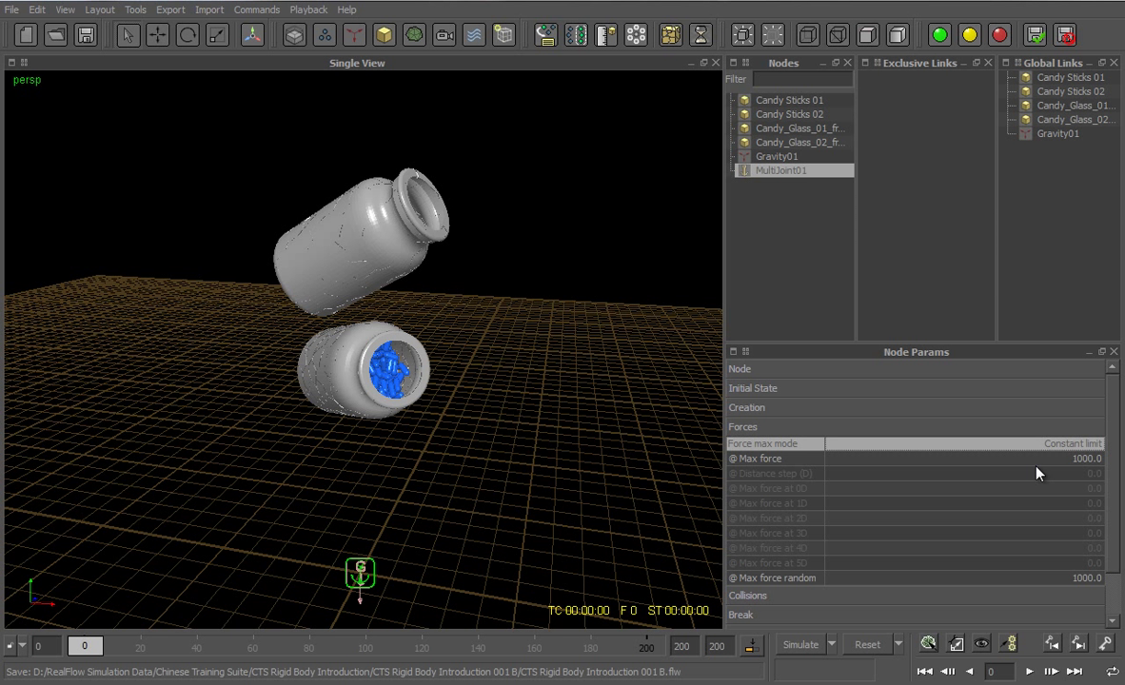
pyautogui.doubleClick(1079, 459)
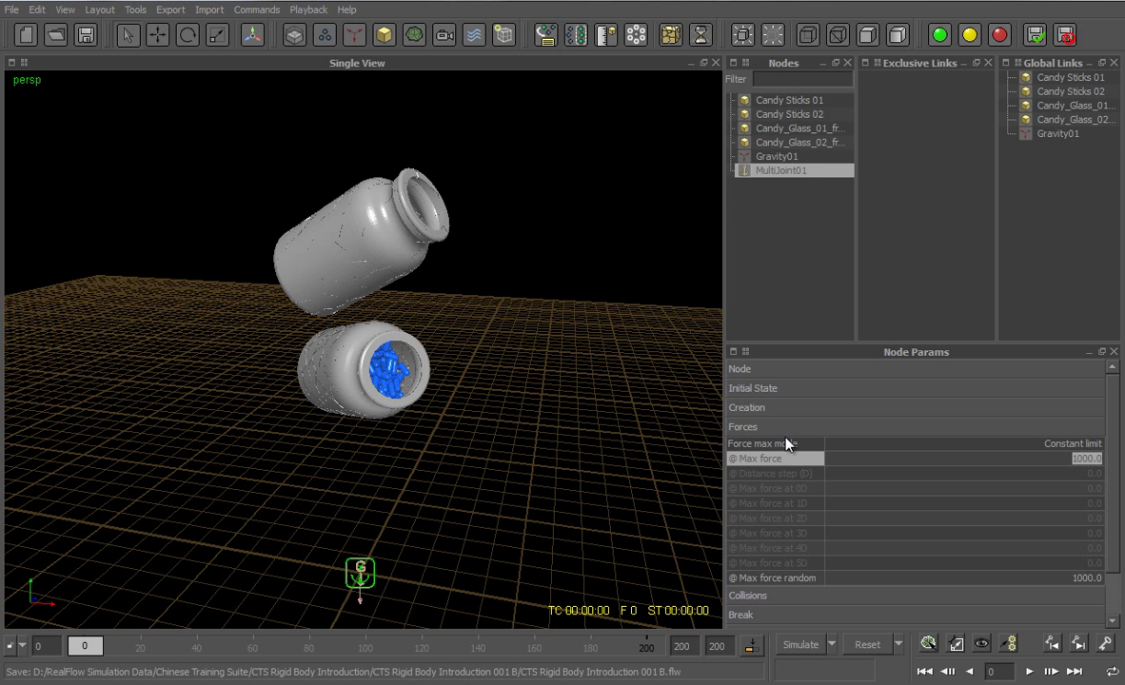
pyautogui.write('1000000')
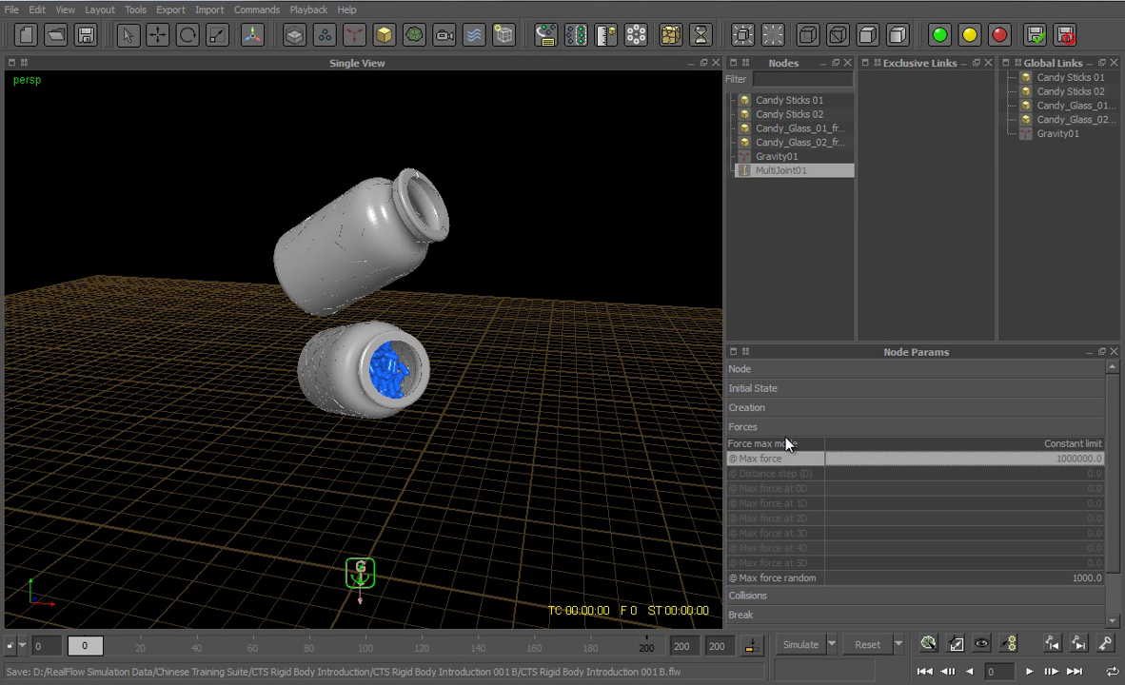
# - Enable Break if distance exceeded for MultiJoint01 and set its break distance to 0.002
pyautogui.click(762, 431)
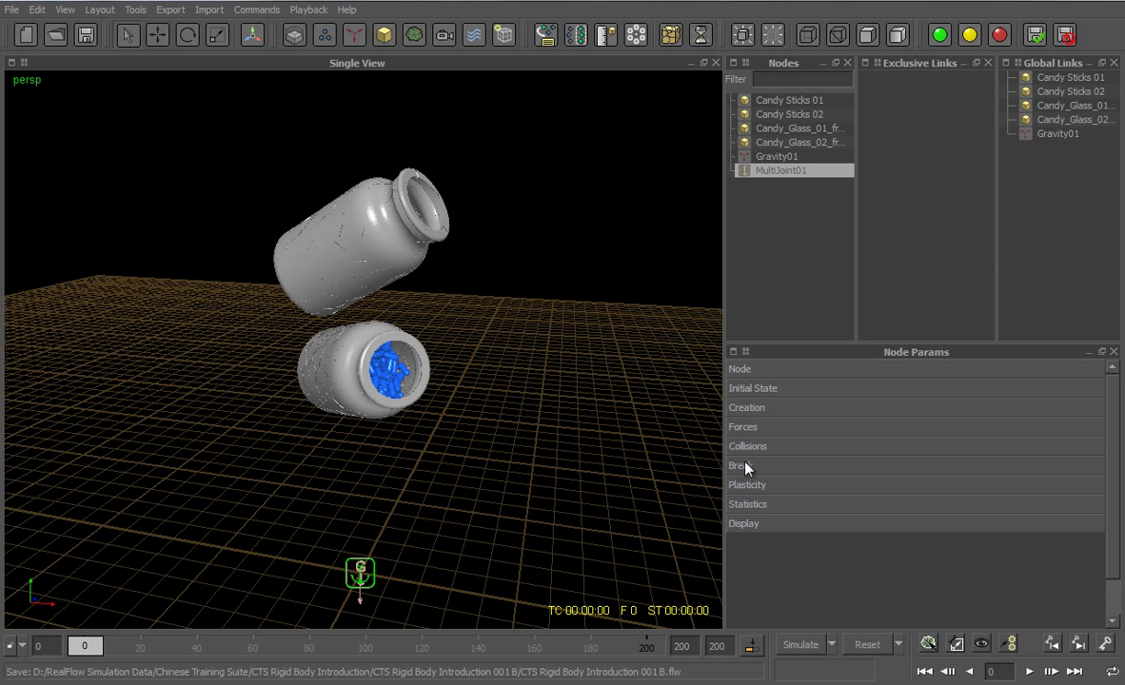
pyautogui.click(743, 467)
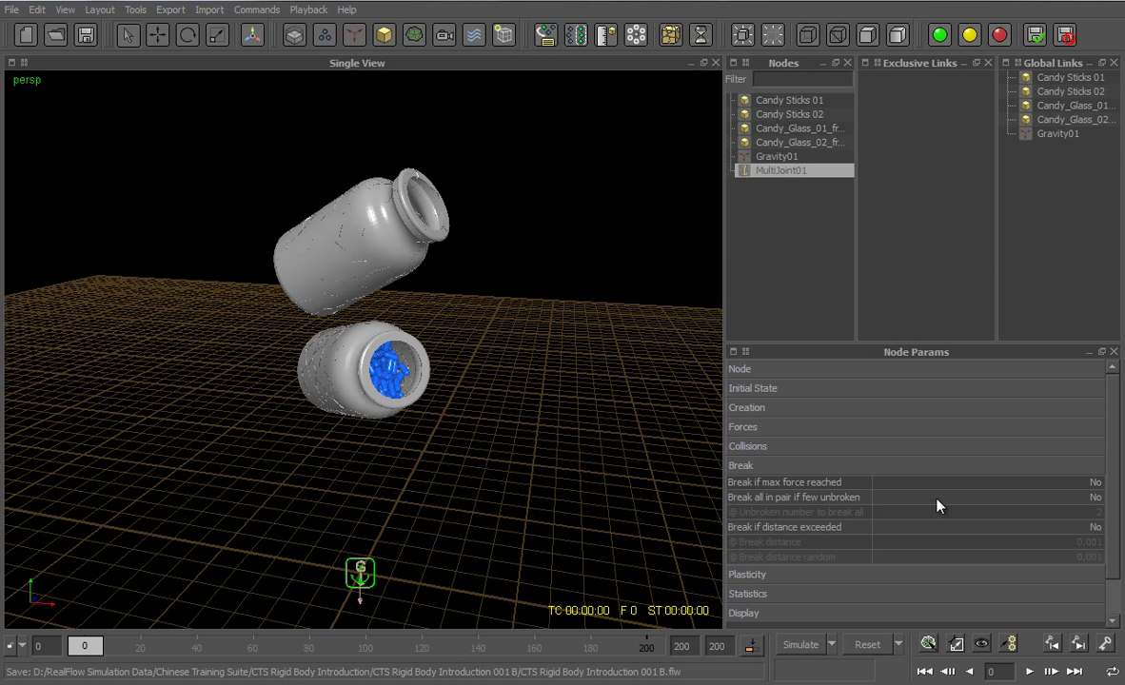
pyautogui.click(1100, 541)
pyautogui.press('Return')
pyautogui.press('BackSpace')
pyautogui.write('2')
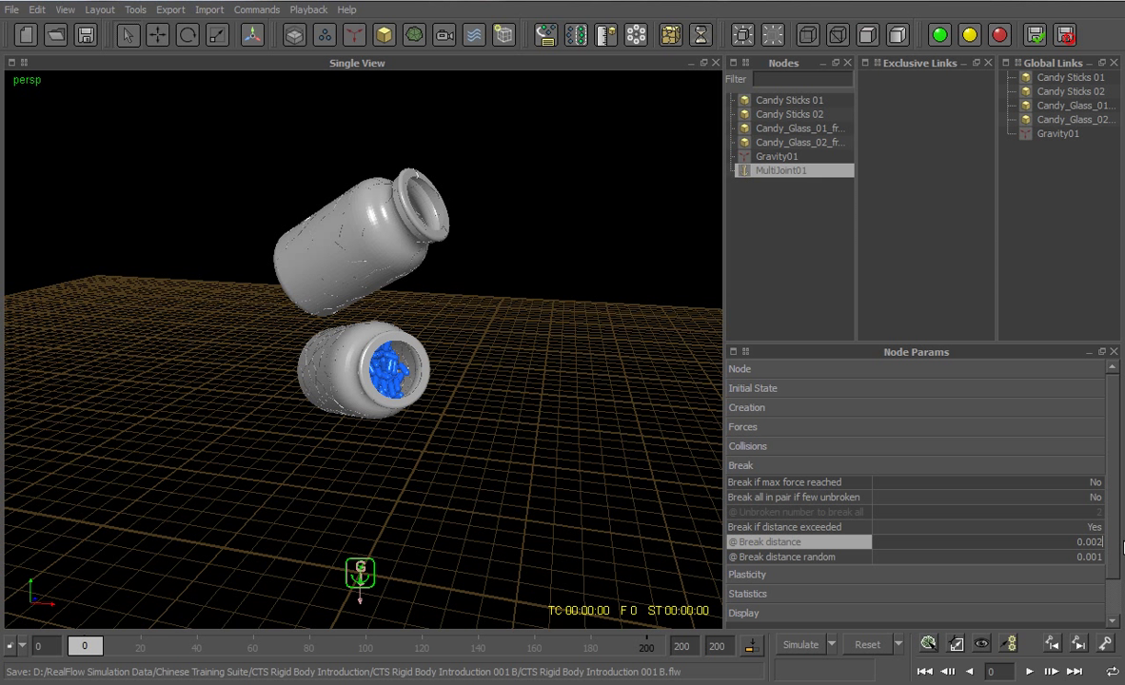
pyautogui.click(983, 466)
# - Turn on Enable if break in MultiJoint01's collision settings and create its joints
pyautogui.click(885, 449)
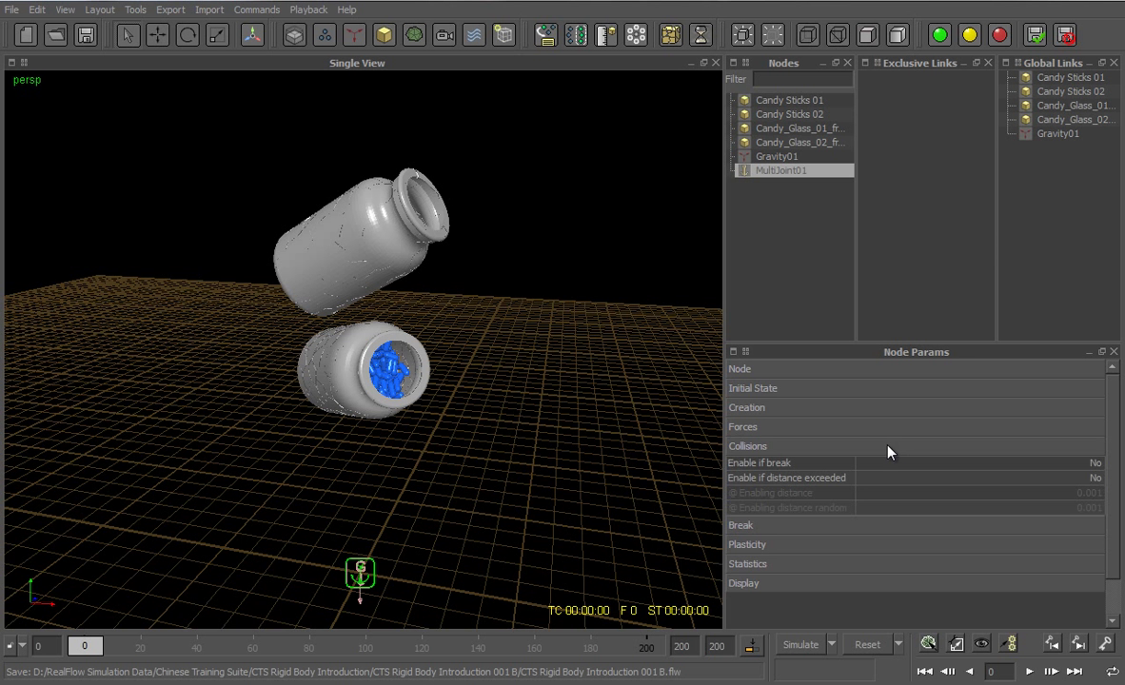
pyautogui.click(1095, 465)
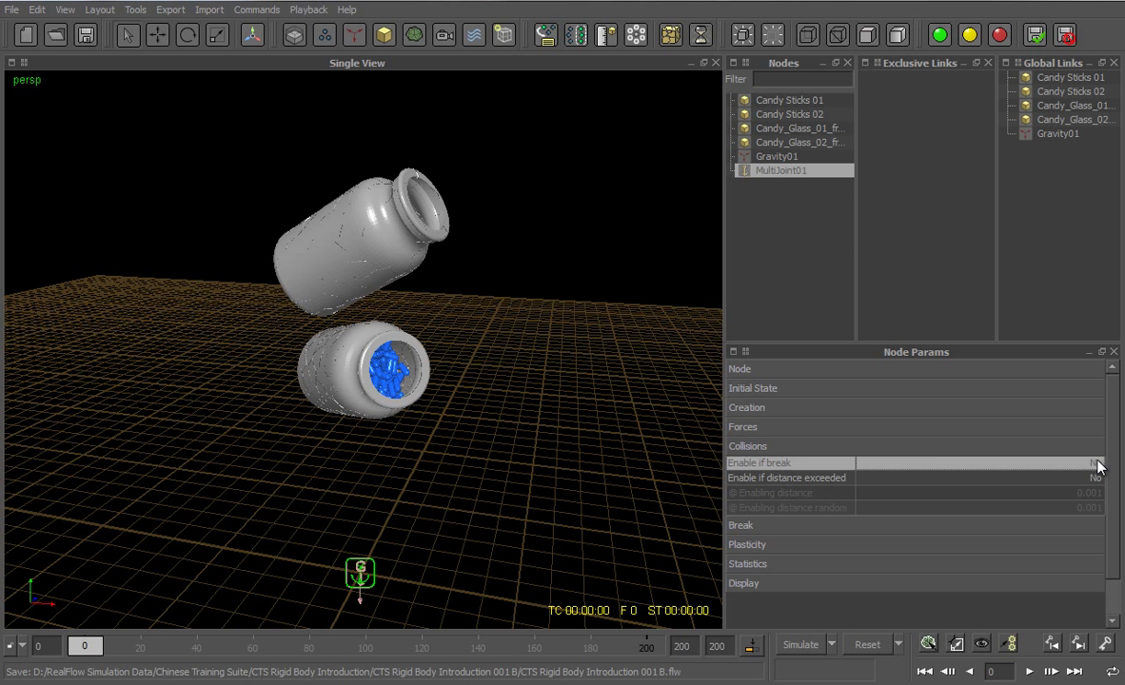
pyautogui.click(767, 447)
pyautogui.click(767, 409)
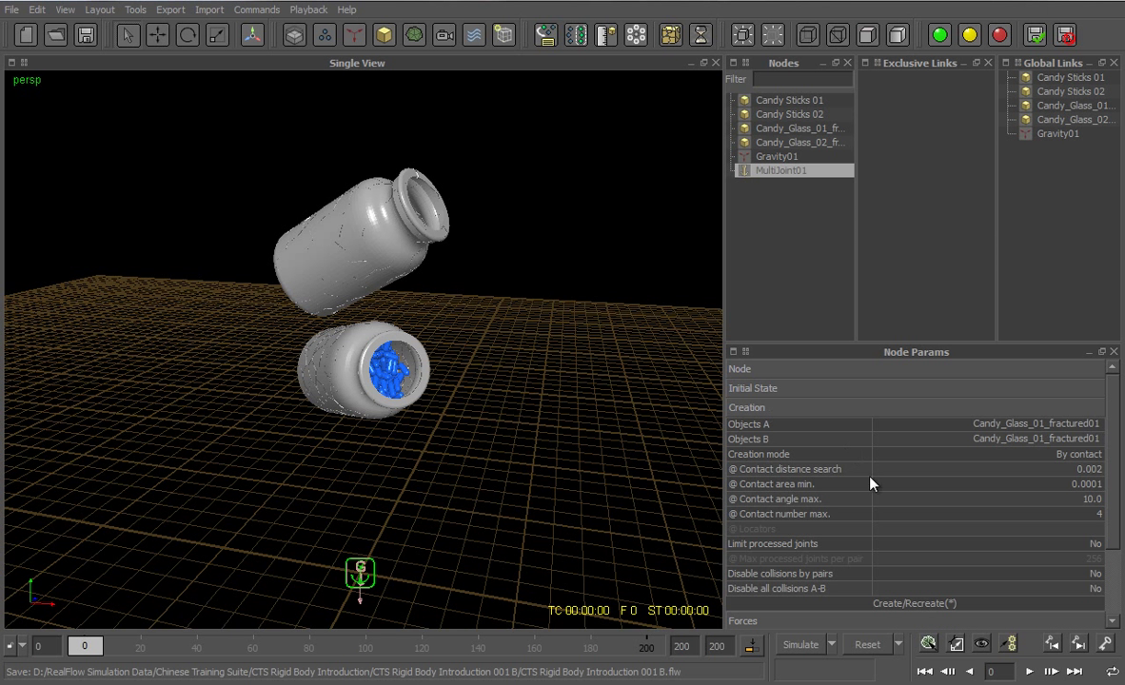
pyautogui.click(930, 611)
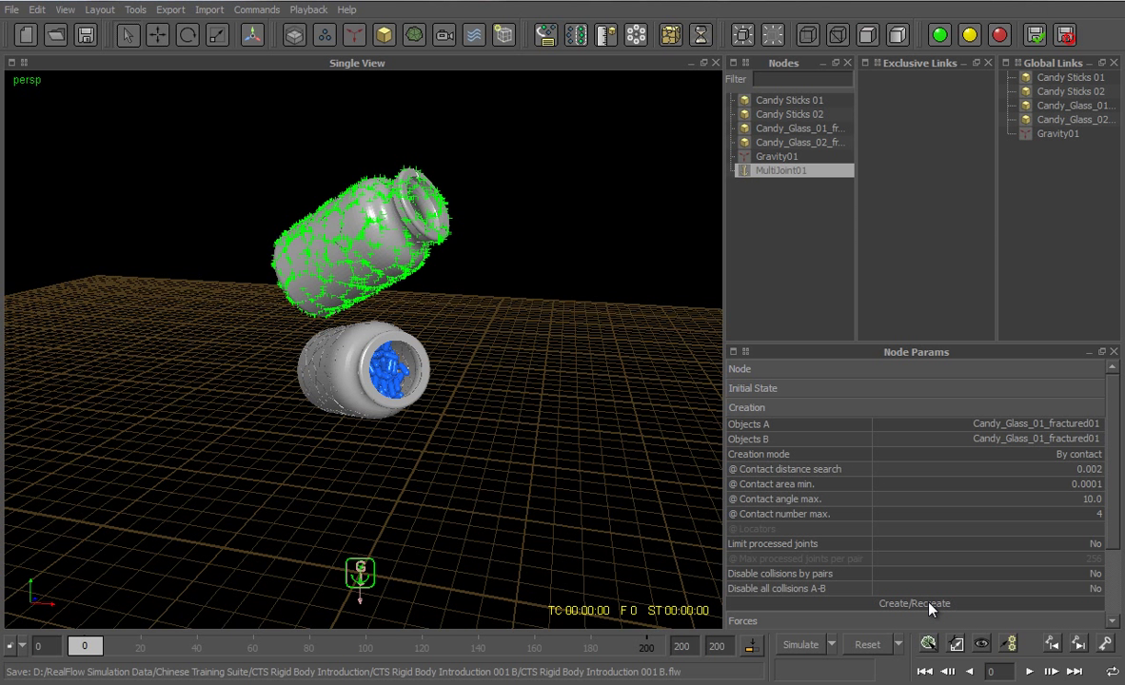
# - Add a second MultiJoint to the scene and assign Candy_Glass_02_fractured01 as both its Objects A and Objects B
pyautogui.click(383, 36)
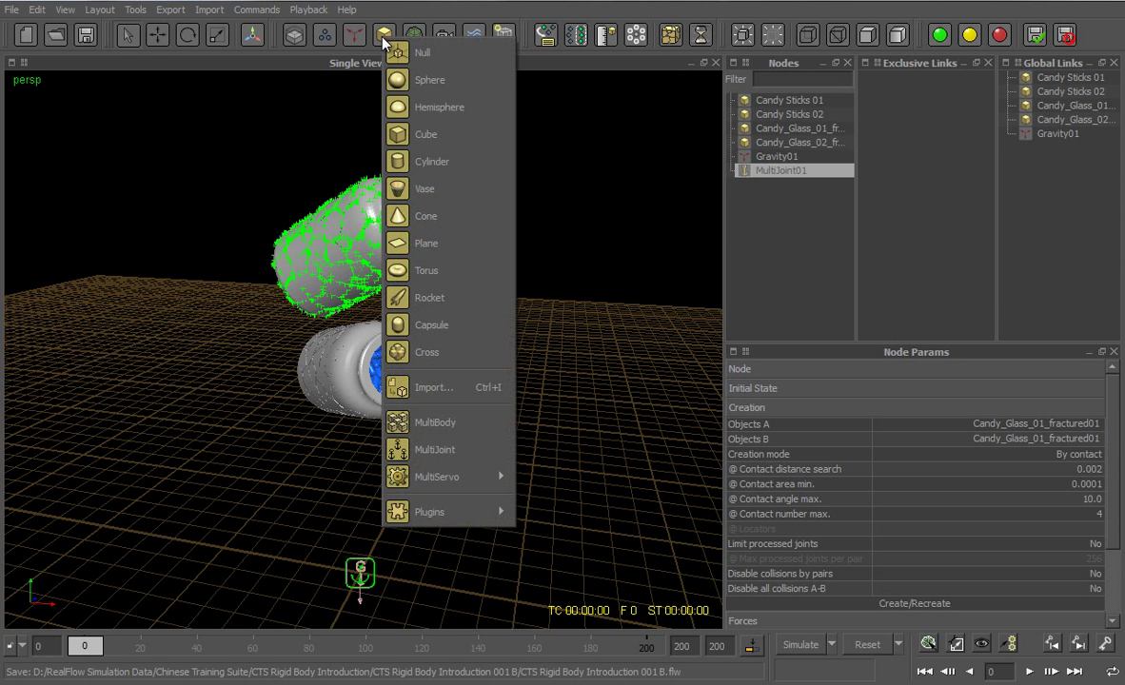
pyautogui.click(444, 453)
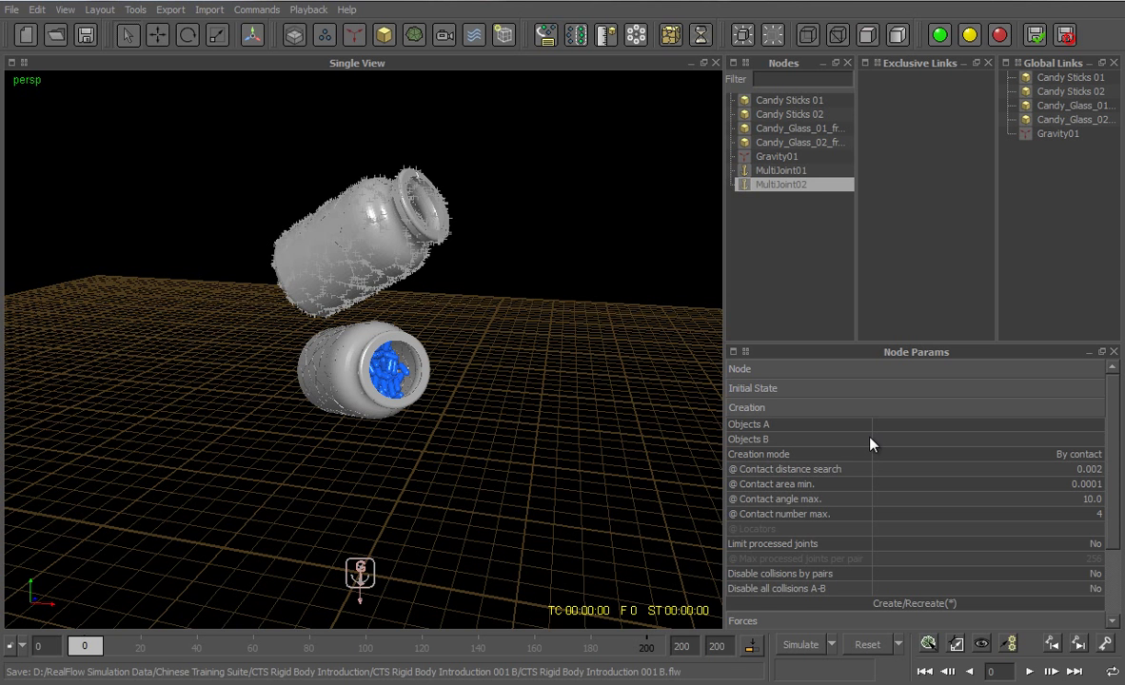
pyautogui.click(1070, 433)
pyautogui.click(492, 211)
pyautogui.click(636, 222)
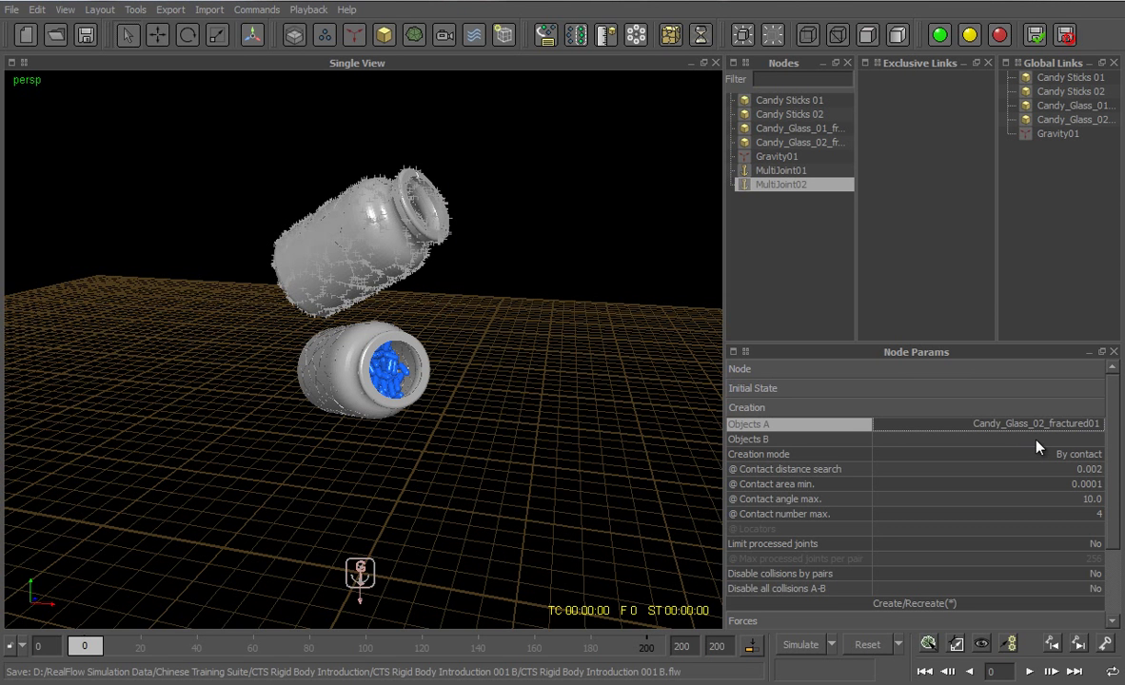
pyautogui.click(1034, 440)
pyautogui.click(542, 213)
pyautogui.click(634, 220)
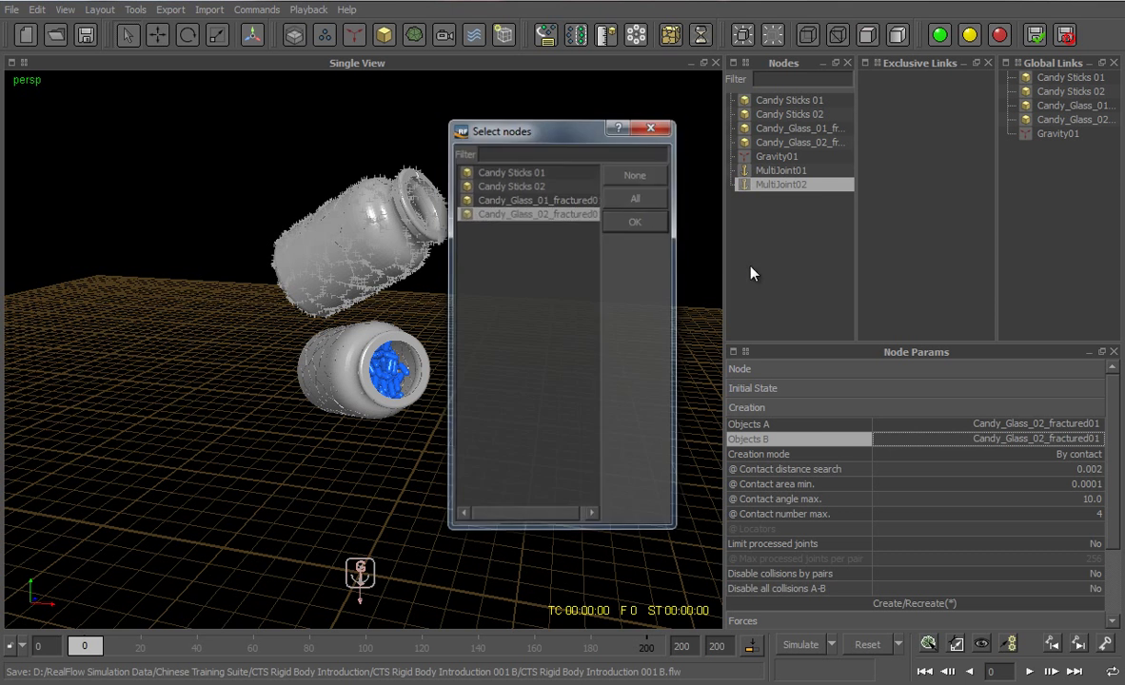
# - Create the joints of MultiJoint02 on the lower jar with its current creation settings
pyautogui.click(804, 410)
pyautogui.click(809, 411)
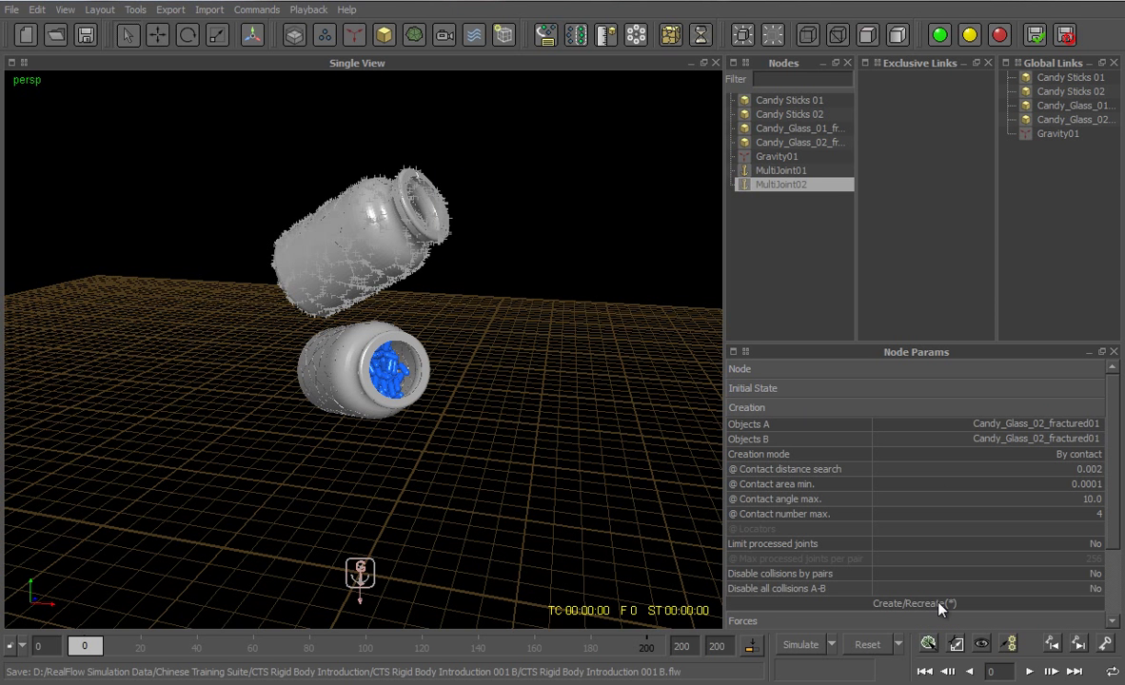
pyautogui.click(940, 604)
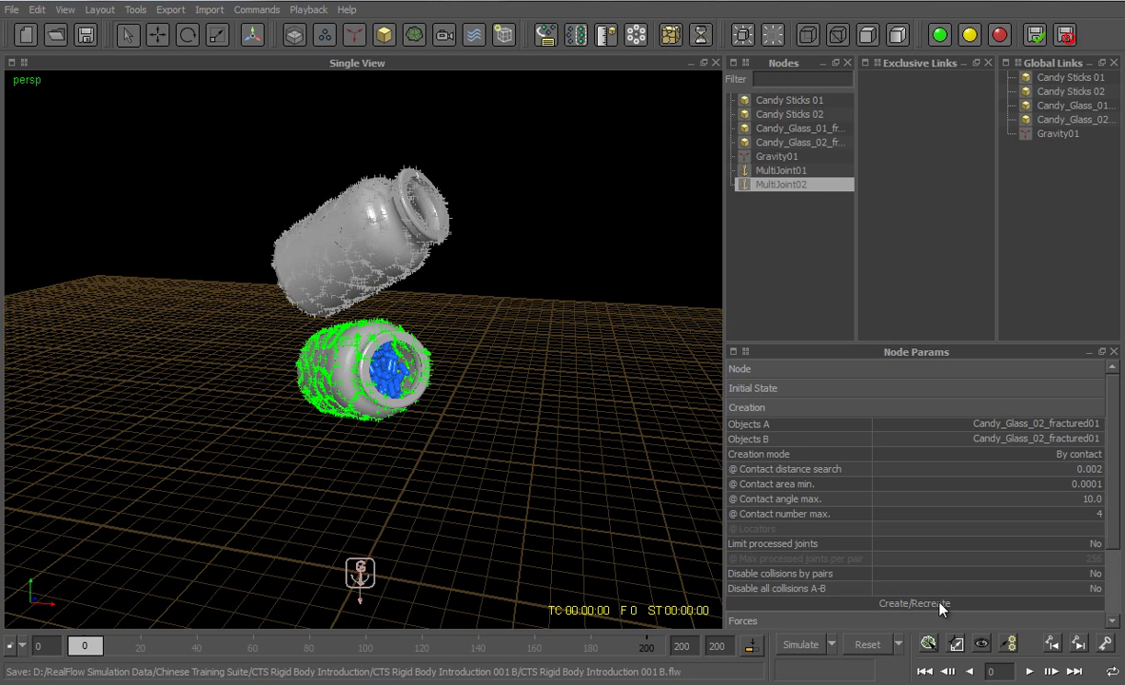
# - Select MultiJoint01 and MultiJoint02 together to inspect the joints on both jars, and clear the selection
pyautogui.keyDown('shift'); pyautogui.click(786, 174); pyautogui.keyUp('shift')
pyautogui.keyDown('shift'); pyautogui.click(759, 186); pyautogui.keyUp('shift')
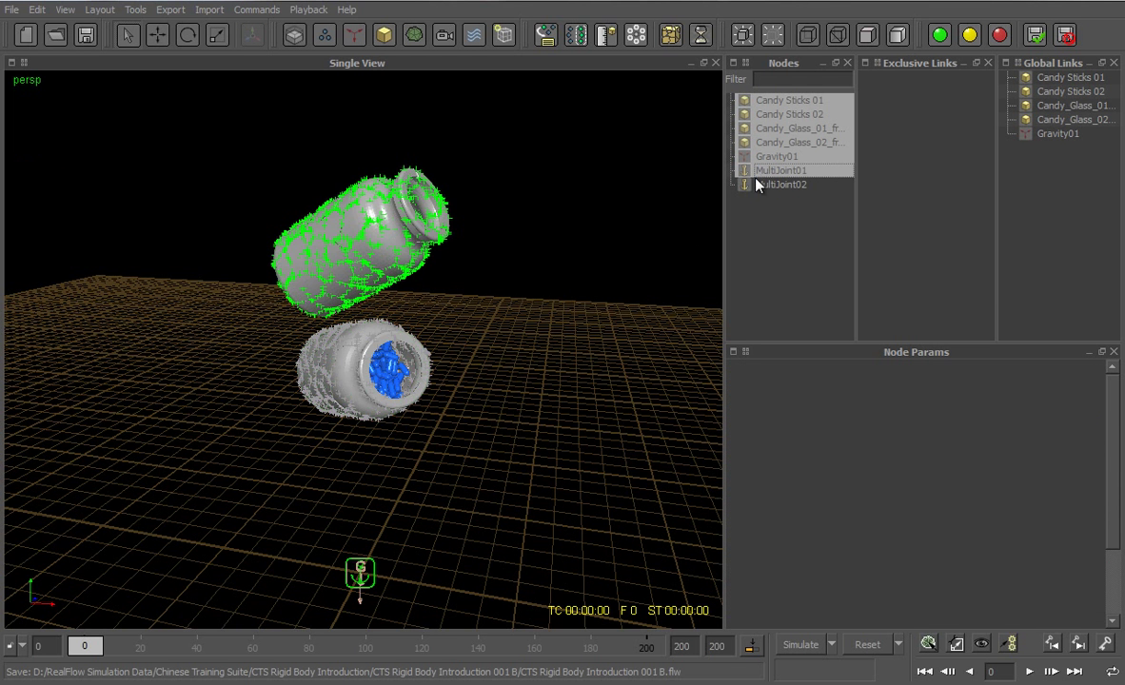
pyautogui.keyDown('alt'); pyautogui.moveTo(471, 307); pyautogui.dragTo(527, 276); pyautogui.keyUp('alt')
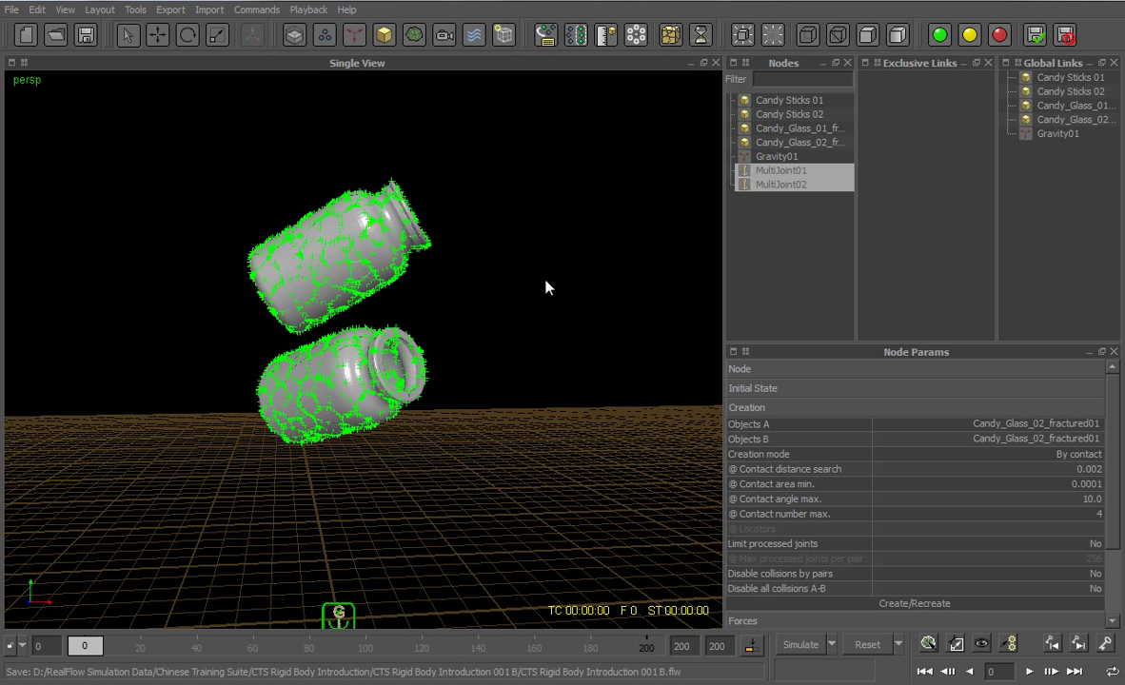
pyautogui.click(548, 286)
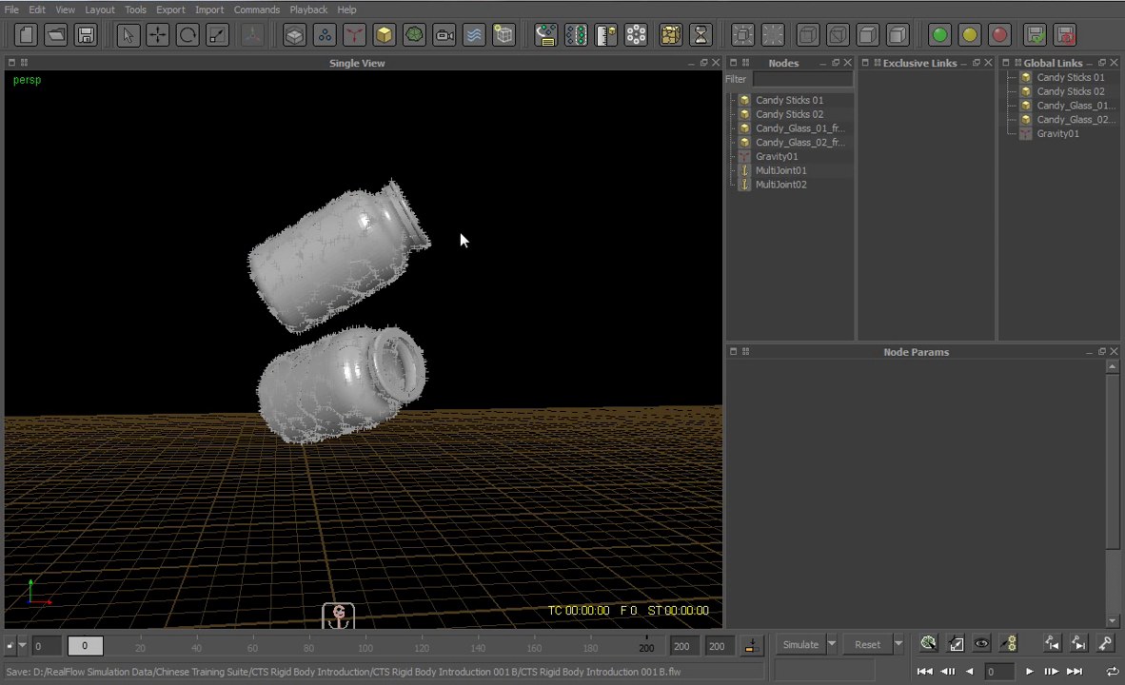
# - Add a cube below the jars and scale it to 75, 0.1, 75 as a flat floor
pyautogui.click(384, 36)
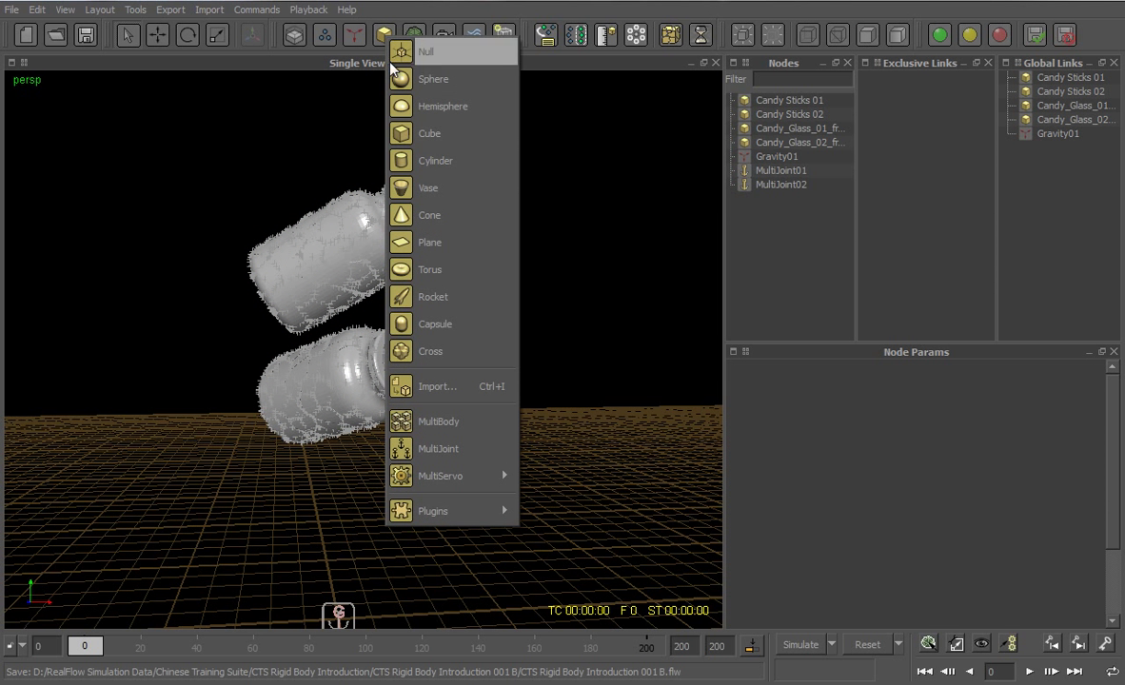
pyautogui.click(395, 131)
pyautogui.keyDown('alt'); pyautogui.moveTo(259, 418); pyautogui.dragTo(276, 319); pyautogui.keyUp('alt')
pyautogui.scroll(-2, 275, 320)
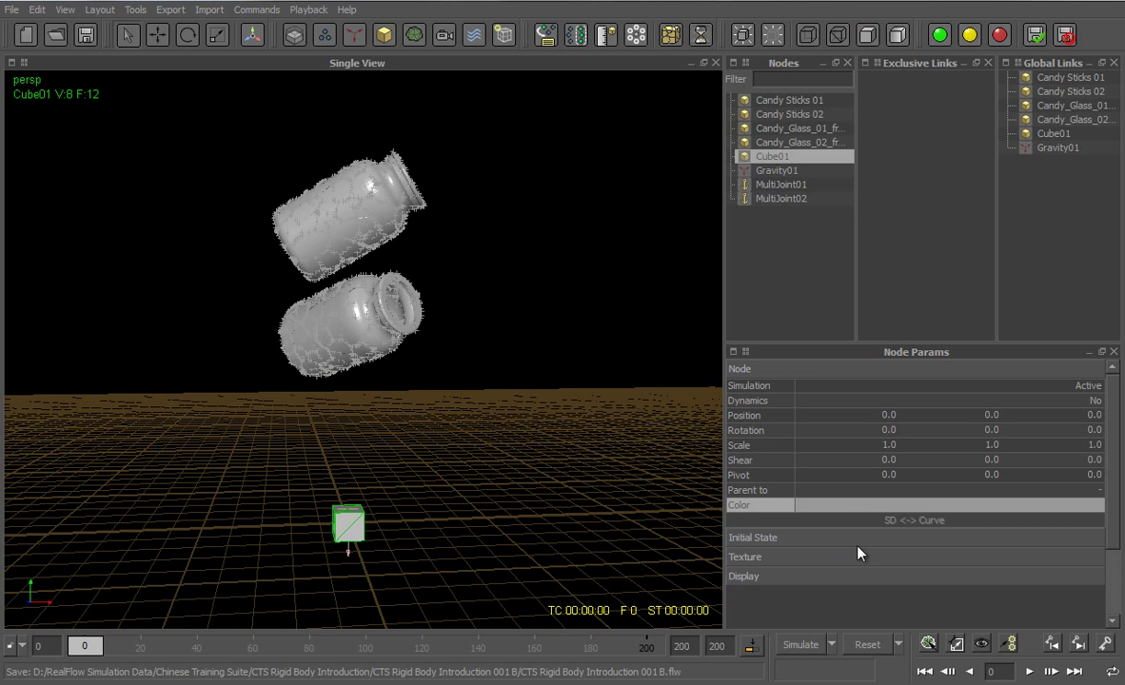
pyautogui.doubleClick(887, 445)
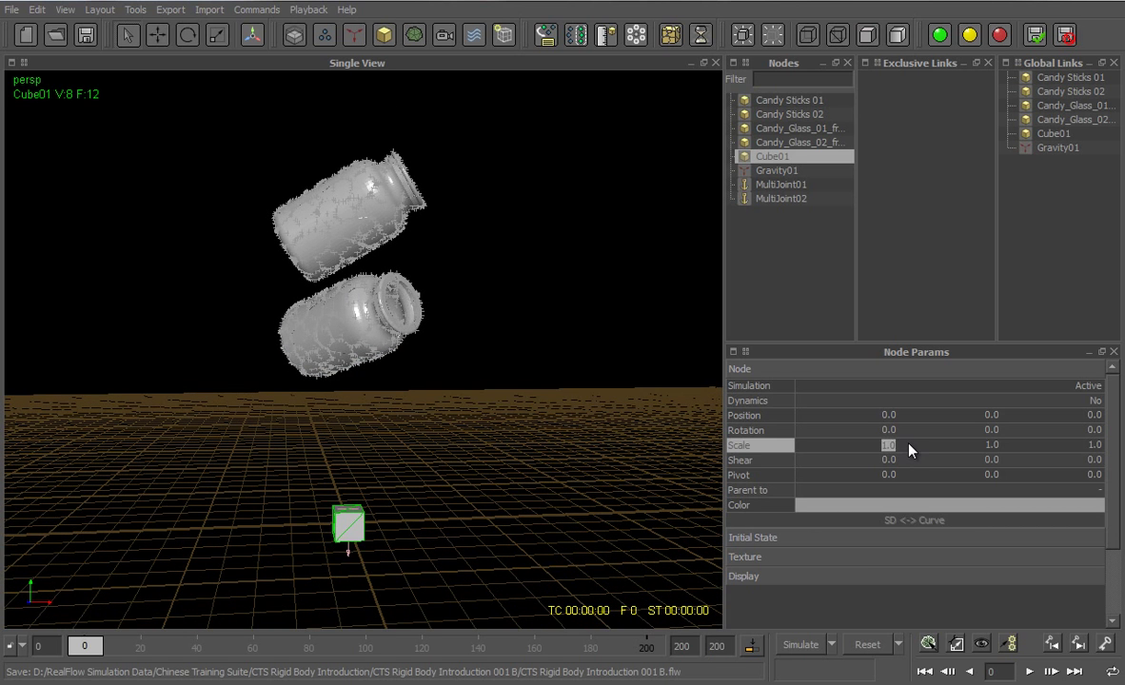
pyautogui.write('75')
pyautogui.press('Tab')
pyautogui.write('0.1')
pyautogui.press('Tab')
pyautogui.write('75')
pyautogui.press('Return')
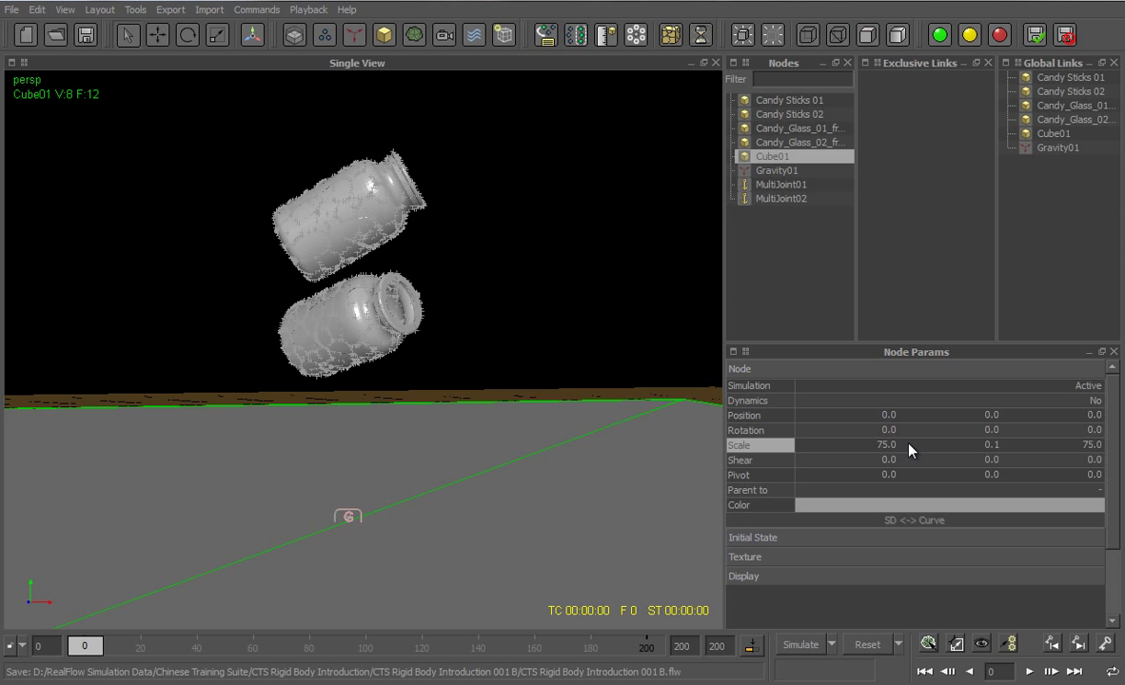
# - Set the floor cube's dynamics to Passive rigid body
pyautogui.keyDown('alt'); pyautogui.moveTo(110, 545); pyautogui.dragTo(379, 461); pyautogui.keyUp('alt')
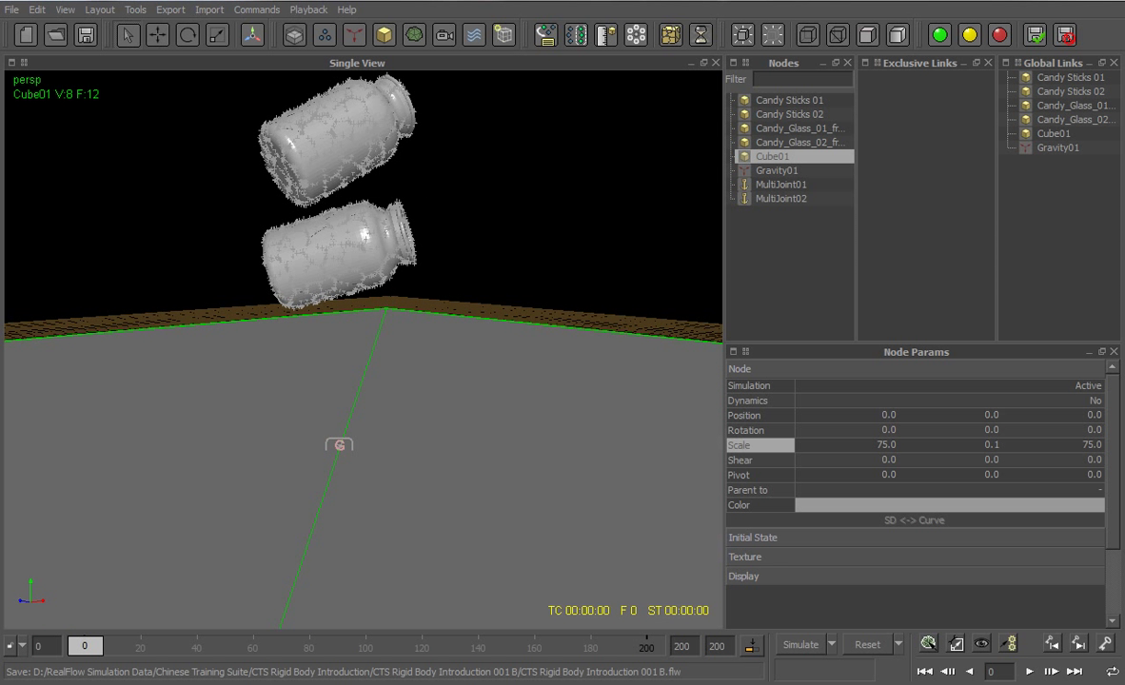
pyautogui.click(1093, 403)
pyautogui.click(1093, 401)
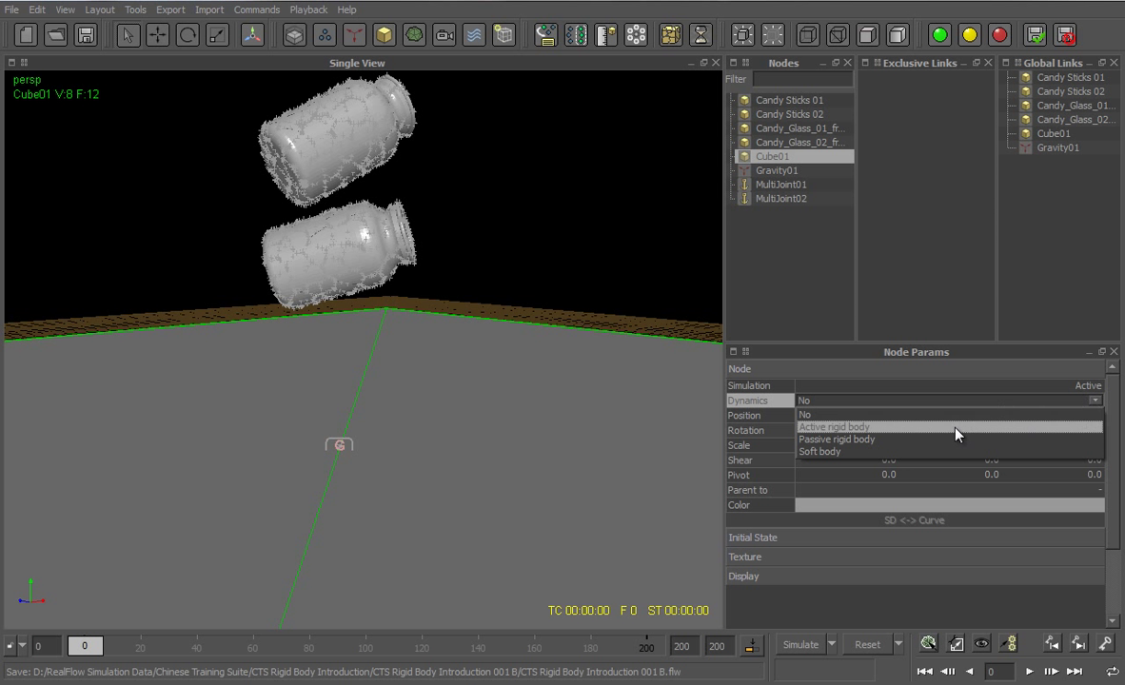
pyautogui.click(890, 440)
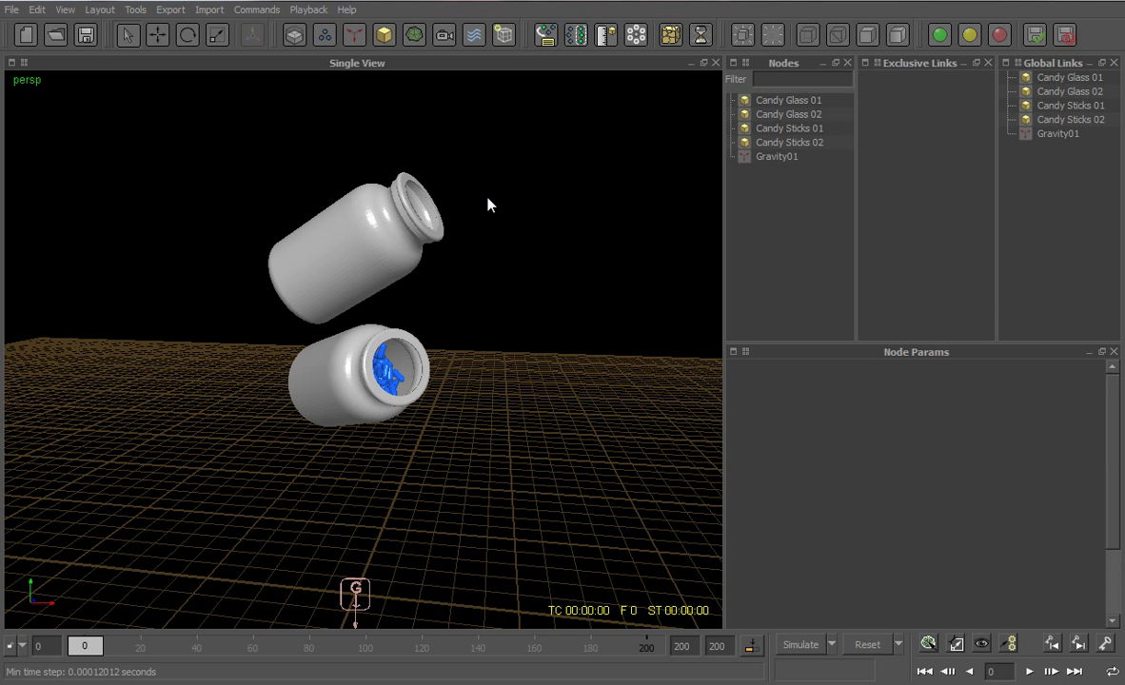
# - Set the FPS output to 100 in the simulation options
pyautogui.click(830, 647)
pyautogui.click(816, 674)
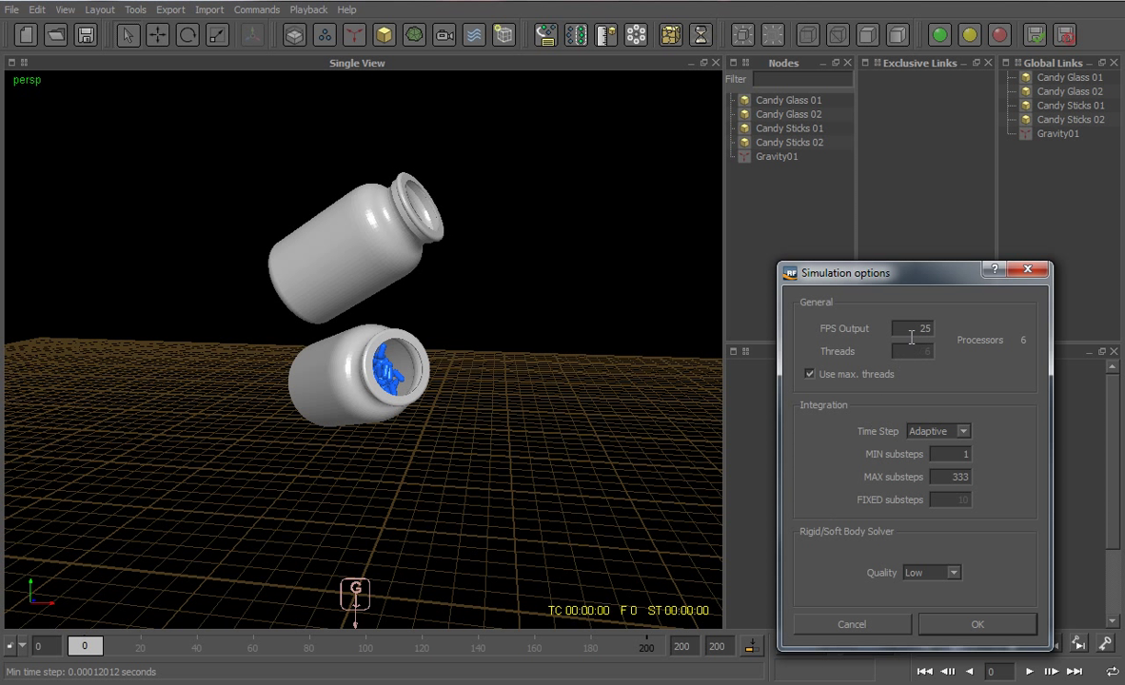
pyautogui.moveTo(911, 326); pyautogui.dragTo(959, 332)
pyautogui.write('100')
pyautogui.click(954, 626)
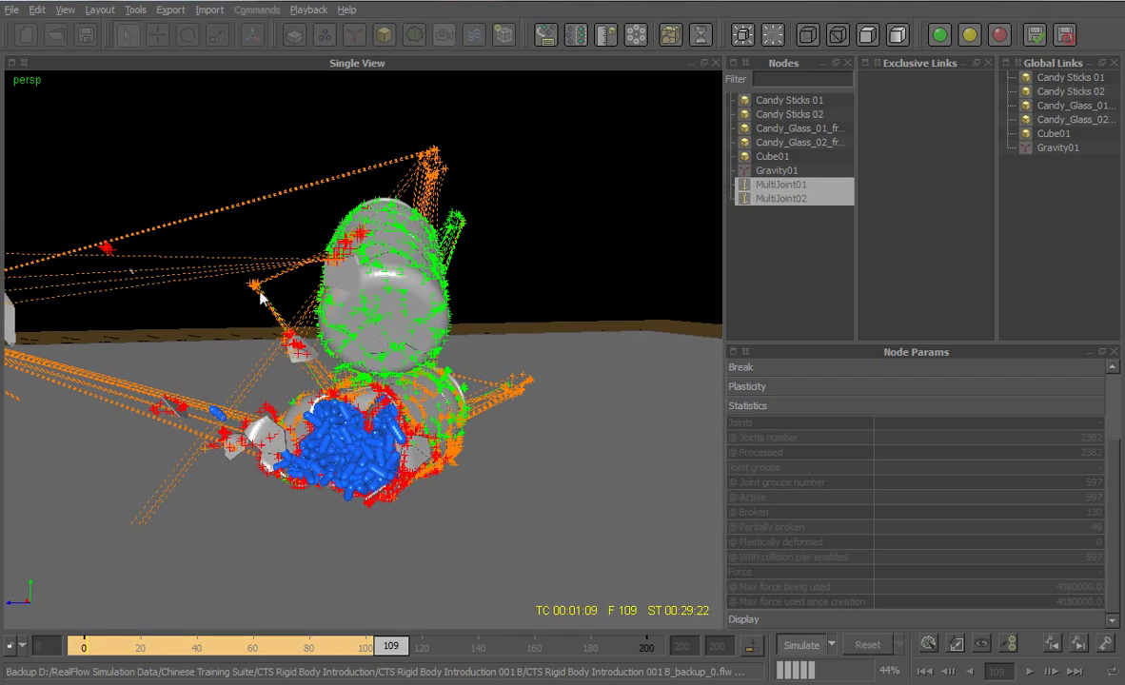
# - Inspect the breaking jars from several sides, stop the running simulation and reset it to the initial state
pyautogui.keyDown('alt'); pyautogui.moveTo(279, 328); pyautogui.dragTo(178, 441); pyautogui.keyUp('alt')
pyautogui.keyDown('alt'); pyautogui.moveTo(379, 499); pyautogui.dragTo(274, 509); pyautogui.keyUp('alt')
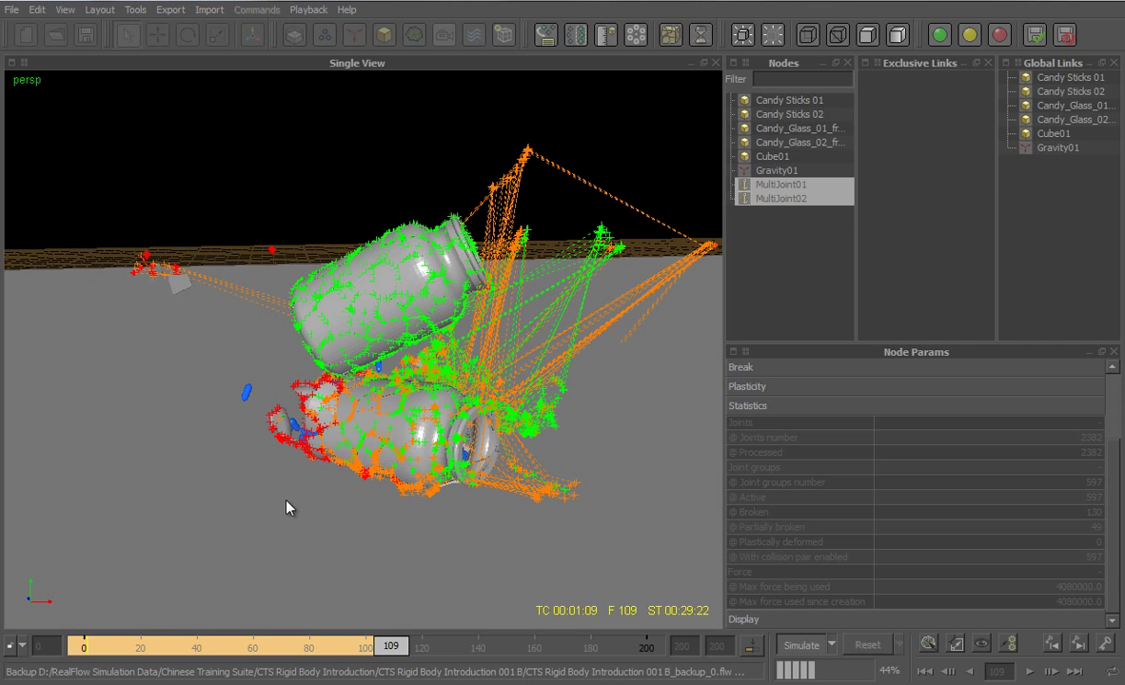
pyautogui.click(791, 645)
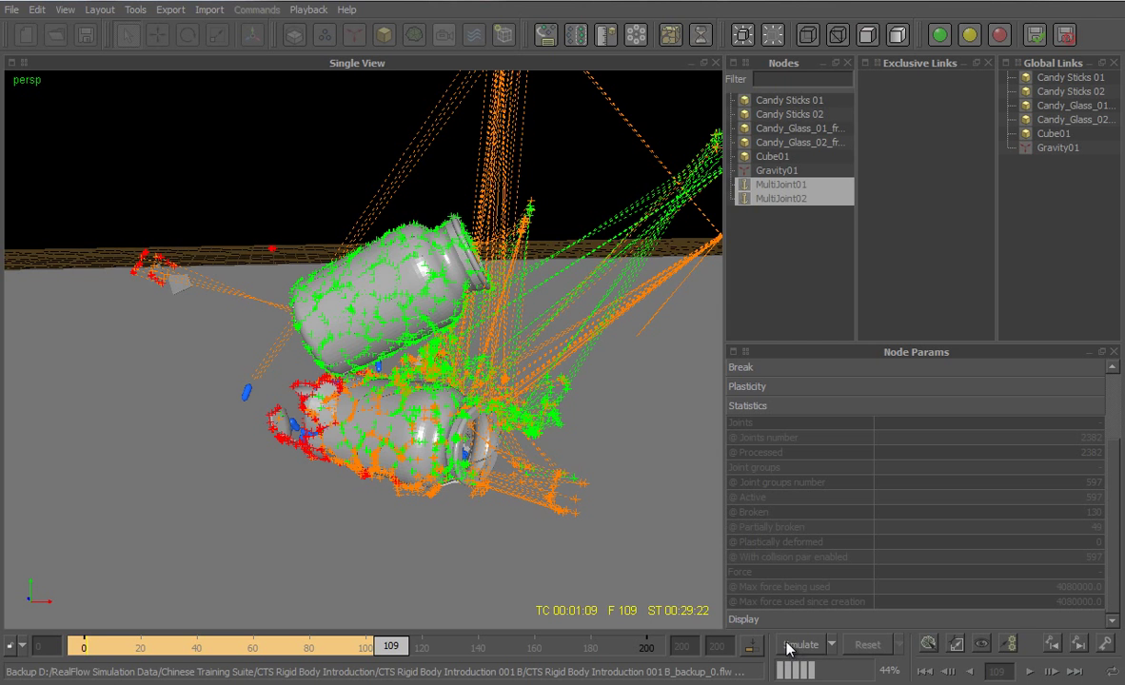
pyautogui.keyDown('alt'); pyautogui.moveTo(448, 432); pyautogui.dragTo(394, 535); pyautogui.keyUp('alt')
pyautogui.hotkey('ctrl', 'shift', 'r')
# - Set the max force of both selected MultiJoints to 2750000
pyautogui.click(797, 400)
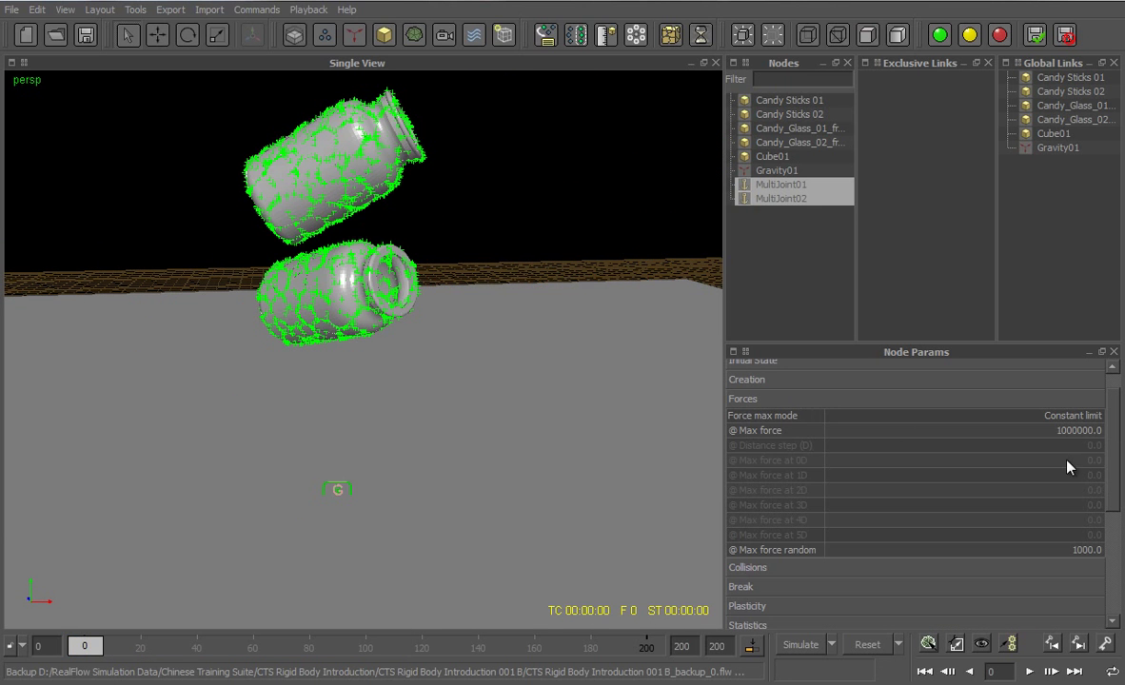
pyautogui.doubleClick(1075, 433)
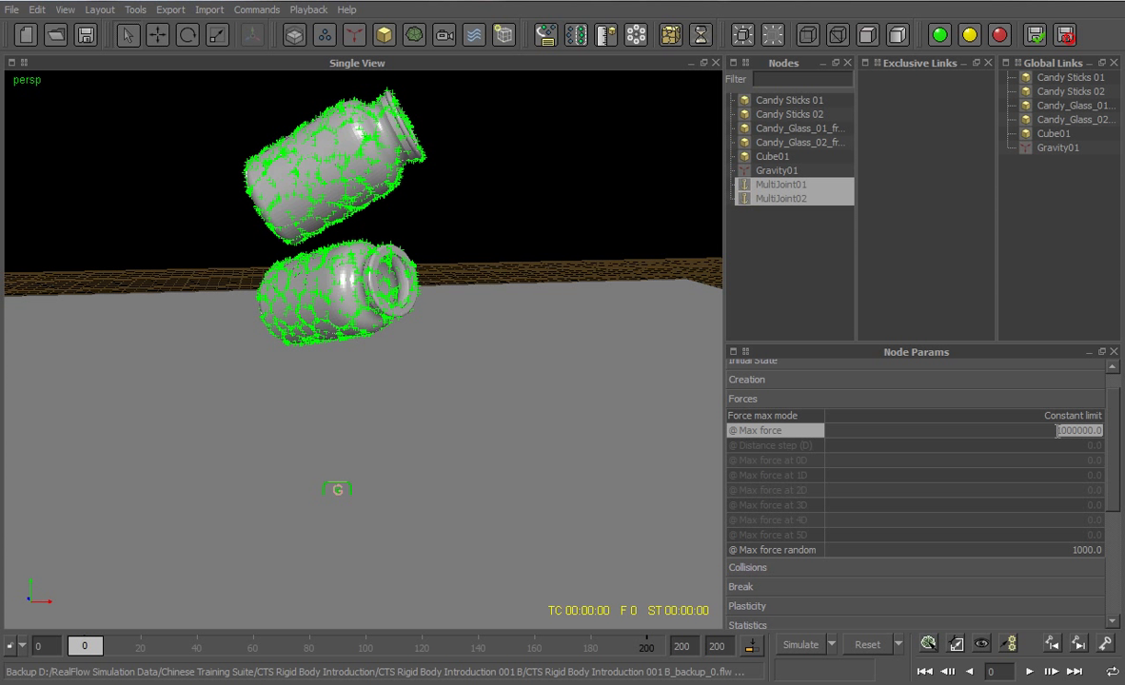
pyautogui.write('2750000')
pyautogui.press('Return')
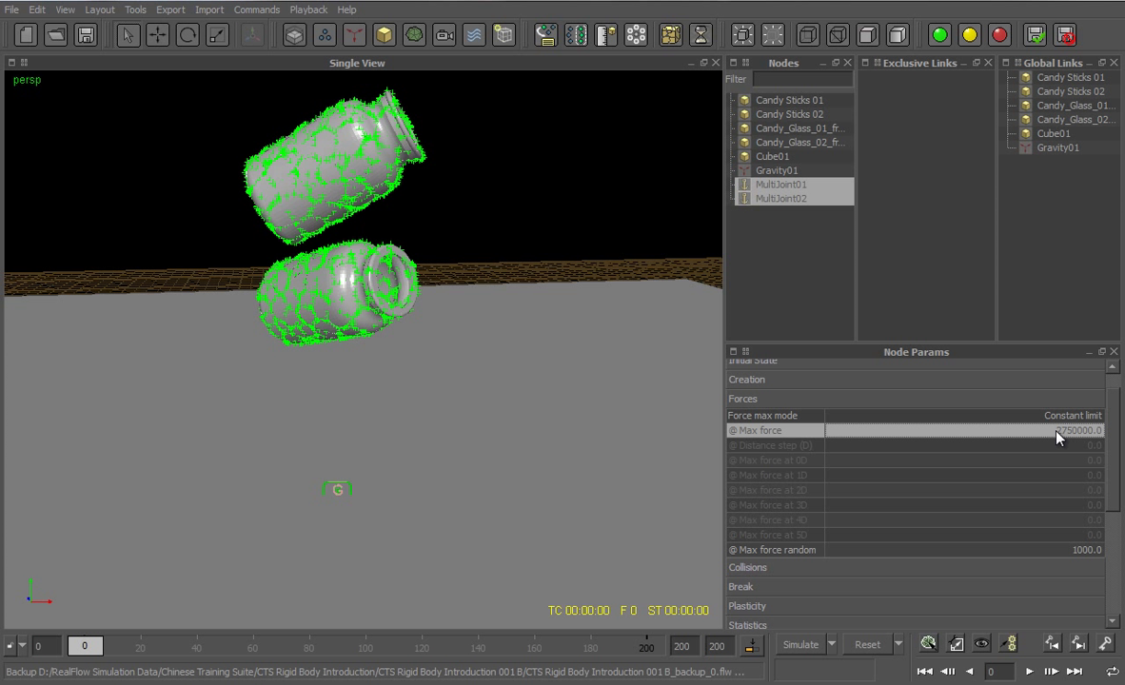
# - Reset all simulation data and rerun the simulation with the stronger joints
pyautogui.click(852, 399)
pyautogui.click(824, 381)
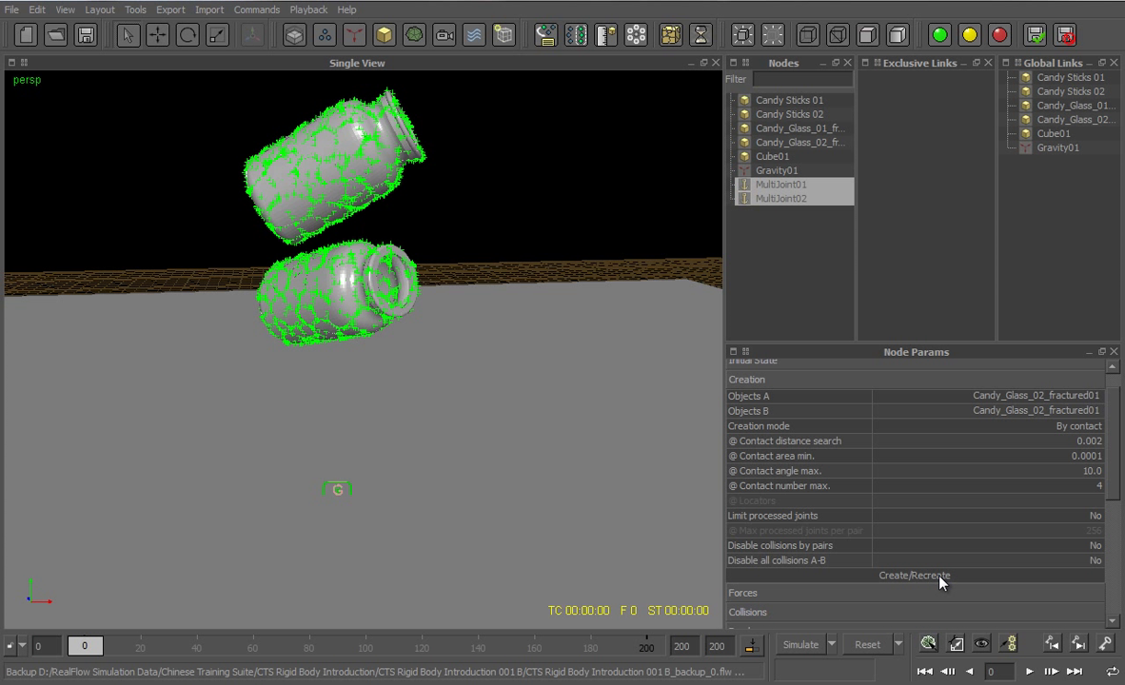
pyautogui.click(860, 646)
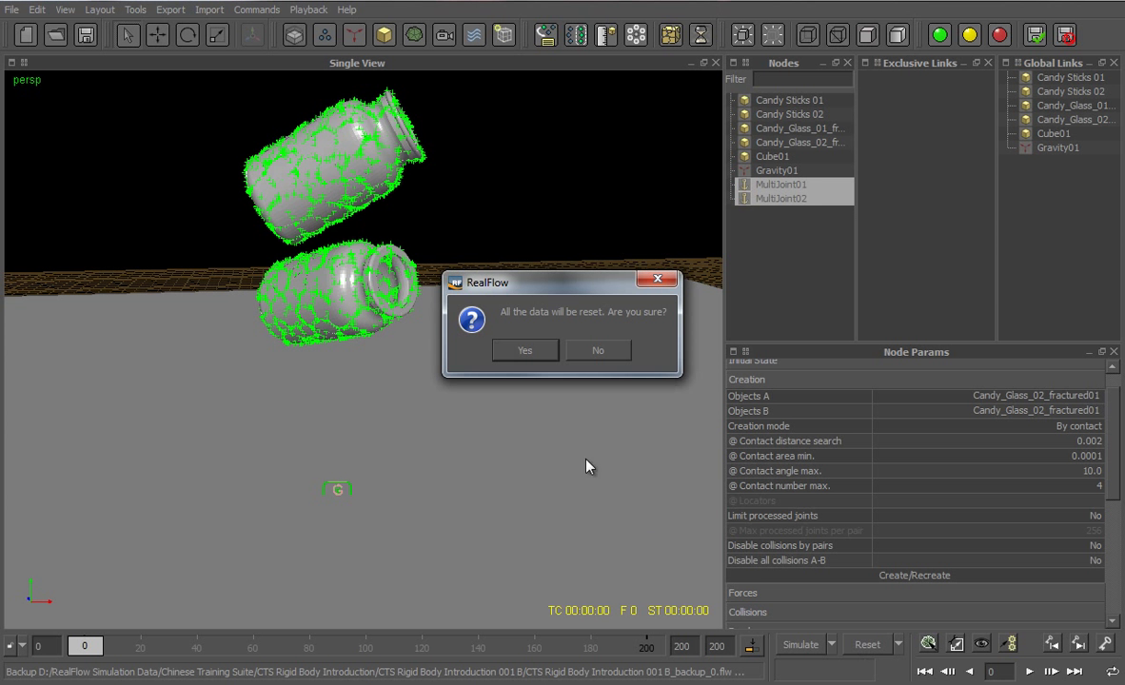
pyautogui.click(524, 351)
pyautogui.click(795, 645)
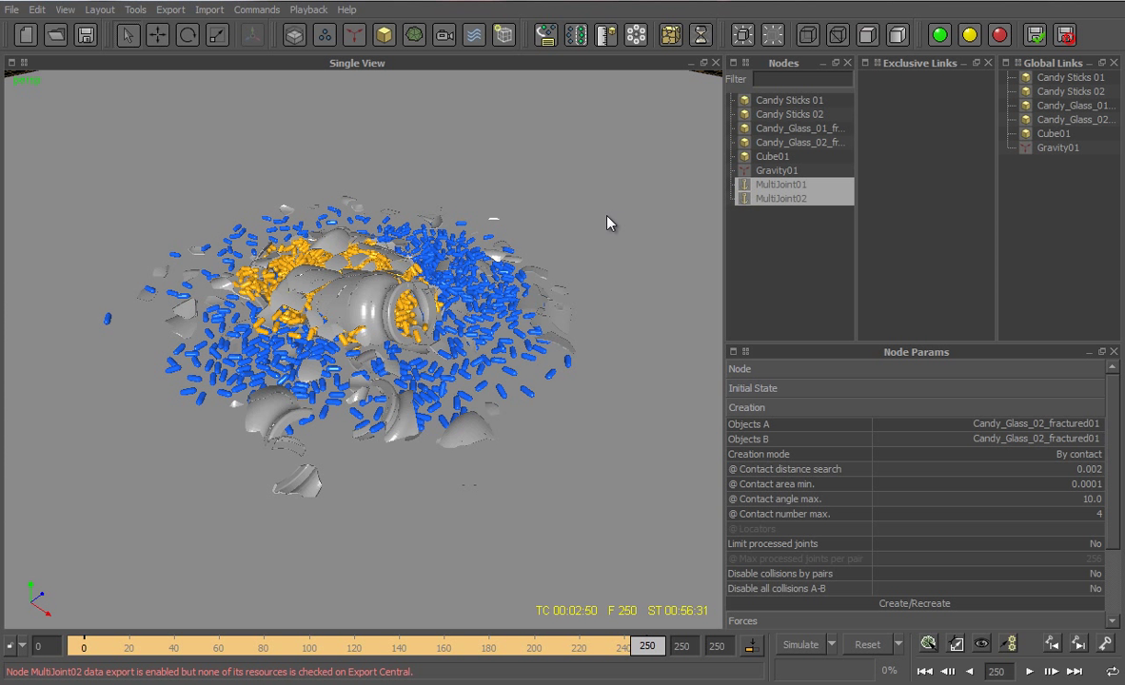
# - Generate a video preview of the simulated frames and play it at 25 FPS
pyautogui.click(303, 11)
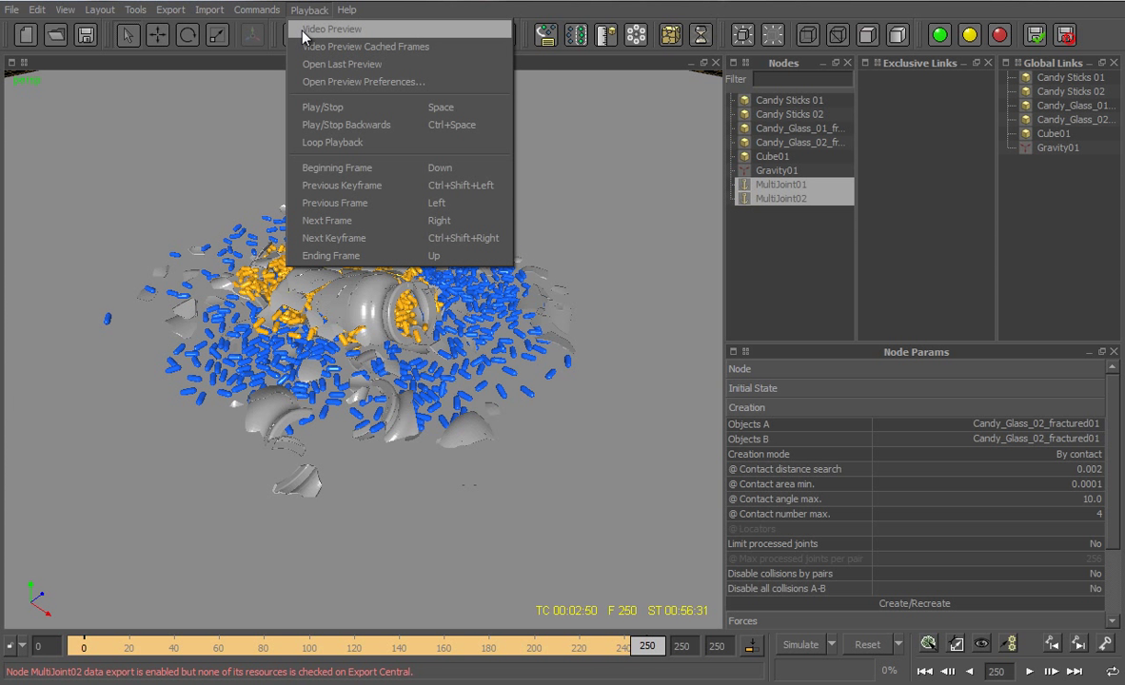
pyautogui.click(303, 36)
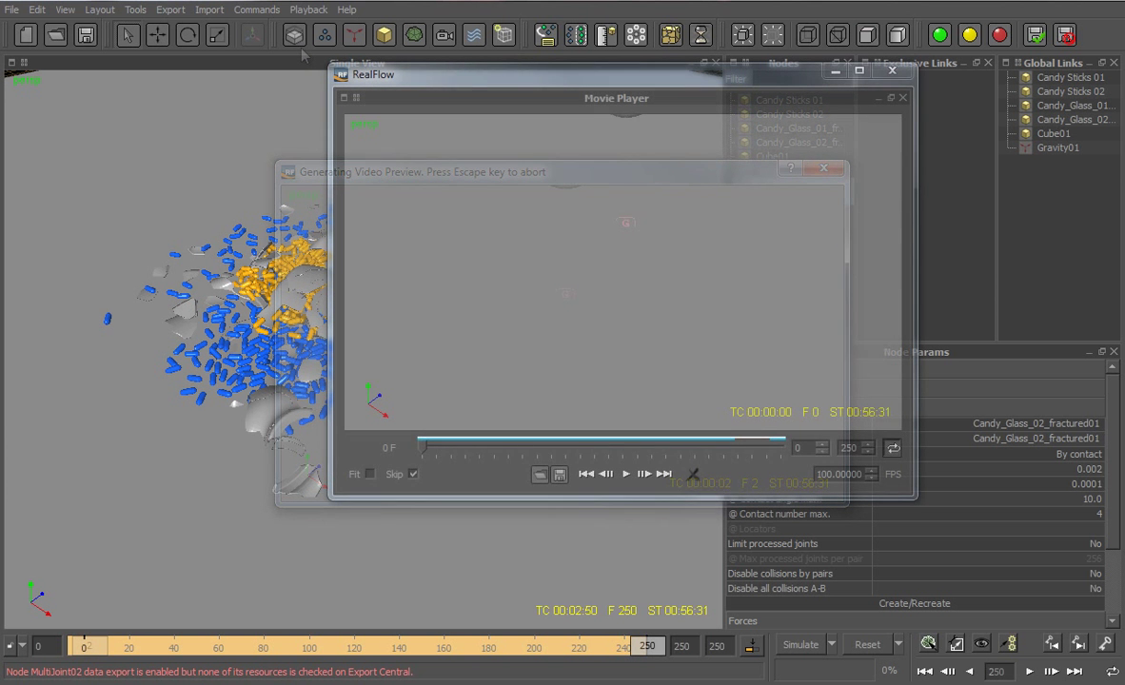
pyautogui.doubleClick(826, 473)
pyautogui.write('25')
pyautogui.press('Return')
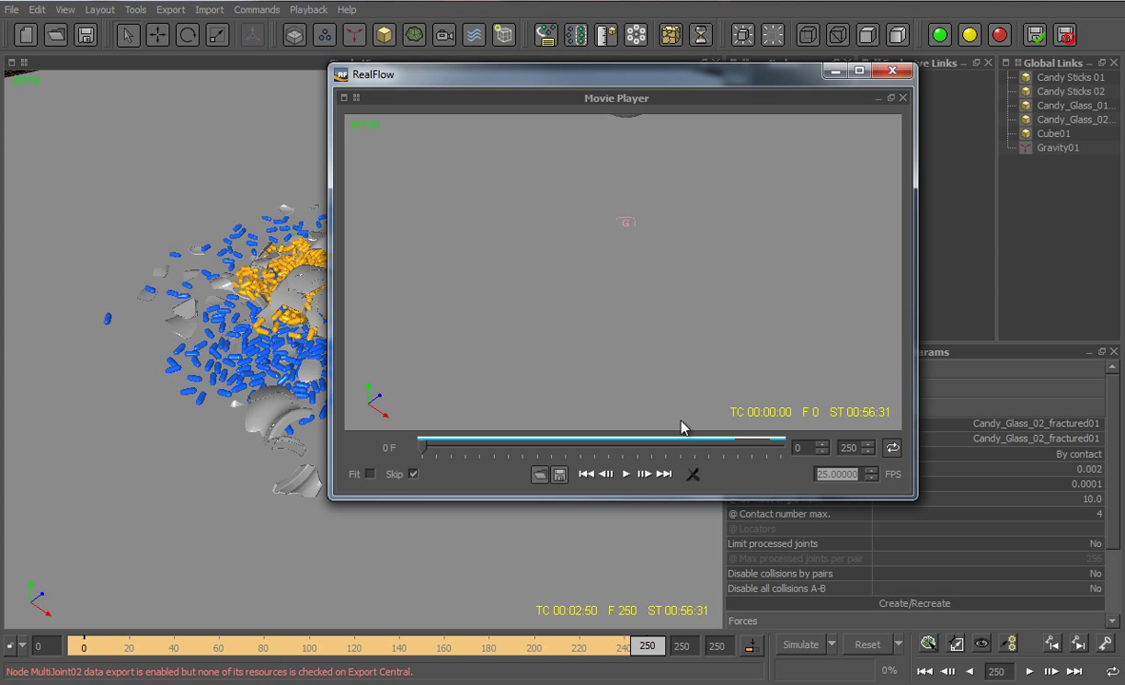
pyautogui.click(624, 475)
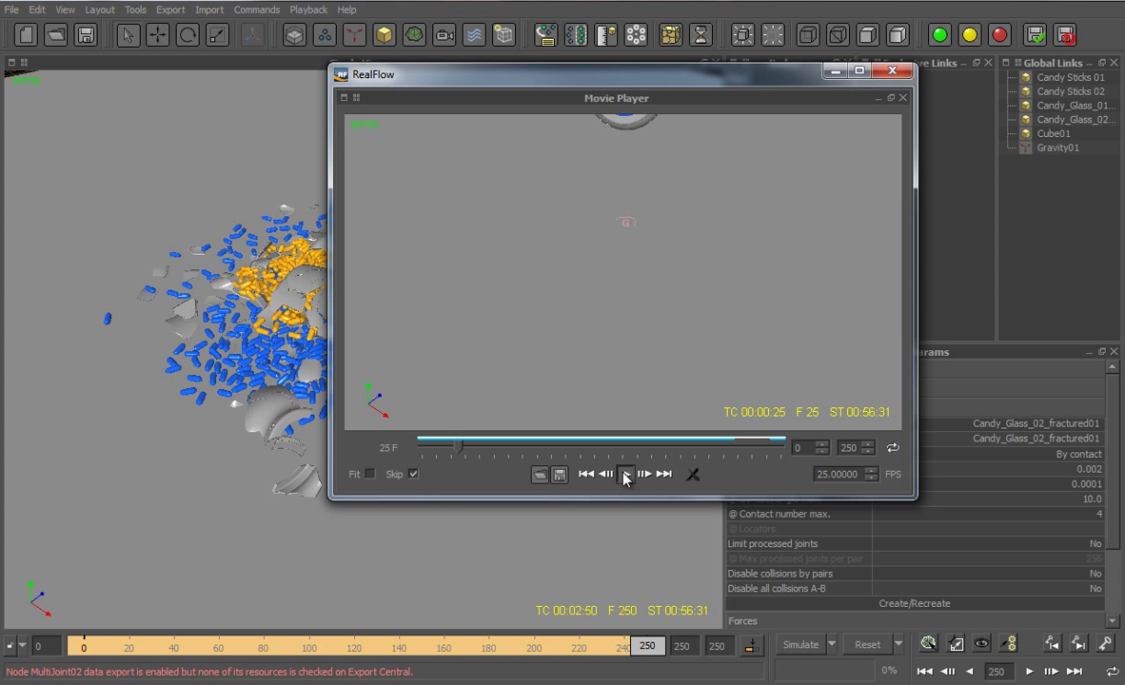